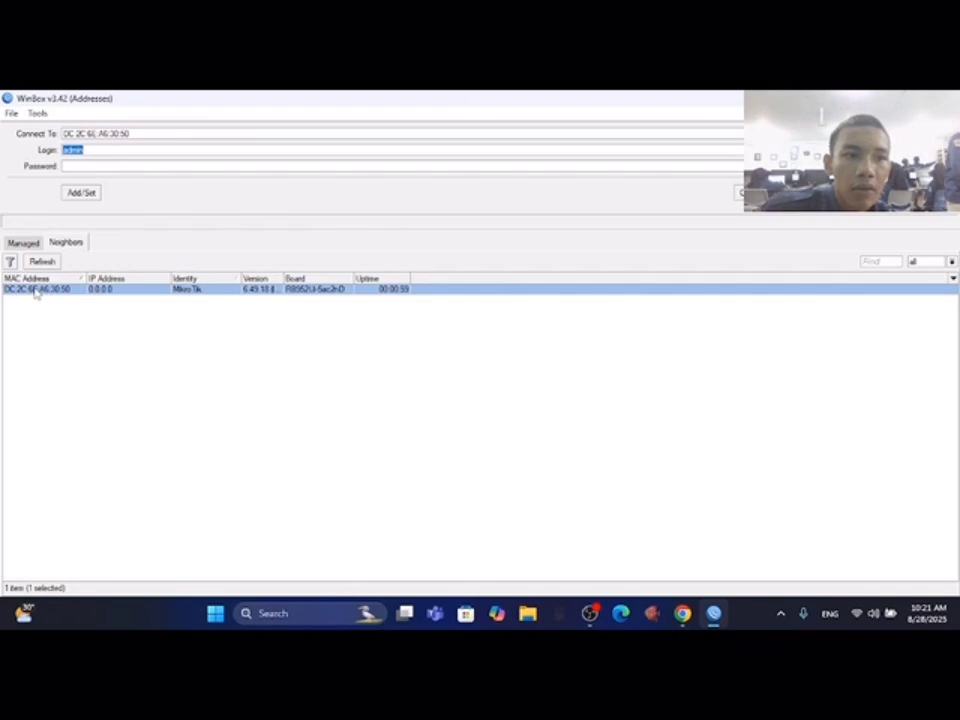
# Connect to the selected router as admin and set its system identity to Deco
pyautogui.press('Return')
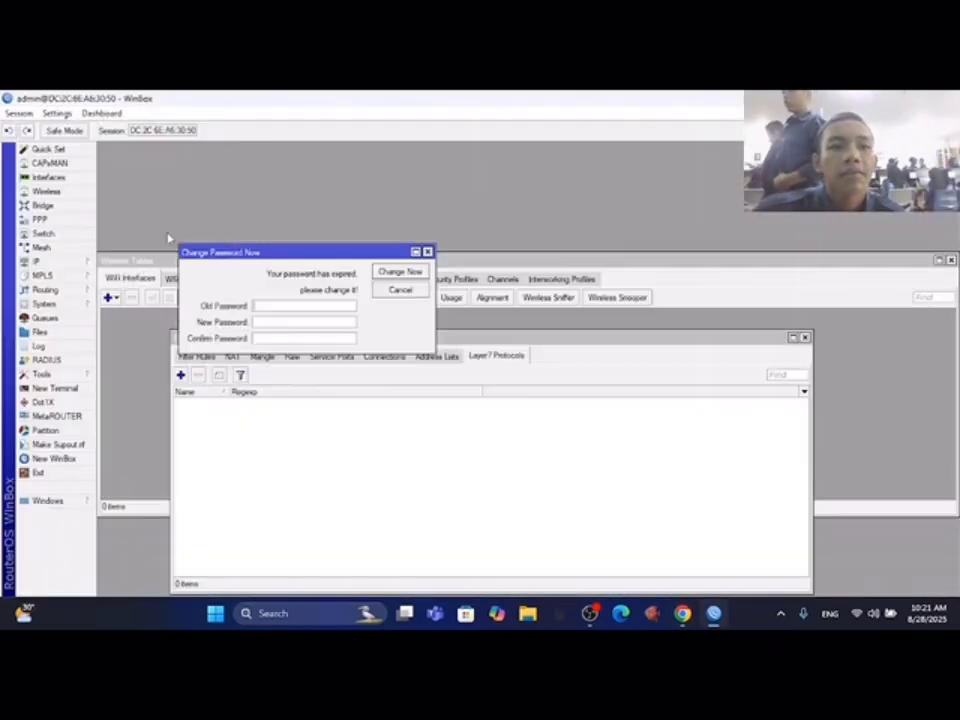
pyautogui.click(44, 303)
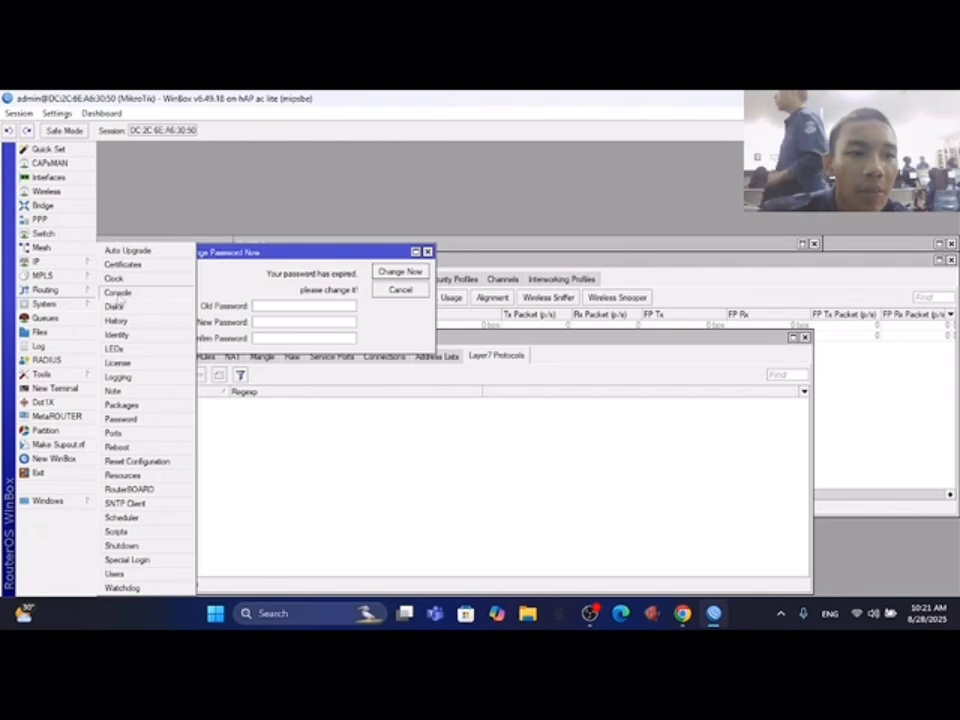
pyautogui.click(132, 337)
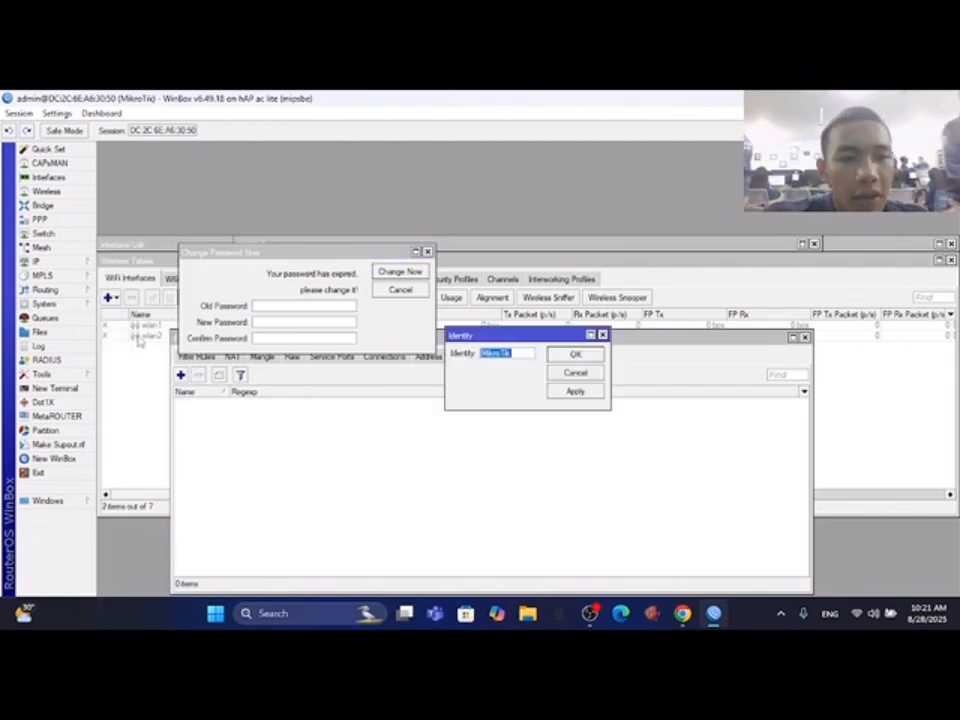
pyautogui.write('Deco')
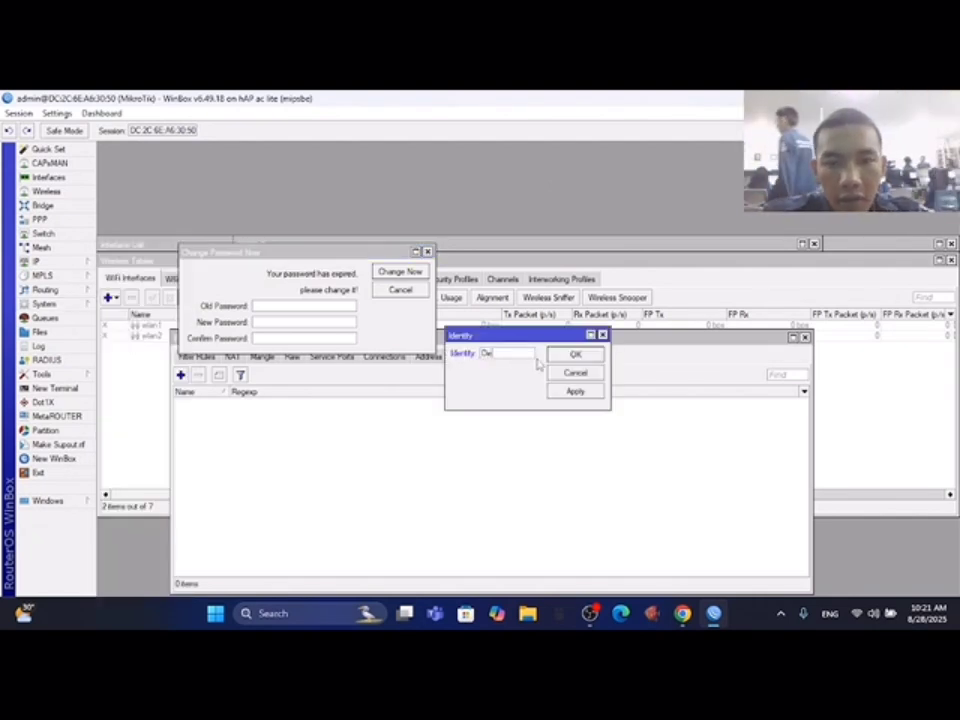
pyautogui.click(575, 390)
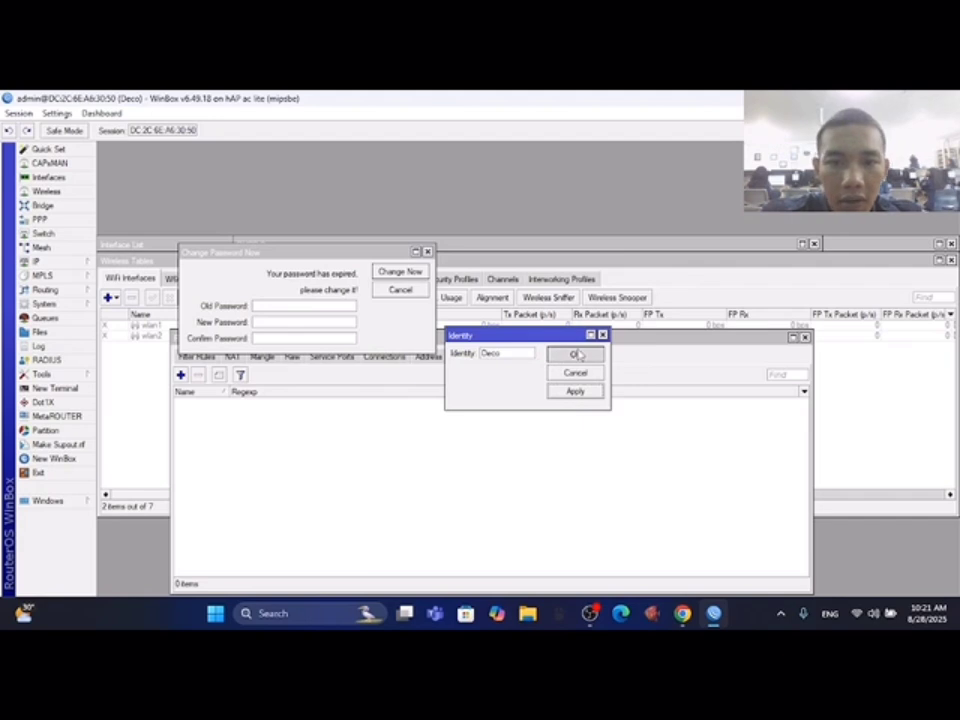
pyautogui.click(575, 354)
# Try to set a new password for the admin user, and close the user list
pyautogui.click(60, 303)
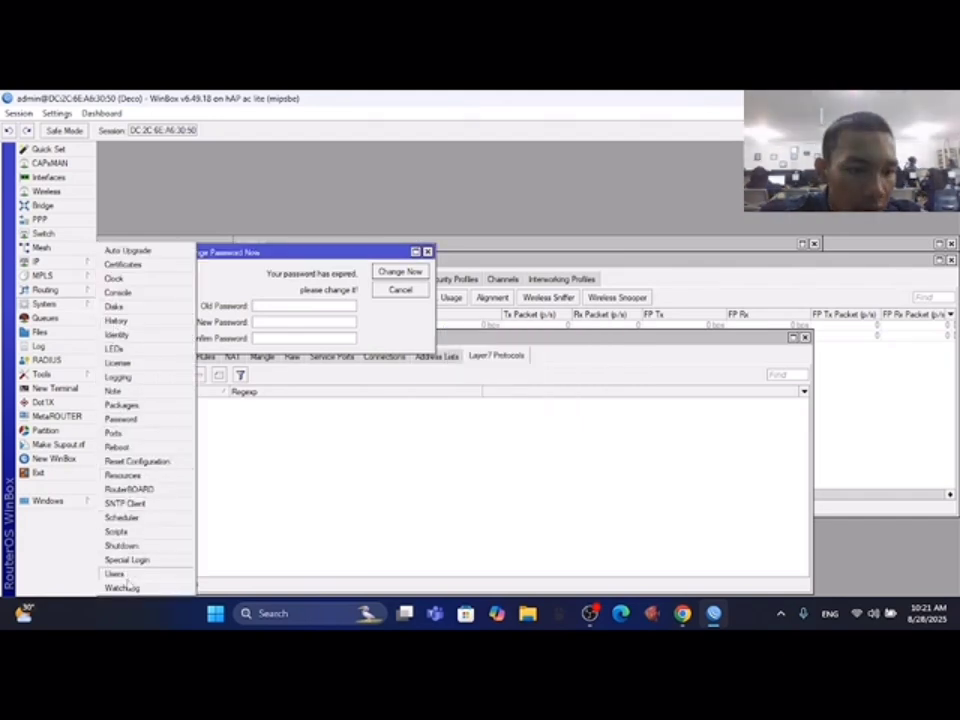
pyautogui.click(114, 573)
pyautogui.click(397, 318)
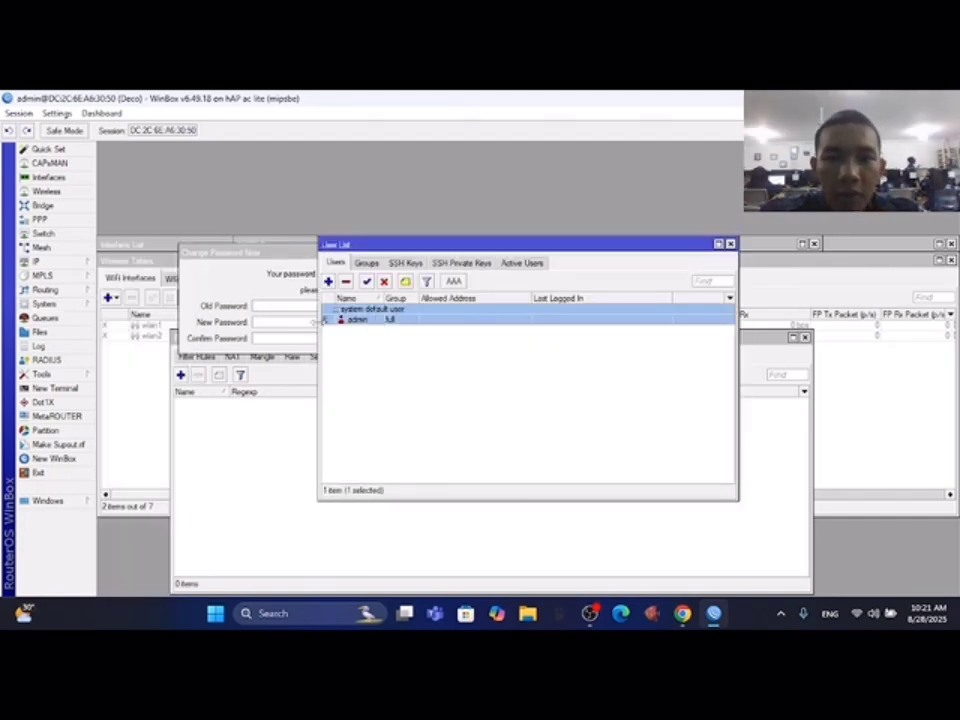
pyautogui.doubleClick(361, 322)
pyautogui.click(618, 425)
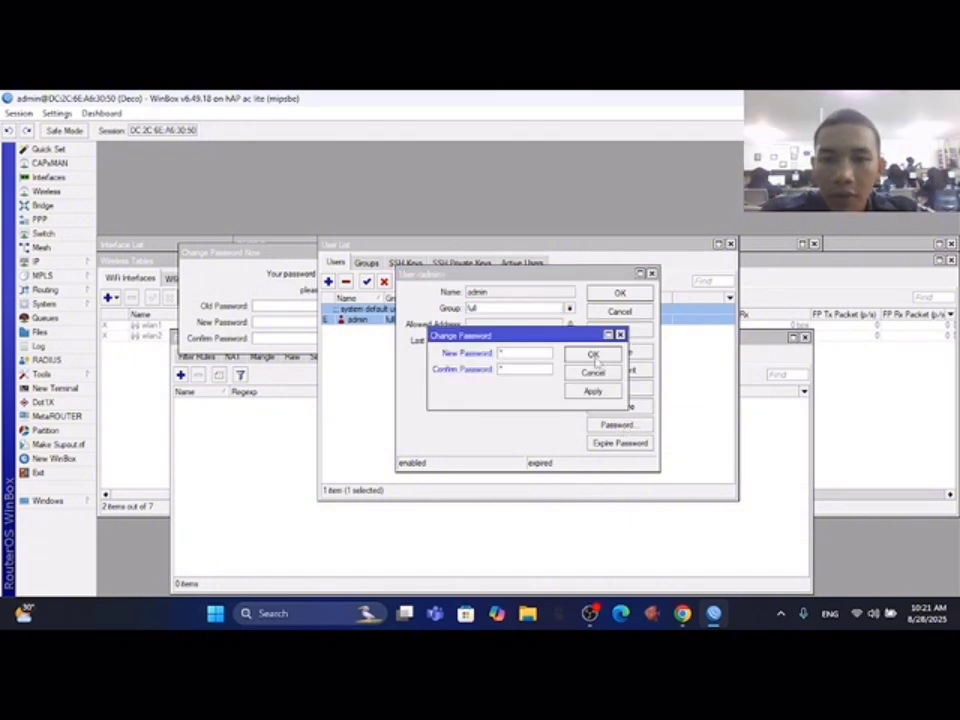
pyautogui.click(566, 391)
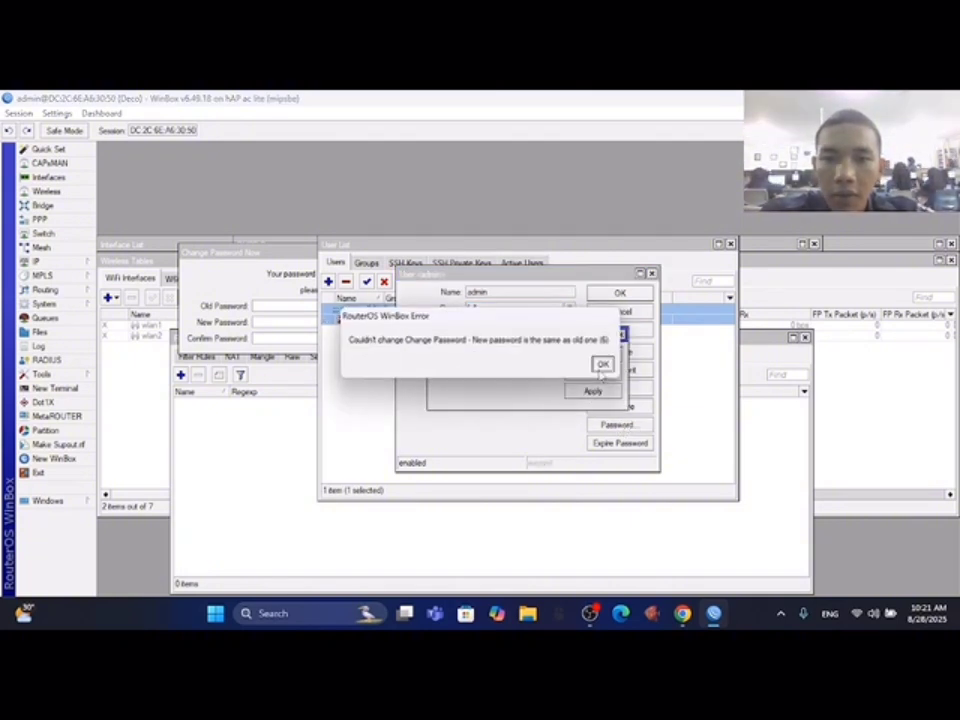
pyautogui.click(602, 366)
pyautogui.click(621, 335)
pyautogui.click(652, 274)
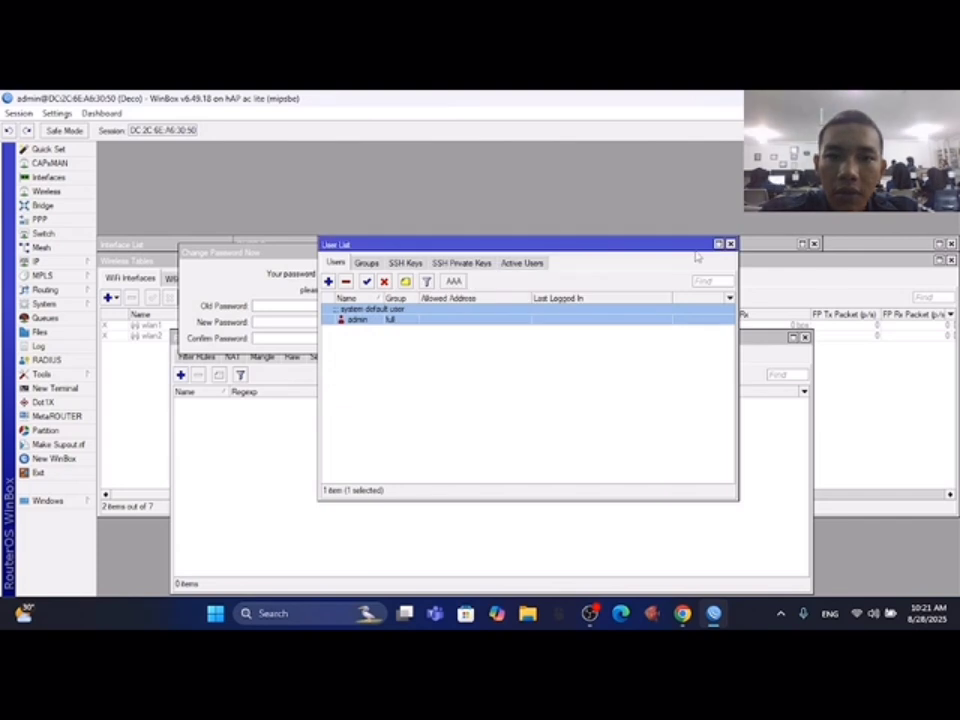
pyautogui.click(730, 244)
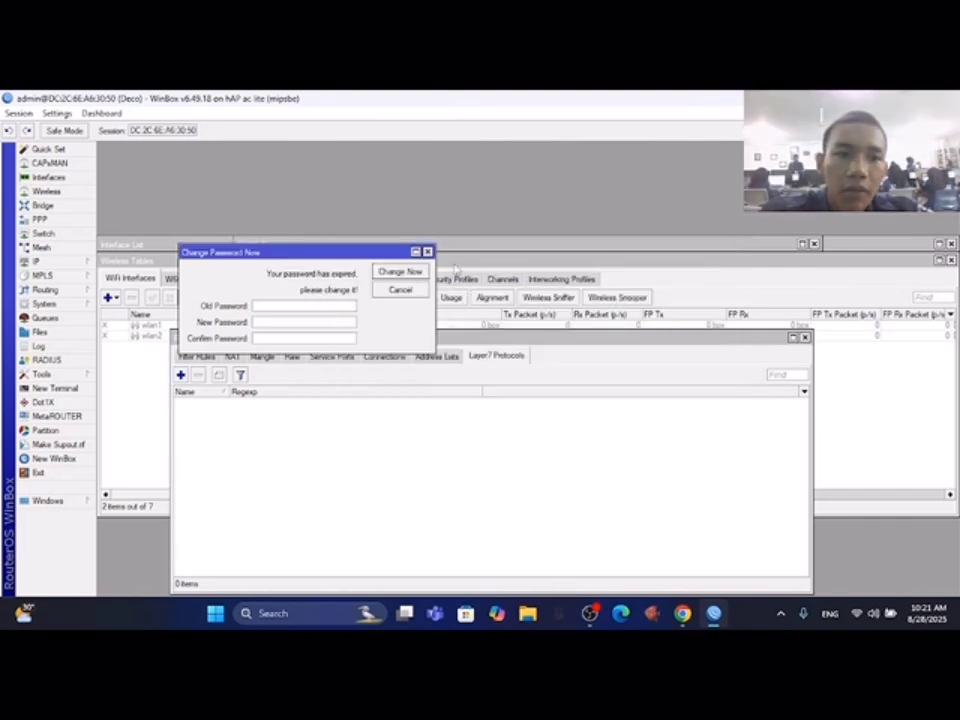
# Dismiss the expired-password prompt and rearrange the open windows to bring the Interface List to the front
pyautogui.click(428, 252)
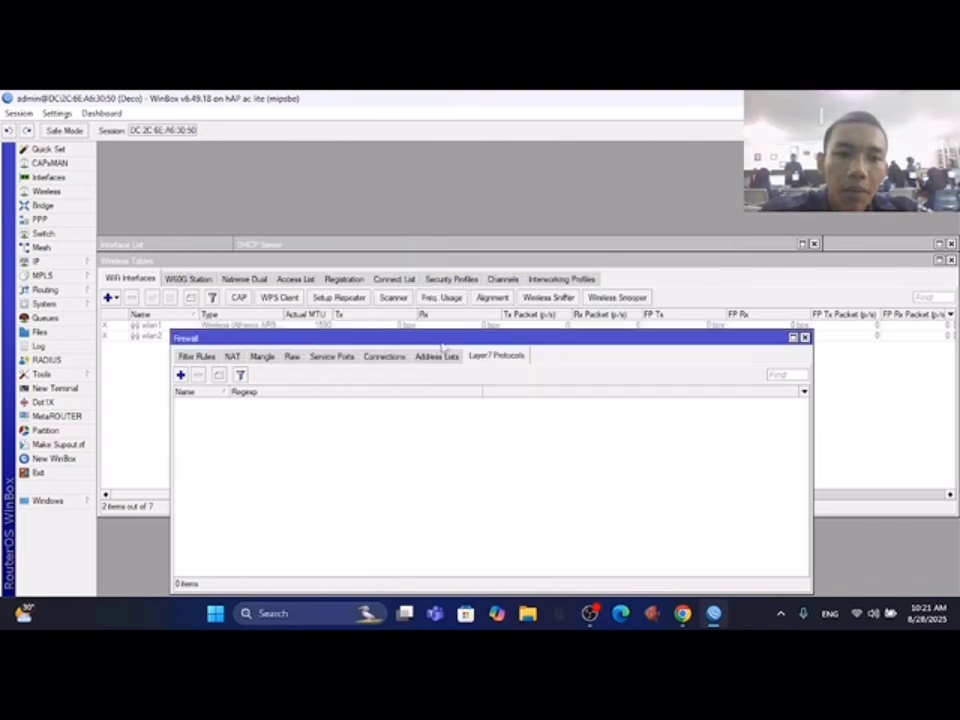
pyautogui.moveTo(442, 342); pyautogui.dragTo(437, 390)
pyautogui.moveTo(412, 262); pyautogui.dragTo(418, 300)
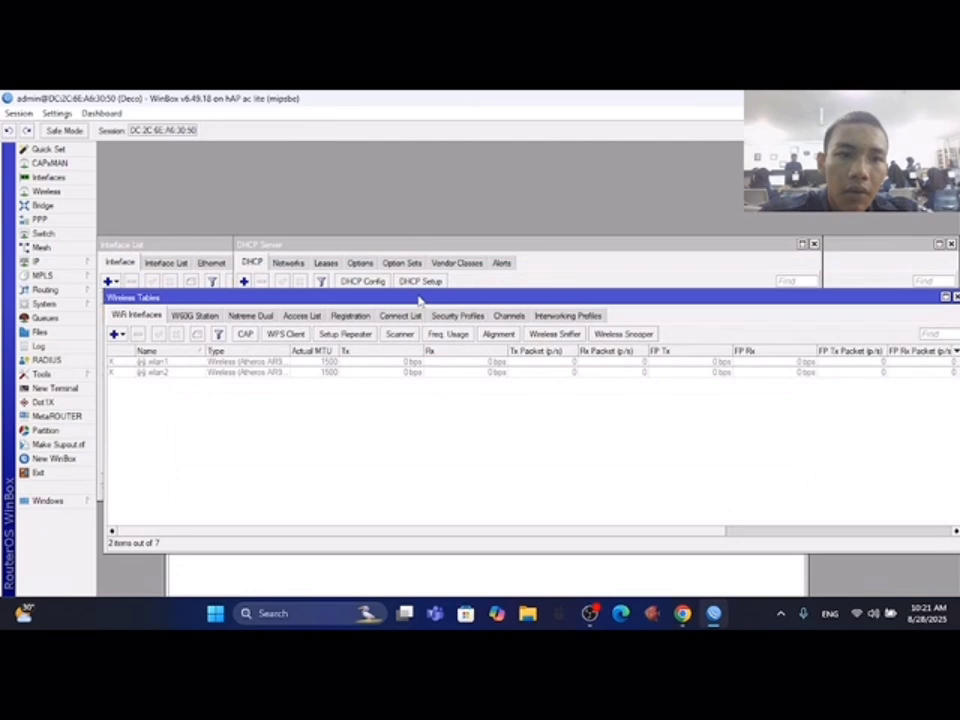
pyautogui.moveTo(395, 251); pyautogui.dragTo(380, 320)
pyautogui.click(382, 243)
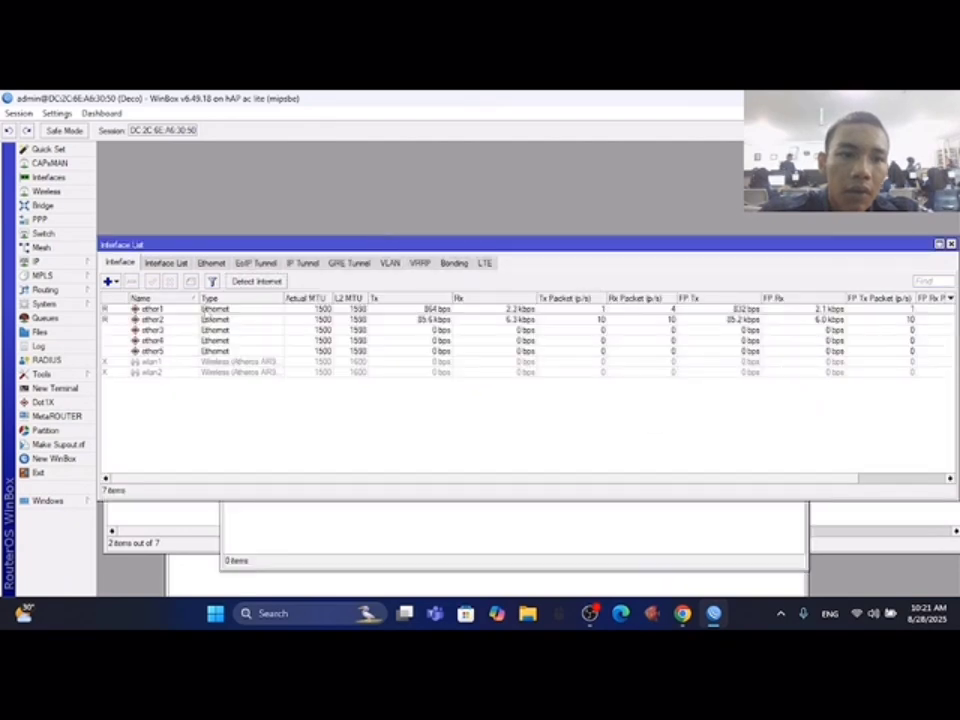
# Comment interface ether1 as "internet" and interface ether2 as "LAN"
pyautogui.click(205, 310)
pyautogui.click(190, 281)
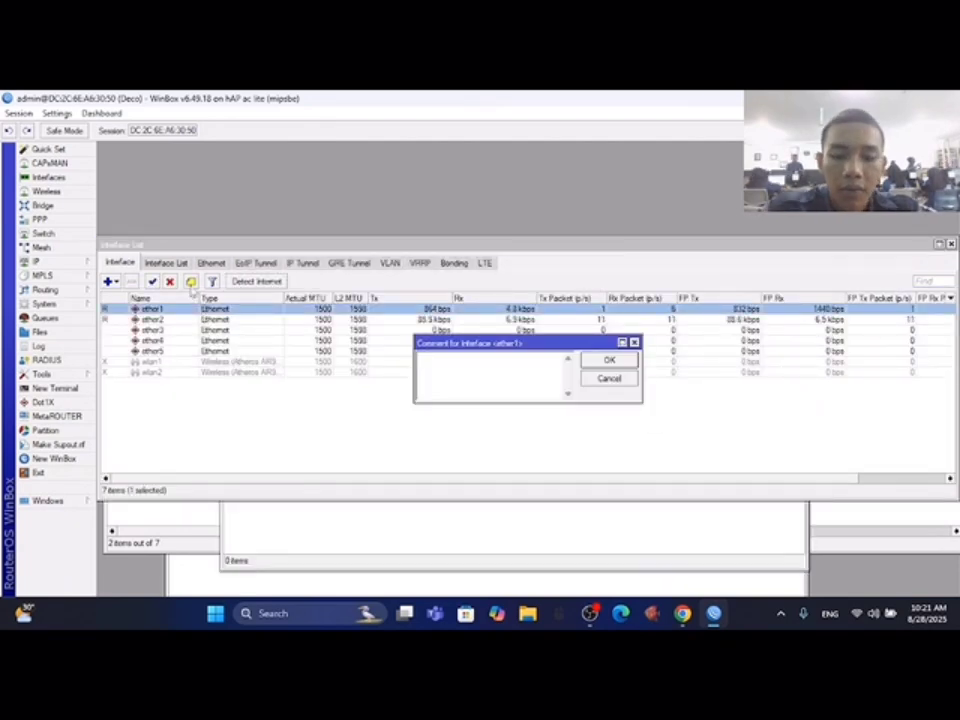
pyautogui.write('internet')
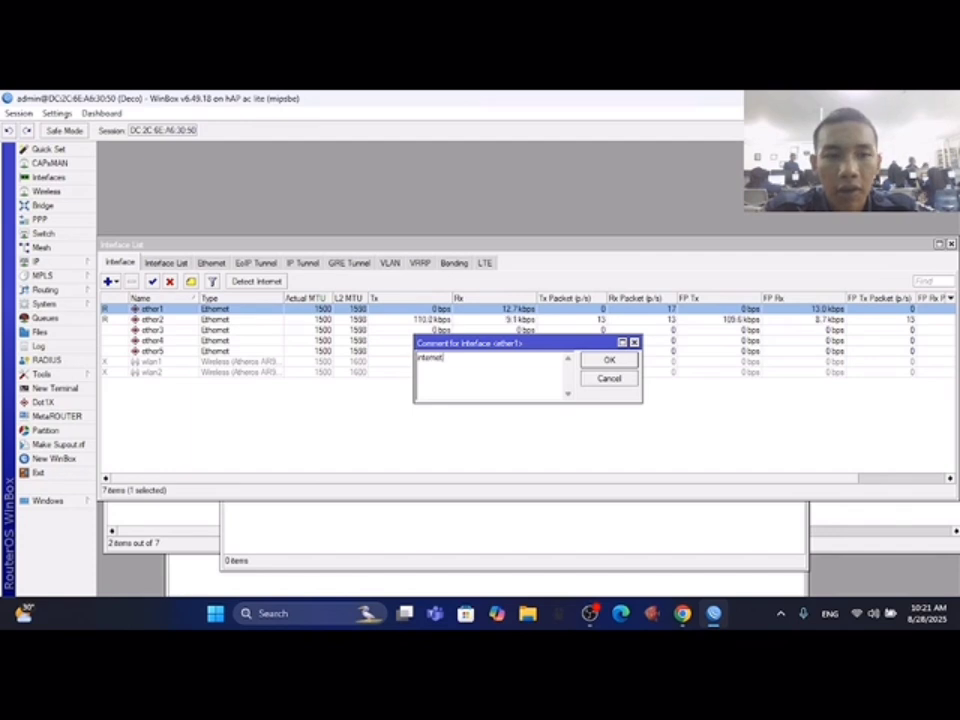
pyautogui.press('Return')
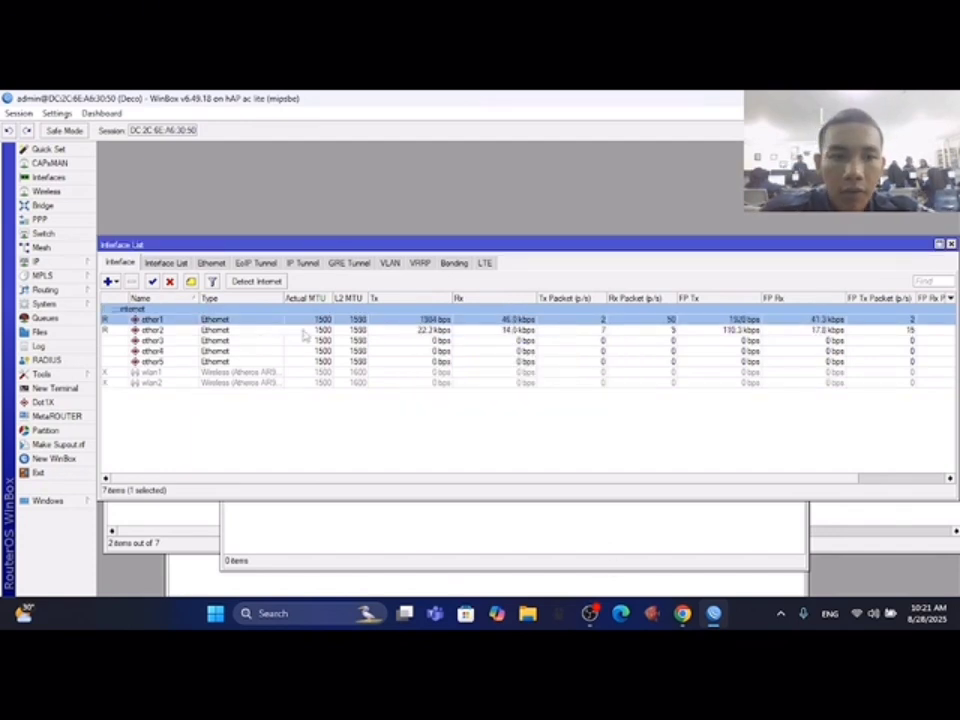
pyautogui.click(152, 330)
pyautogui.click(191, 281)
pyautogui.write('LAN')
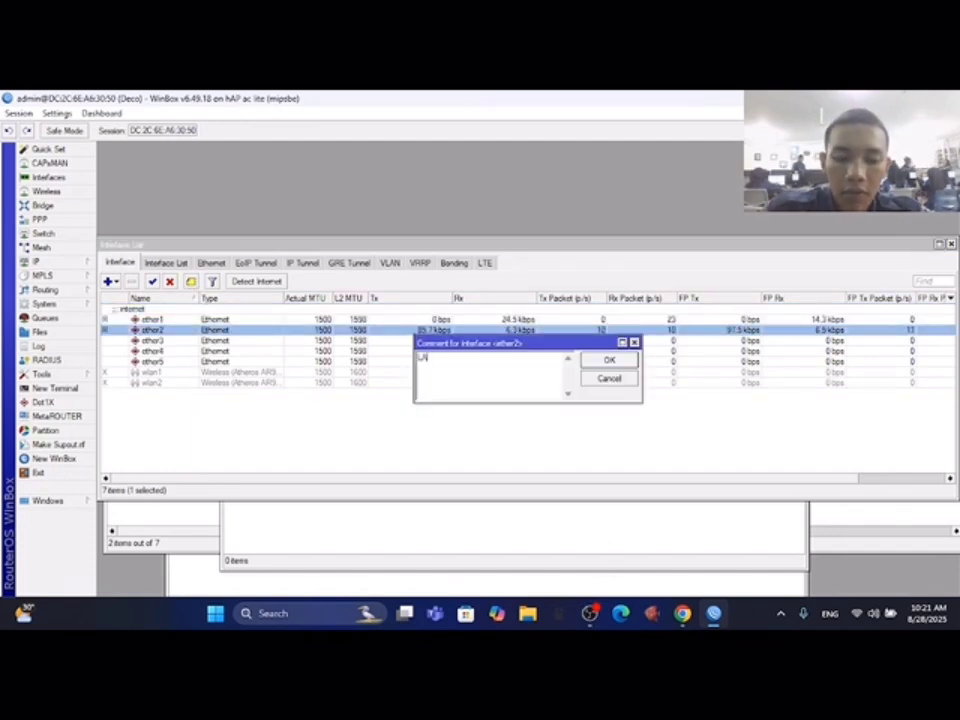
pyautogui.press('Return')
# Comment wireless interface wlan1 as "AP" and enable it
pyautogui.click(168, 372)
pyautogui.click(165, 383)
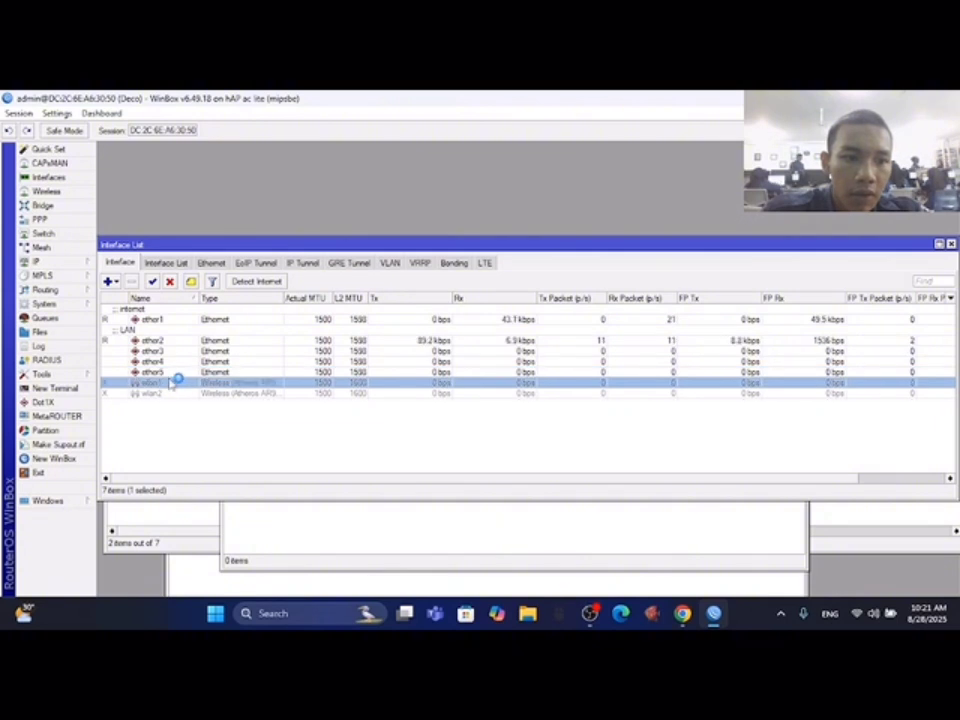
pyautogui.click(193, 281)
pyautogui.write('WLAN')
pyautogui.press('Return')
pyautogui.click(153, 281)
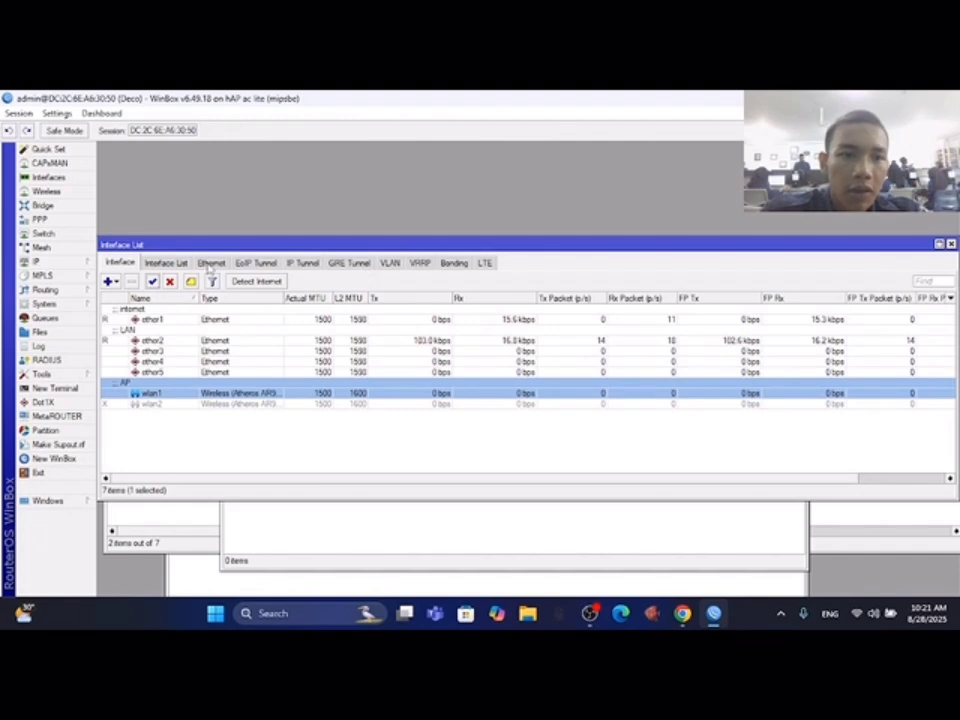
# Add a DHCP client on interface ether1, keeping the default peer DNS, peer NTP and default route options
pyautogui.click(40, 261)
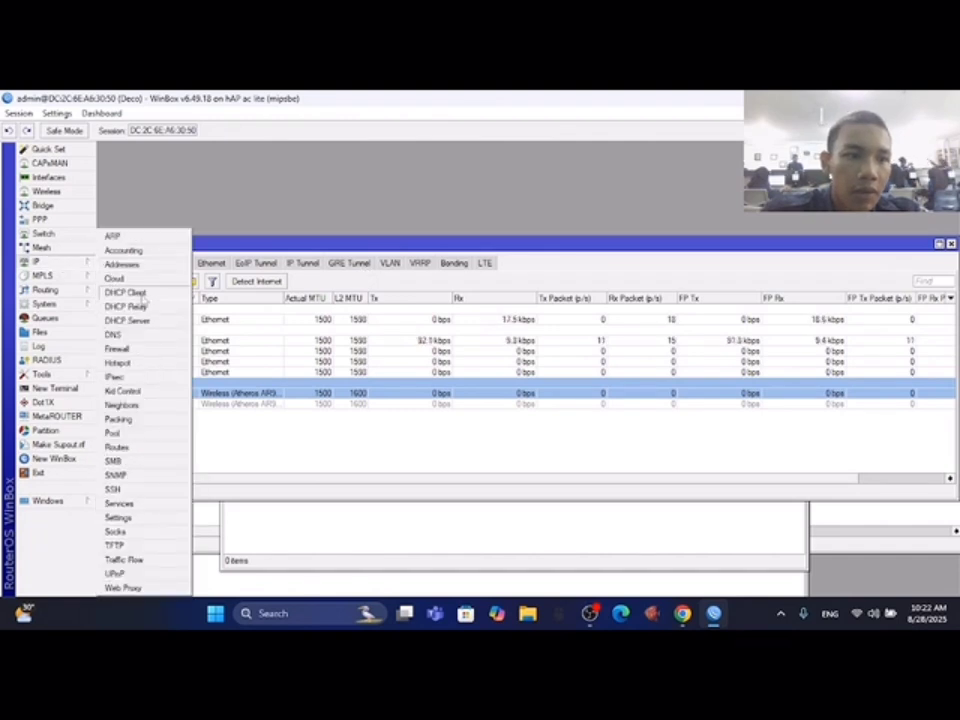
pyautogui.click(141, 293)
pyautogui.click(371, 281)
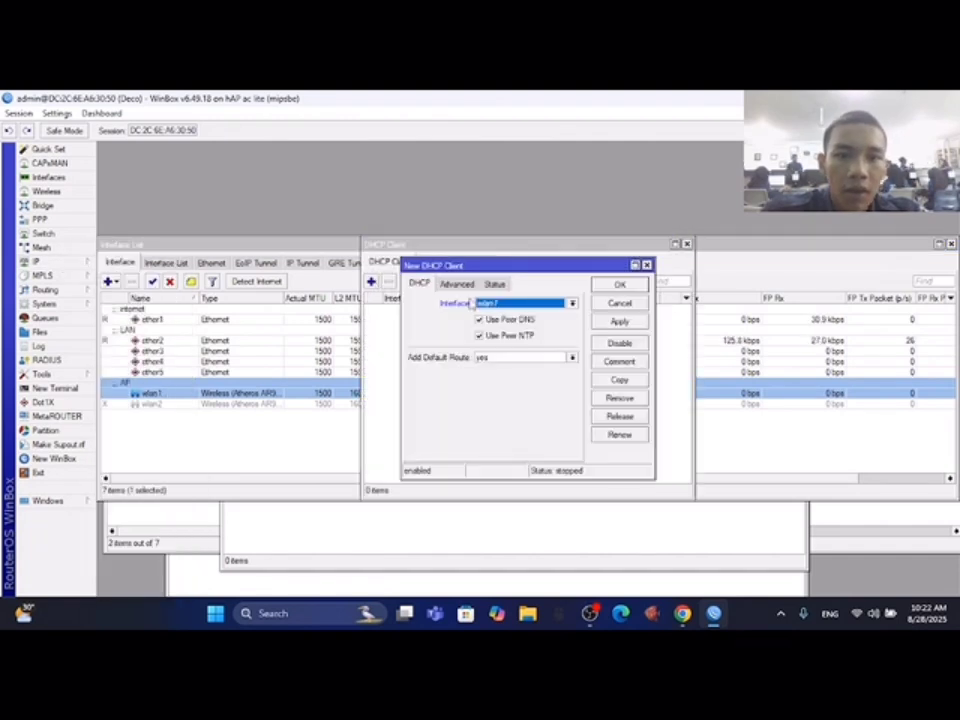
pyautogui.click(572, 302)
pyautogui.click(530, 317)
pyautogui.click(636, 284)
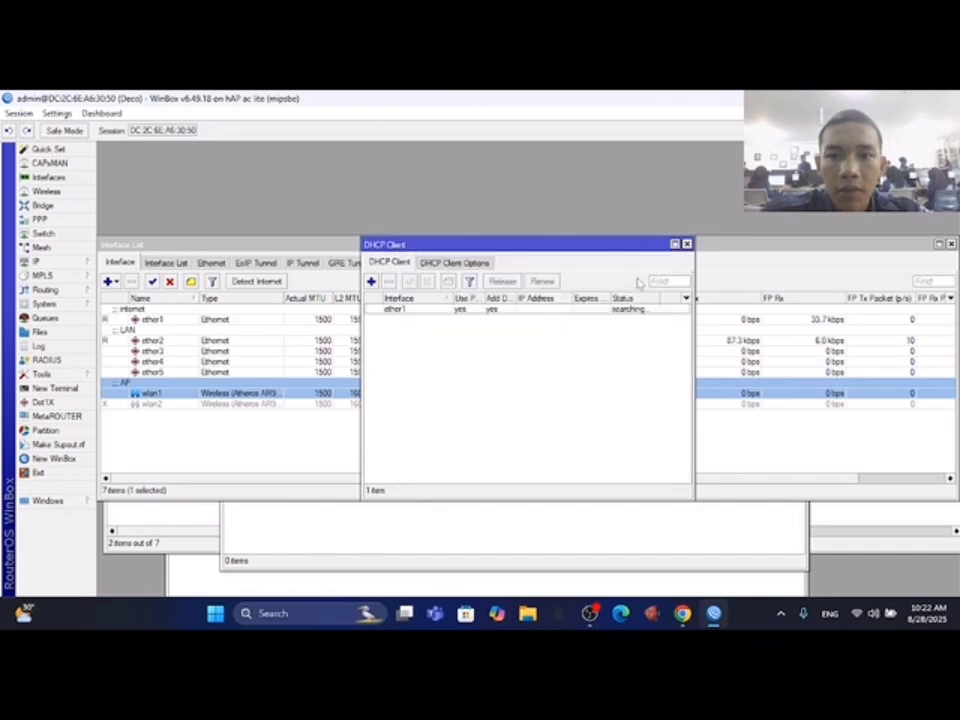
pyautogui.click(686, 244)
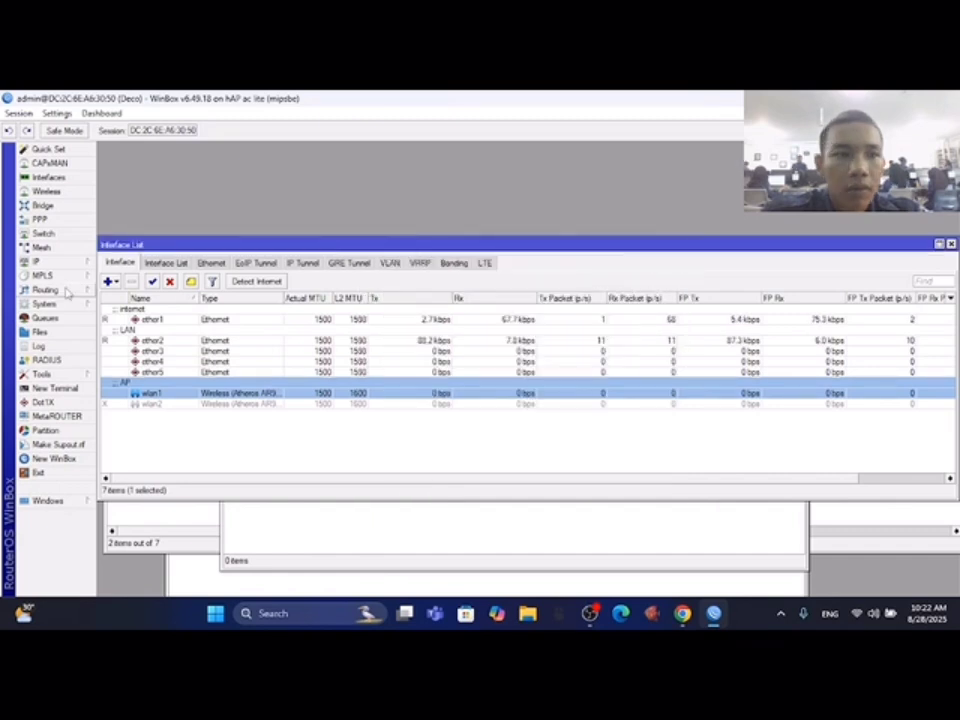
# Assign the IP address 192.168.100.1/24 to interface ether2
pyautogui.click(36, 261)
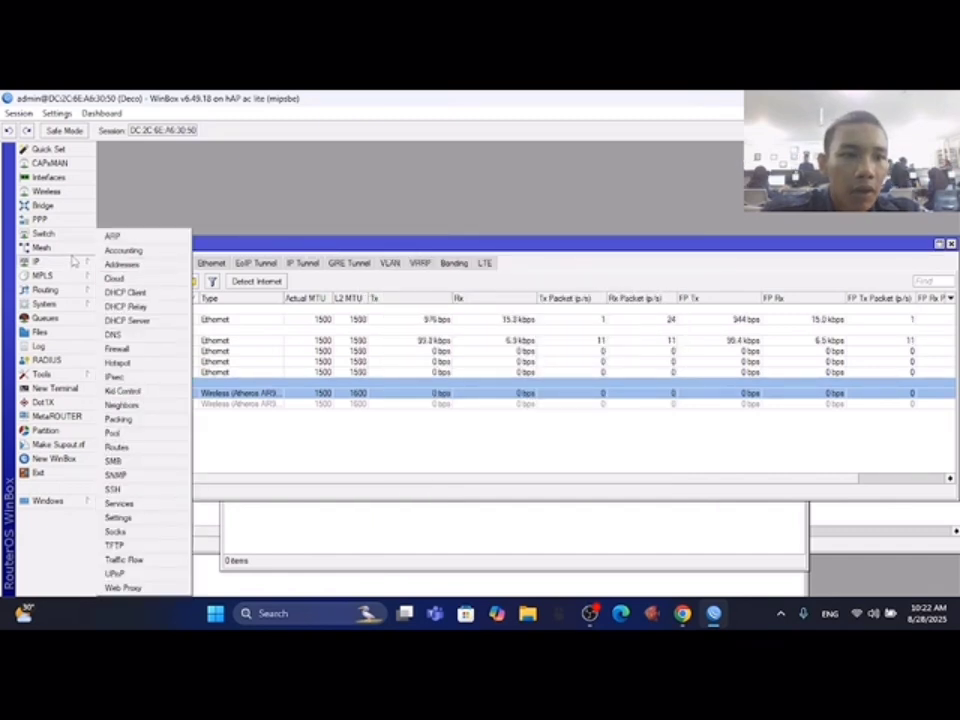
pyautogui.click(121, 264)
pyautogui.click(359, 273)
pyautogui.click(567, 342)
pyautogui.click(547, 364)
pyautogui.click(544, 309)
pyautogui.hotkey('ctrl', 'a')
pyautogui.write('192')
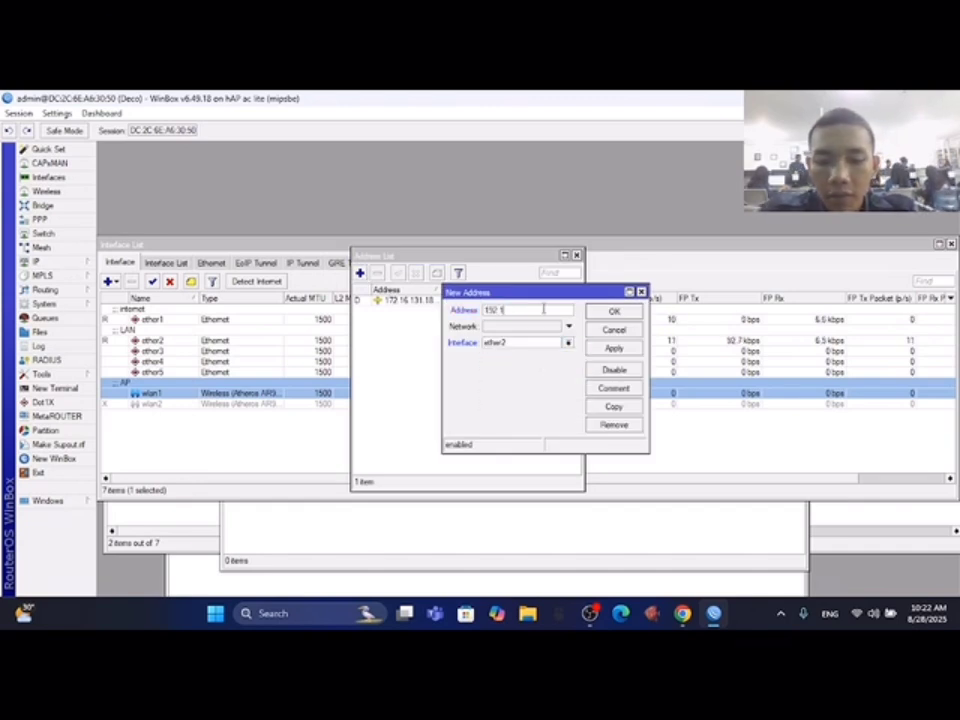
pyautogui.write('.168.100.1/24')
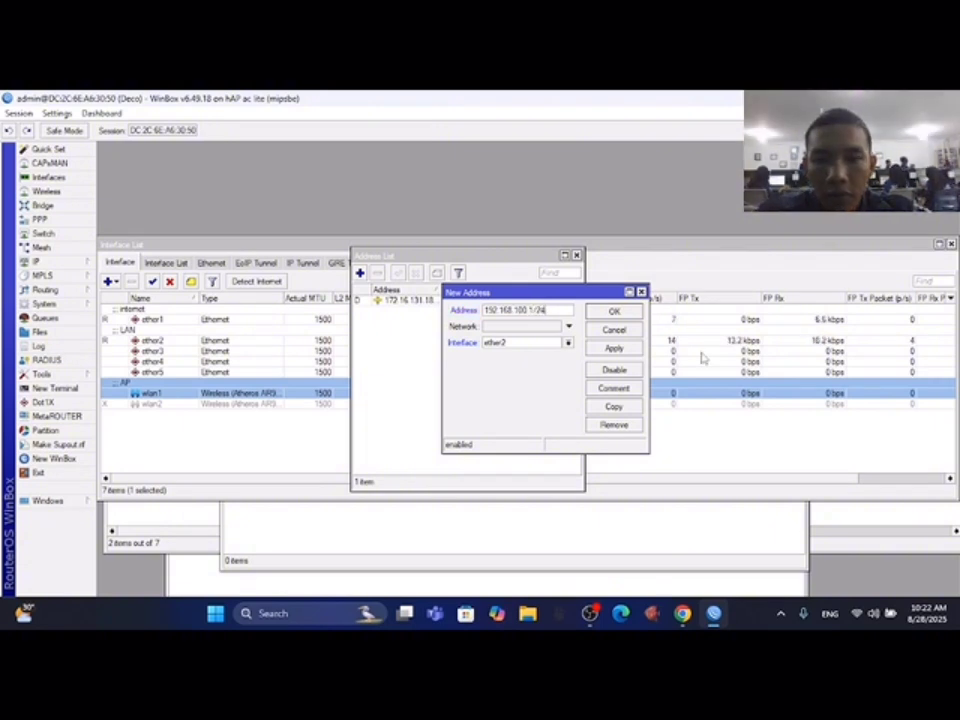
pyautogui.click(614, 348)
pyautogui.click(614, 311)
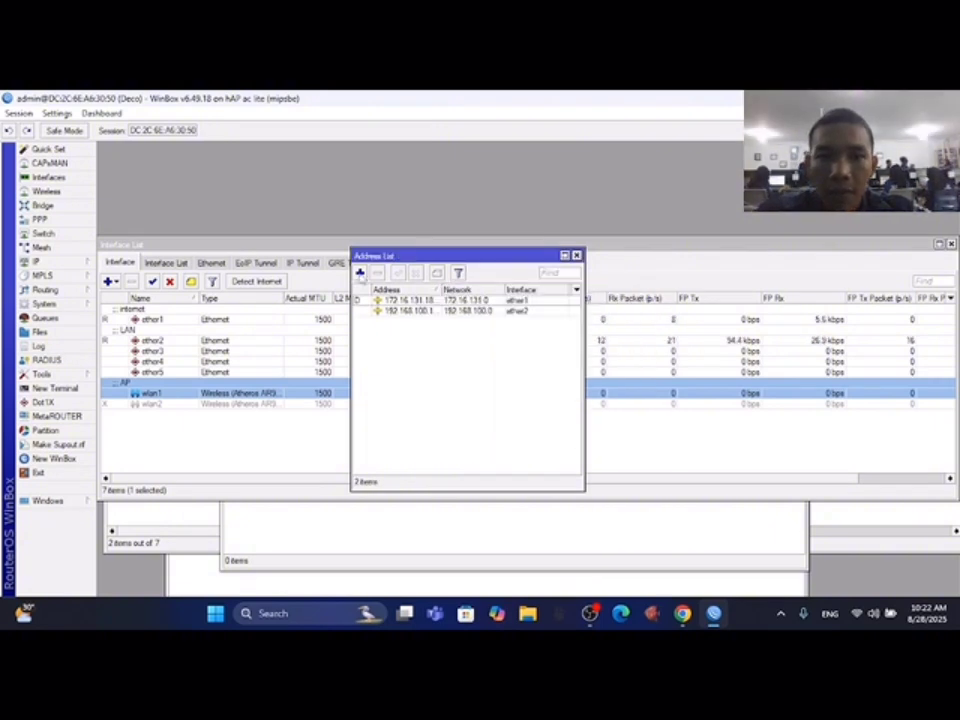
# Assign the IP address 192.168.200.1/24 to interface wlan1
pyautogui.click(360, 272)
pyautogui.click(534, 343)
pyautogui.click(531, 398)
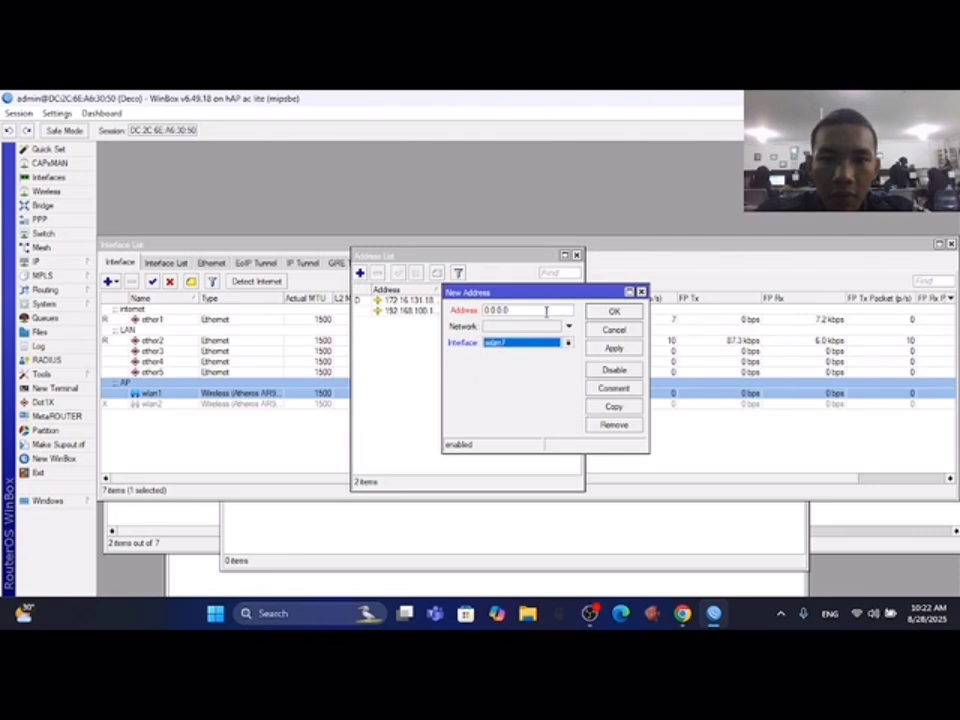
pyautogui.click(546, 312)
pyautogui.doubleClick(546, 312)
pyautogui.write('19')
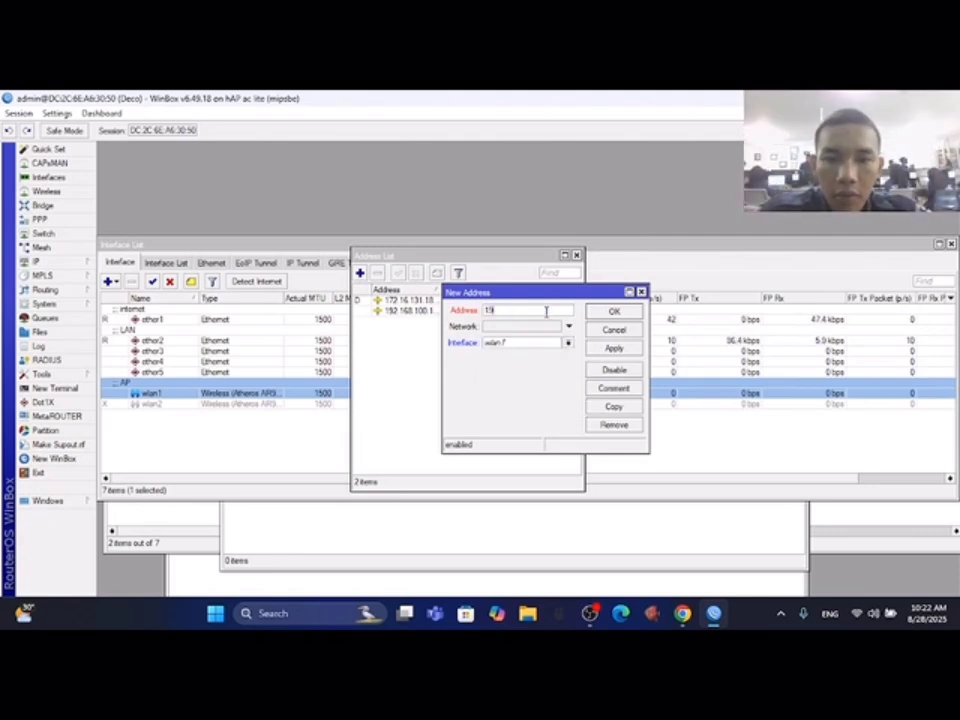
pyautogui.write('2.168')
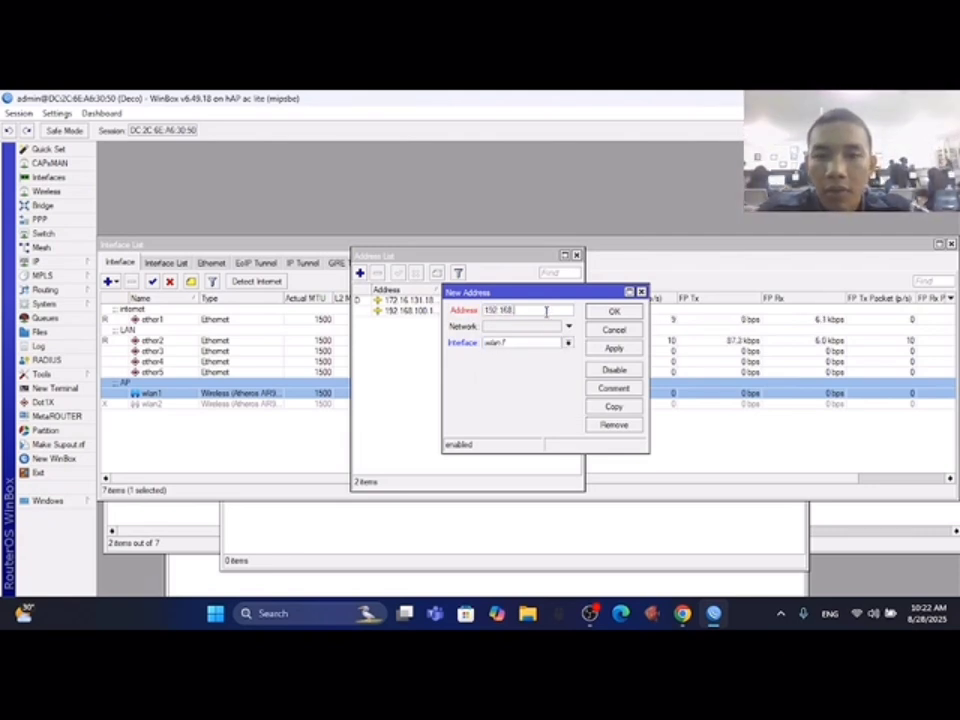
pyautogui.write('.200.1/24')
pyautogui.click(613, 348)
pyautogui.click(614, 311)
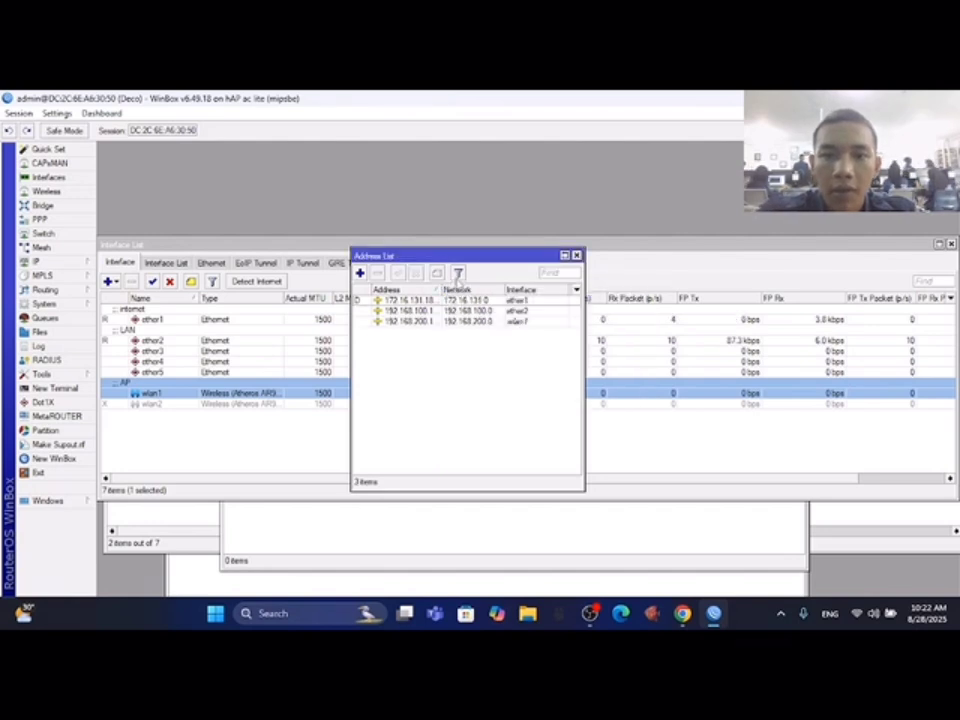
# Set the router's DNS server to 8.8.8.8 and apply the DNS settings
pyautogui.click(38, 261)
pyautogui.click(125, 332)
pyautogui.click(517, 267)
pyautogui.write('8.8.8.8')
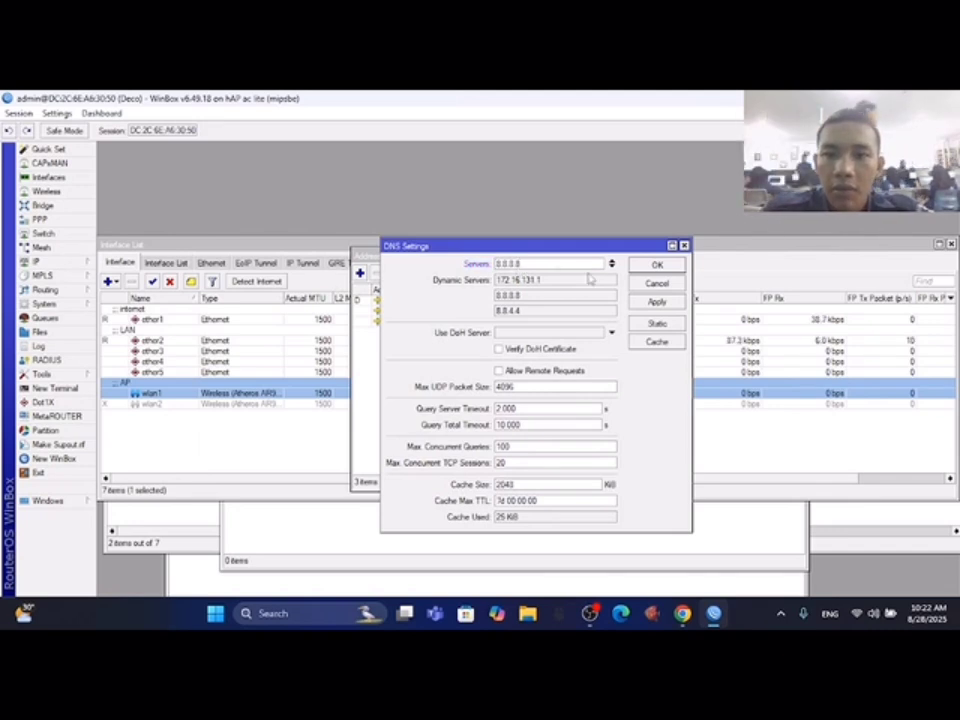
pyautogui.click(656, 302)
pyautogui.click(661, 267)
# Start a new firewall NAT rule with chain srcnat and out interface ether1
pyautogui.click(71, 261)
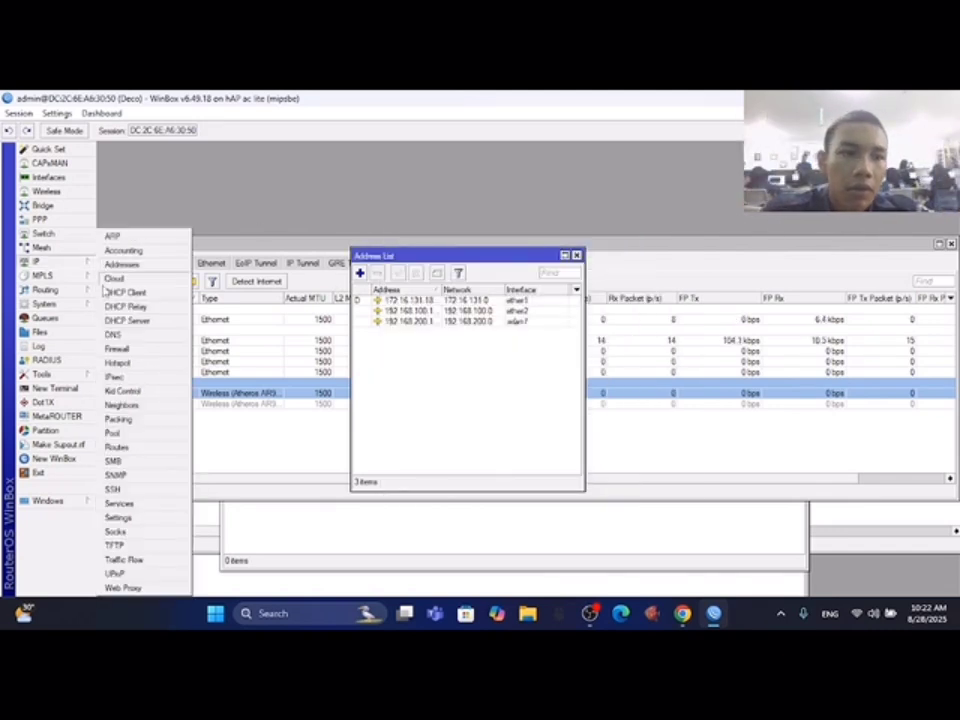
pyautogui.click(117, 348)
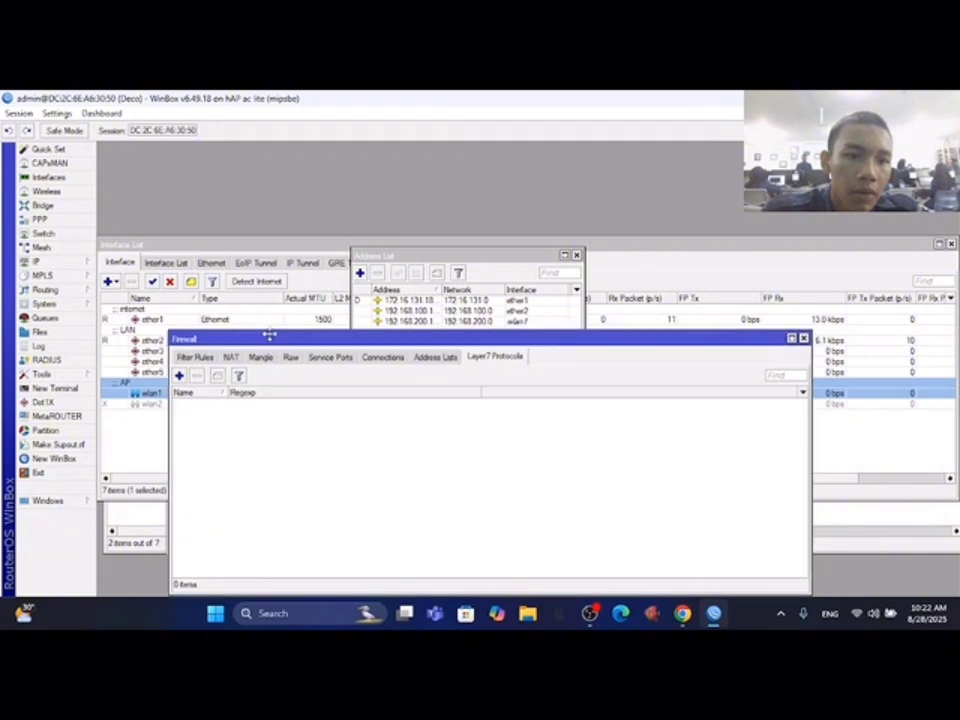
pyautogui.moveTo(269, 335); pyautogui.dragTo(284, 270)
pyautogui.click(245, 293)
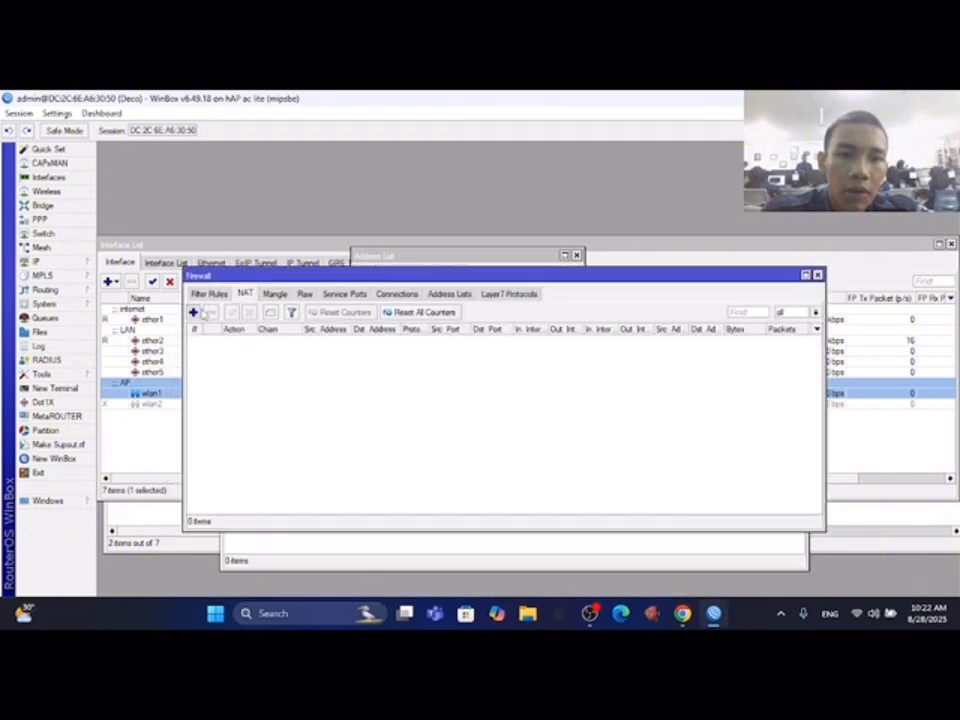
pyautogui.click(193, 312)
pyautogui.click(430, 228)
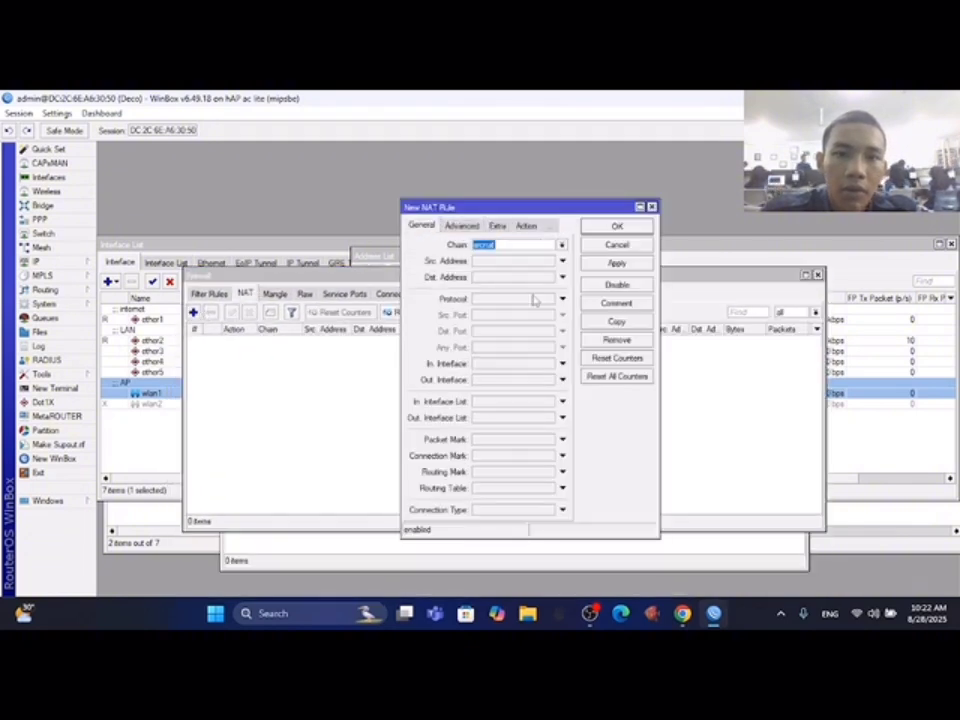
pyautogui.click(562, 363)
pyautogui.click(522, 371)
pyautogui.click(562, 364)
pyautogui.click(562, 380)
pyautogui.click(549, 380)
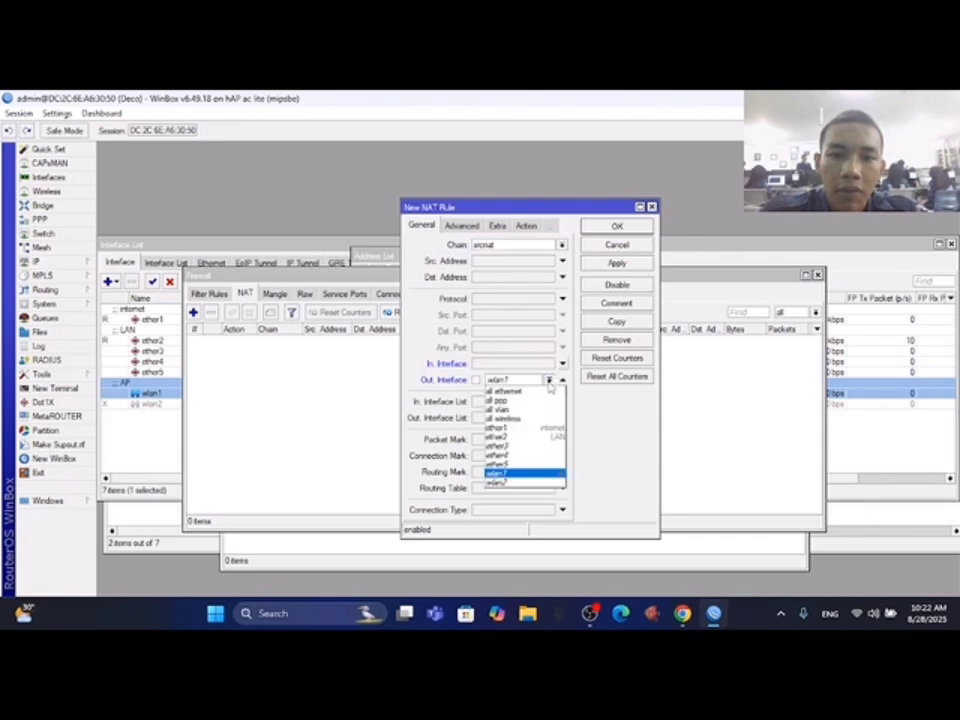
pyautogui.click(520, 427)
# Set the NAT rule's action to masquerade and save the rule
pyautogui.click(520, 227)
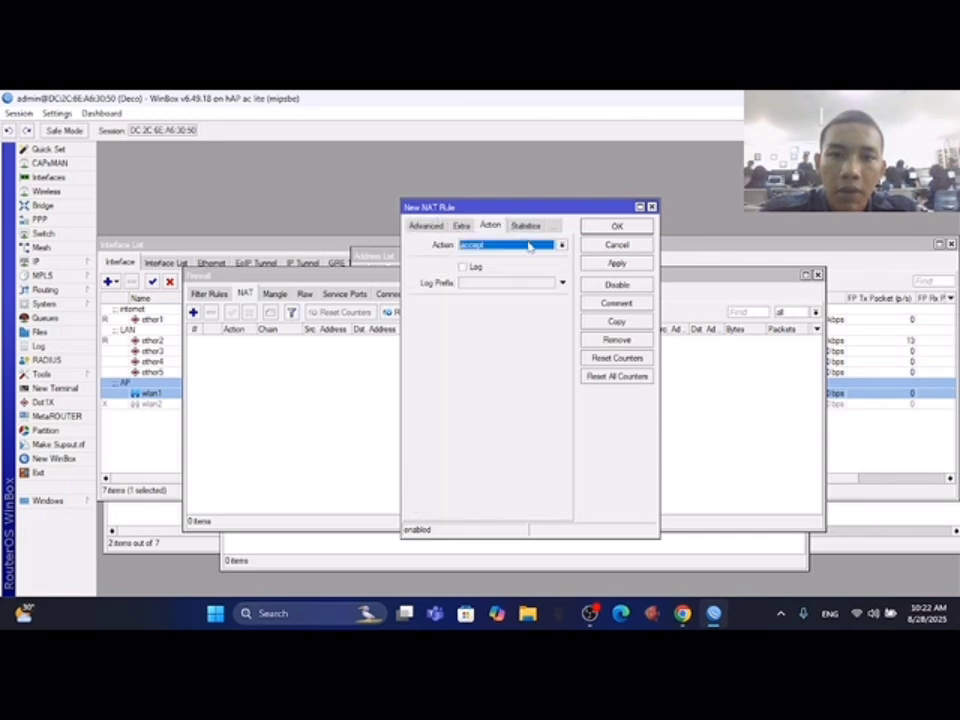
pyautogui.click(531, 250)
pyautogui.click(540, 304)
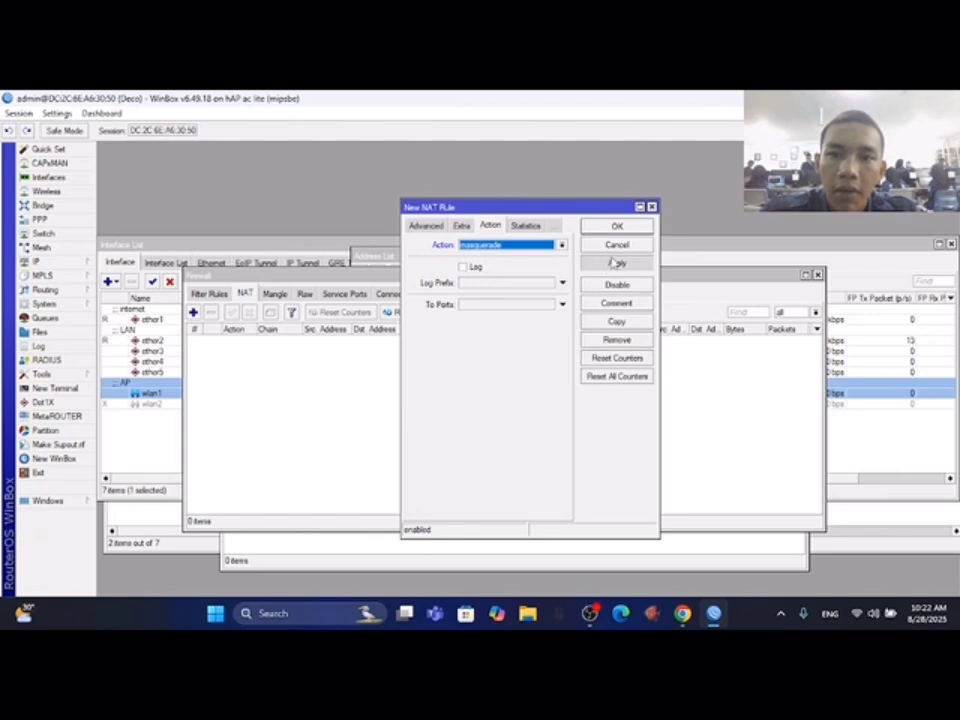
pyautogui.click(636, 229)
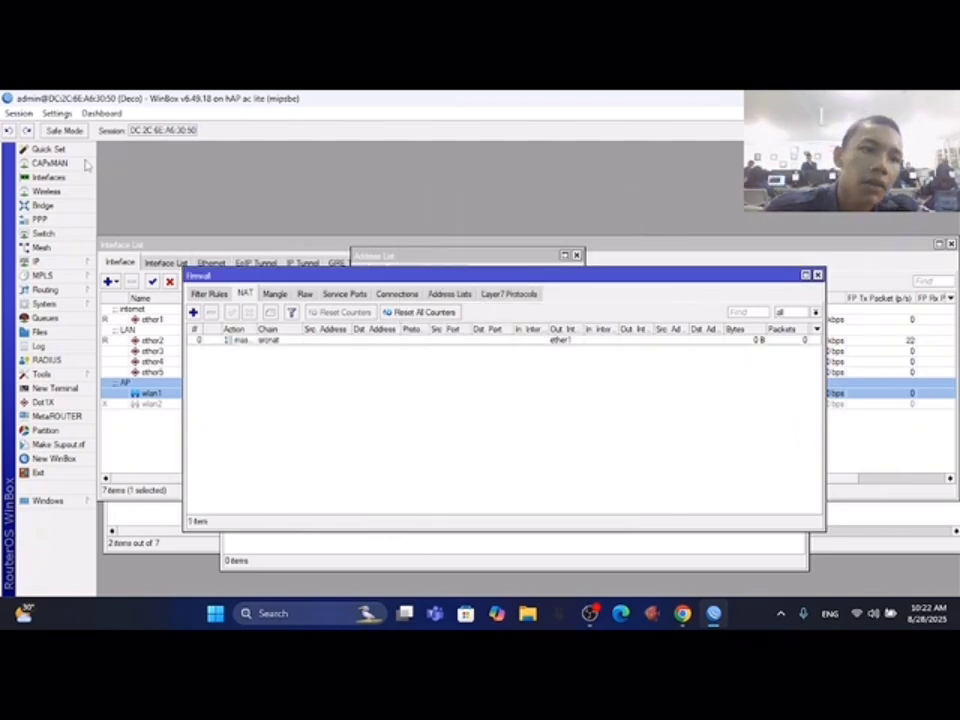
# Run the DHCP server setup for interface ether2, accepting the proposed network, gateway, address pool, DNS and lease time values
pyautogui.click(40, 261)
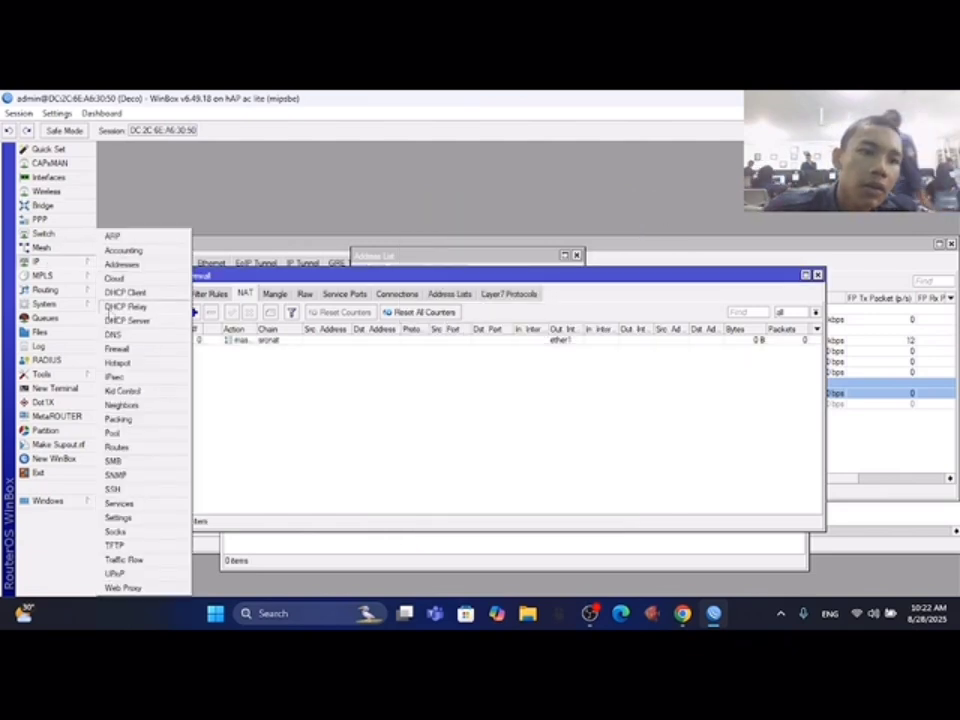
pyautogui.click(120, 320)
pyautogui.click(407, 352)
pyautogui.click(611, 367)
pyautogui.click(573, 400)
pyautogui.click(563, 417)
pyautogui.click(563, 417)
pyautogui.click(563, 417)
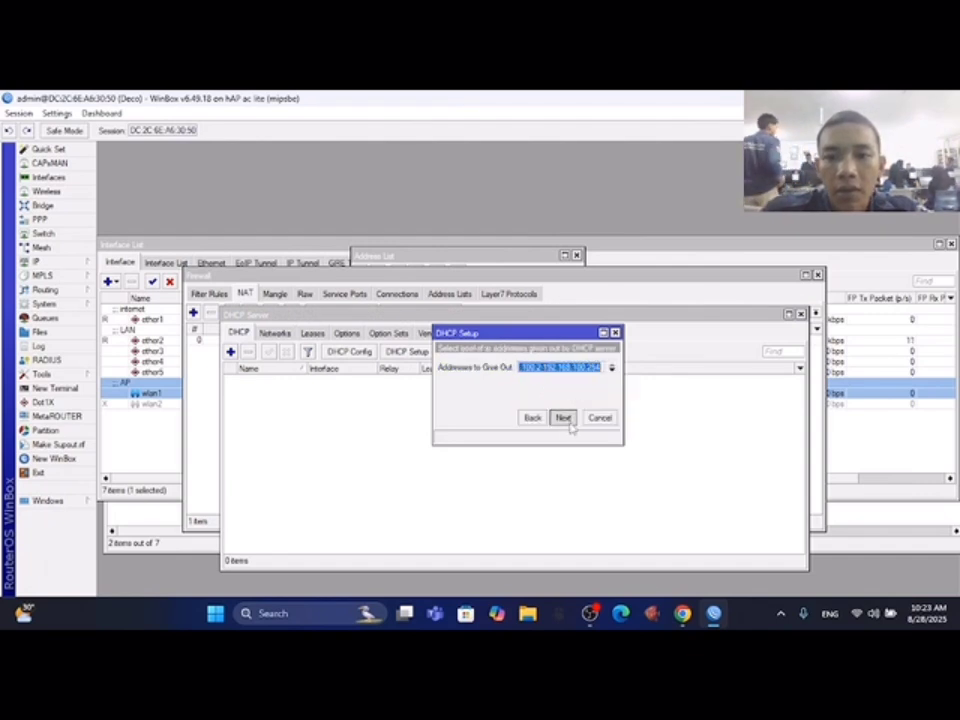
pyautogui.click(563, 417)
pyautogui.click(563, 417)
pyautogui.click(563, 417)
pyautogui.click(530, 364)
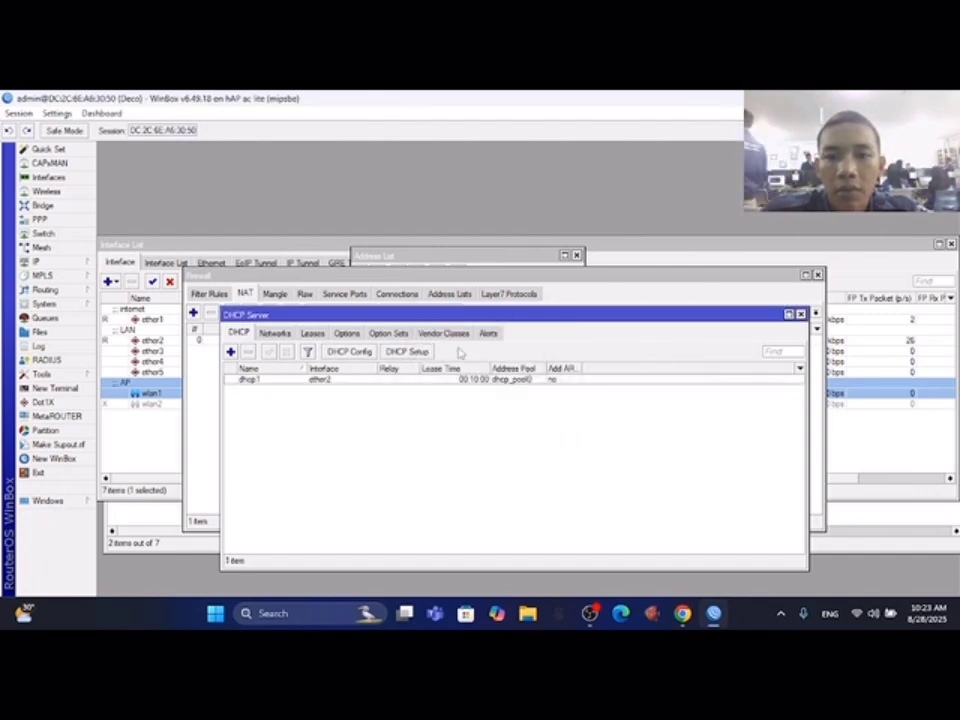
# Set up a second DHCP server on interface wlan1, accepting the proposed settings and the 00:10:00 lease time
pyautogui.click(407, 352)
pyautogui.click(576, 370)
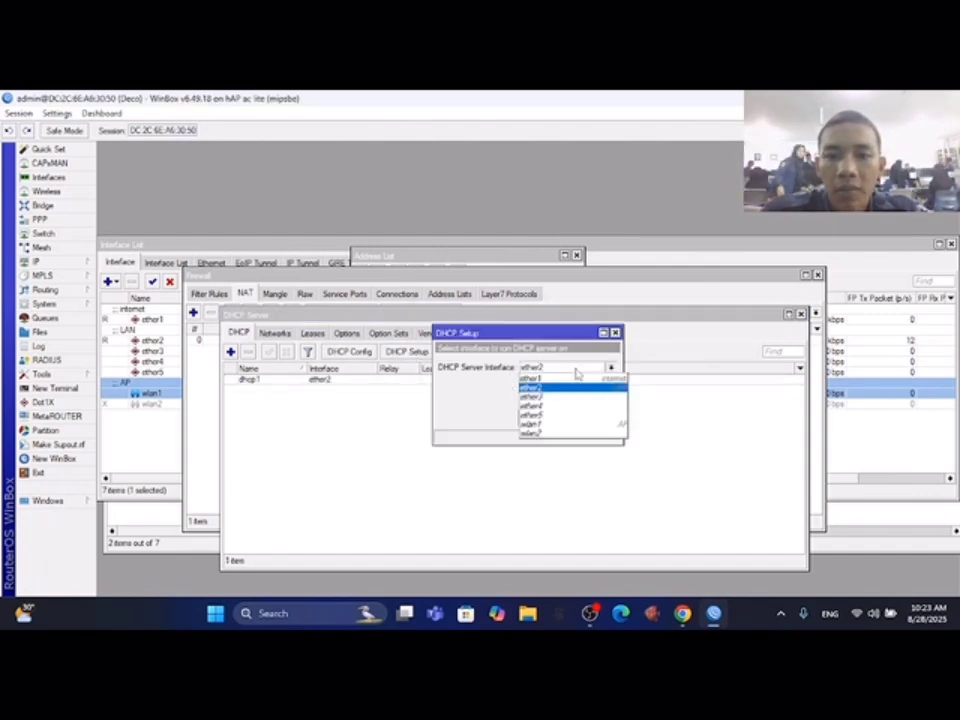
pyautogui.click(568, 427)
pyautogui.click(563, 417)
pyautogui.click(563, 417)
pyautogui.click(563, 417)
pyautogui.click(563, 417)
pyautogui.click(563, 417)
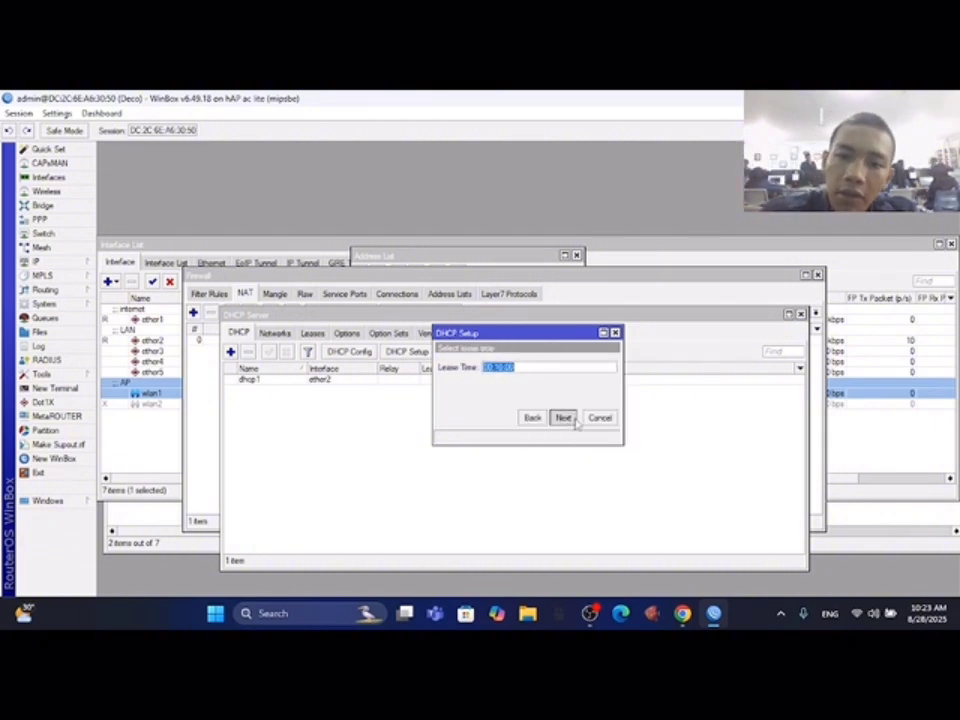
pyautogui.click(563, 417)
pyautogui.click(530, 364)
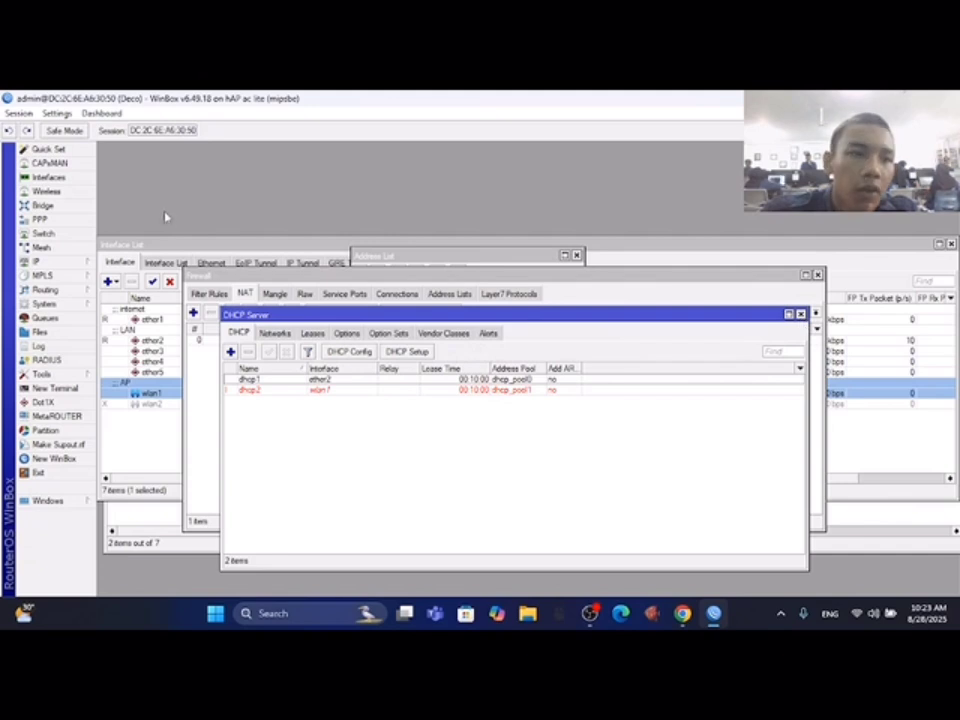
# Set wireless interface wlan1 to ap bridge mode with the 2GHz-B/G/N band
pyautogui.click(46, 191)
pyautogui.click(143, 372)
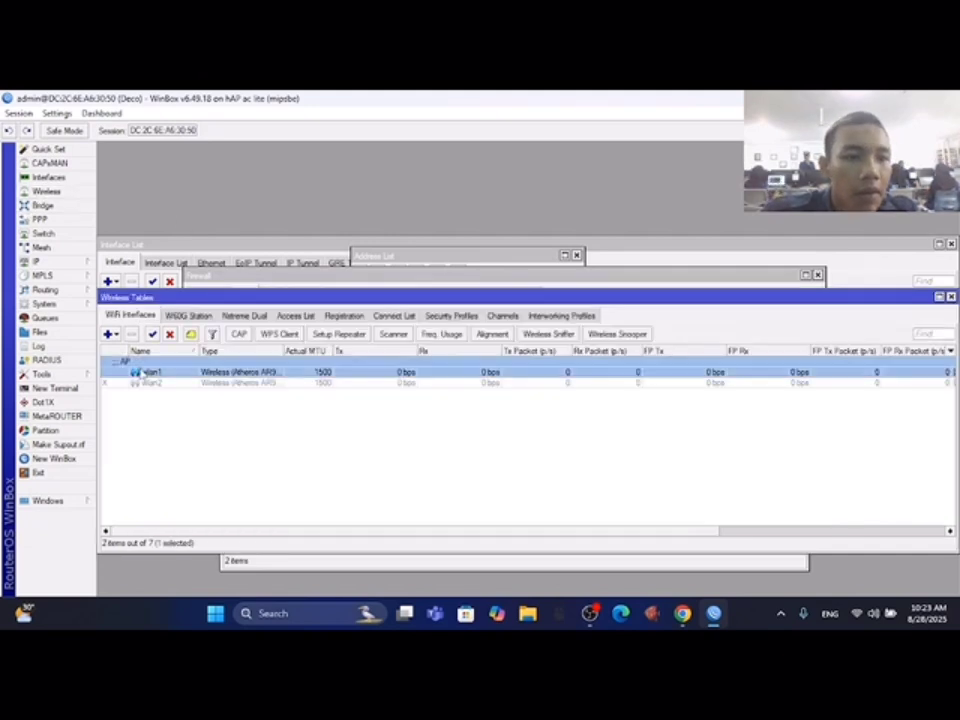
pyautogui.doubleClick(170, 376)
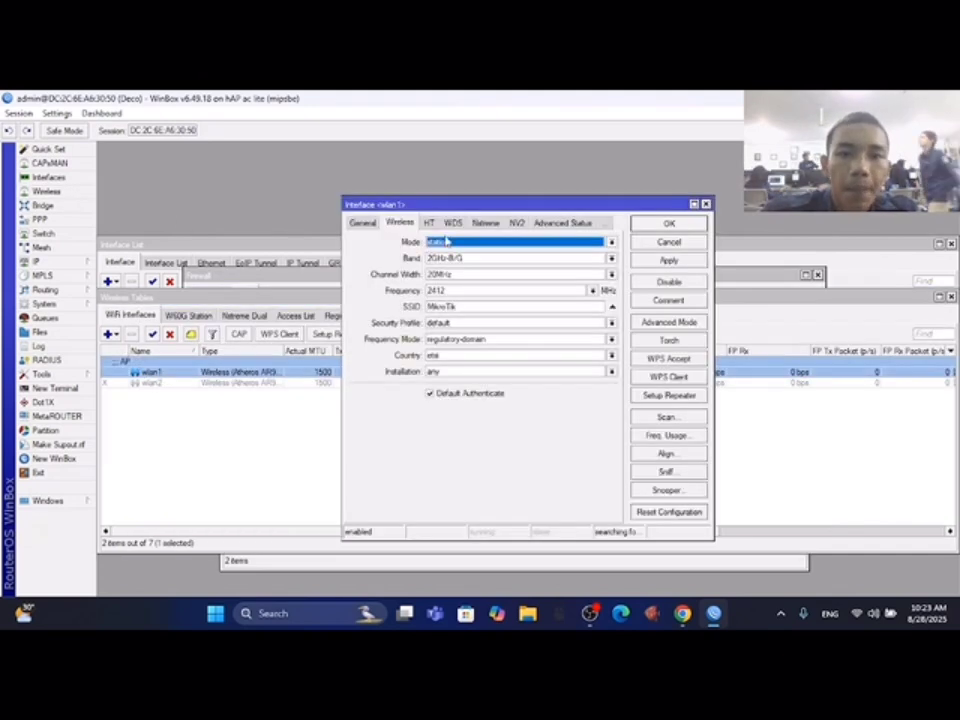
pyautogui.click(548, 245)
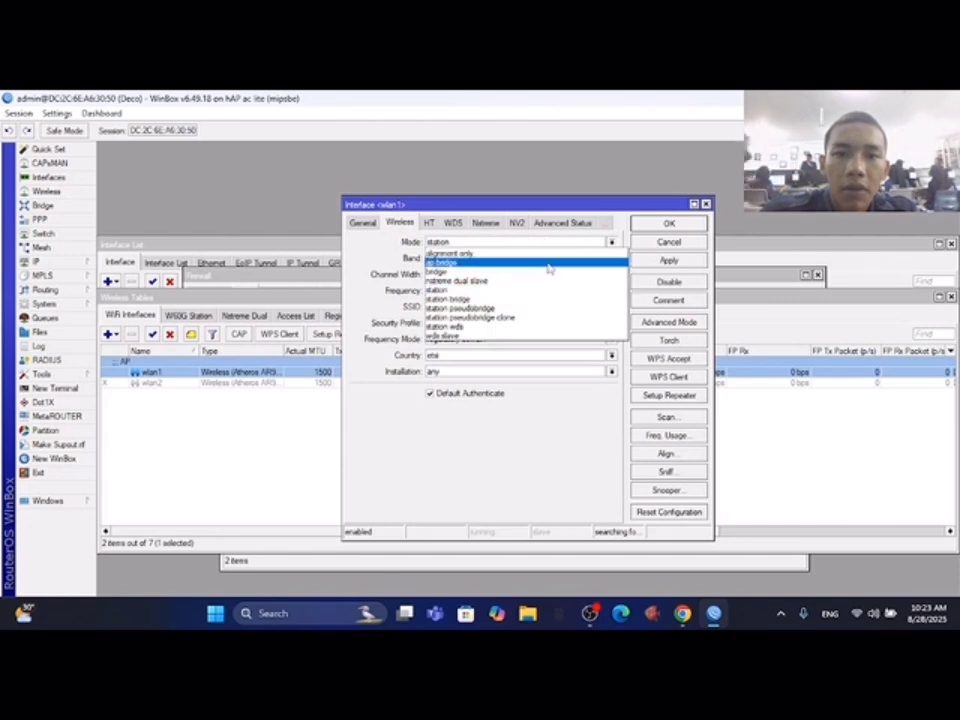
pyautogui.click(544, 261)
pyautogui.click(544, 258)
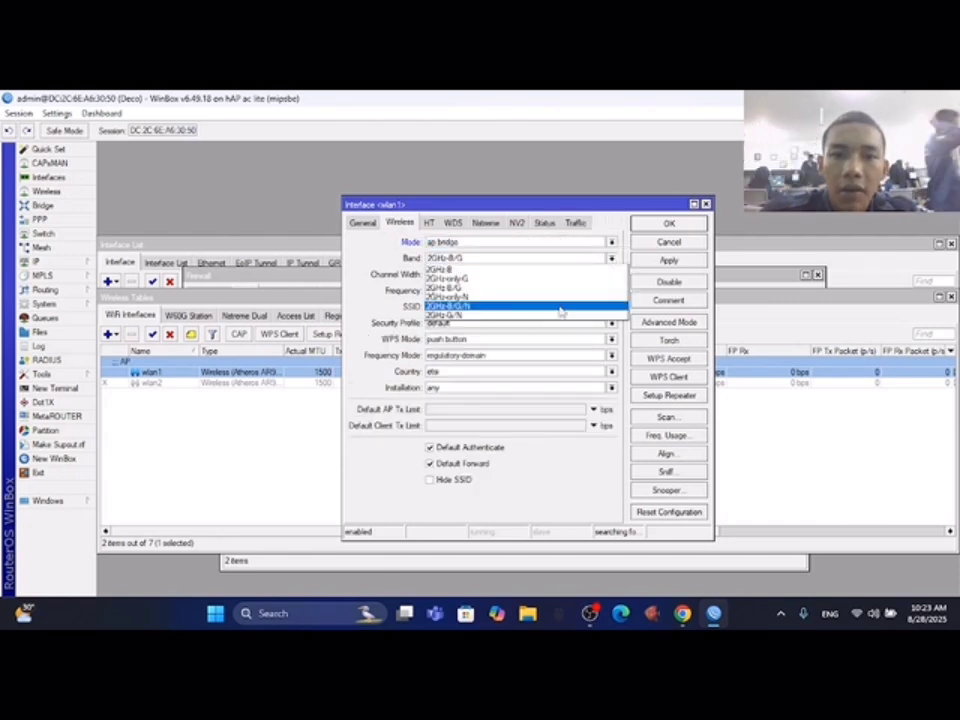
pyautogui.click(563, 305)
# Set the SSID of wlan1 to deco.net, select another frequency and save the interface settings
pyautogui.click(558, 305)
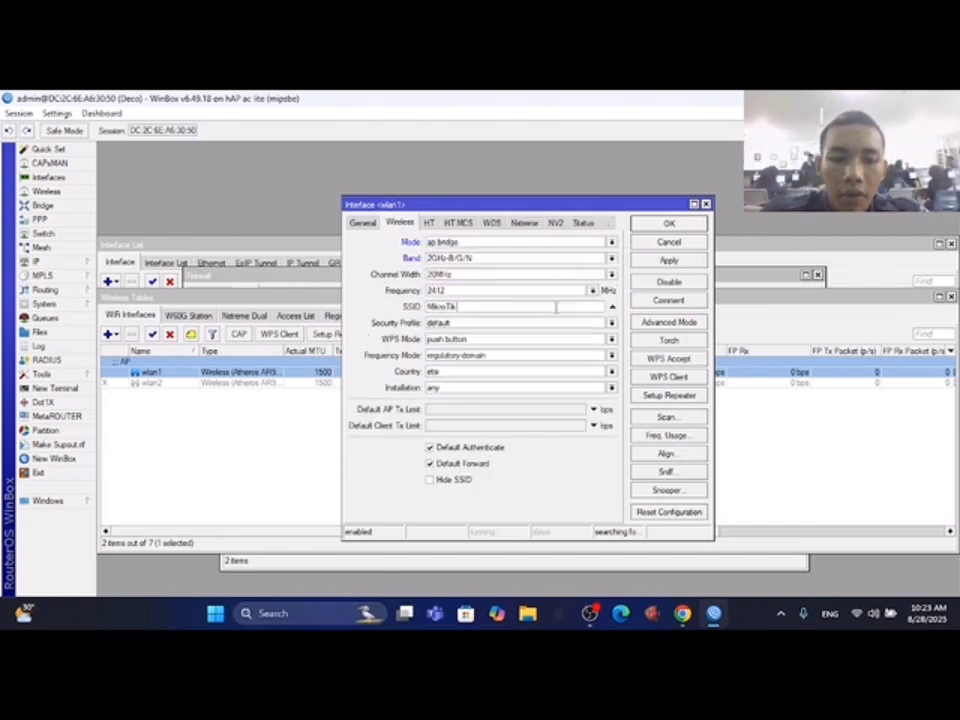
pyautogui.doubleClick(557, 306)
pyautogui.write('deco net')
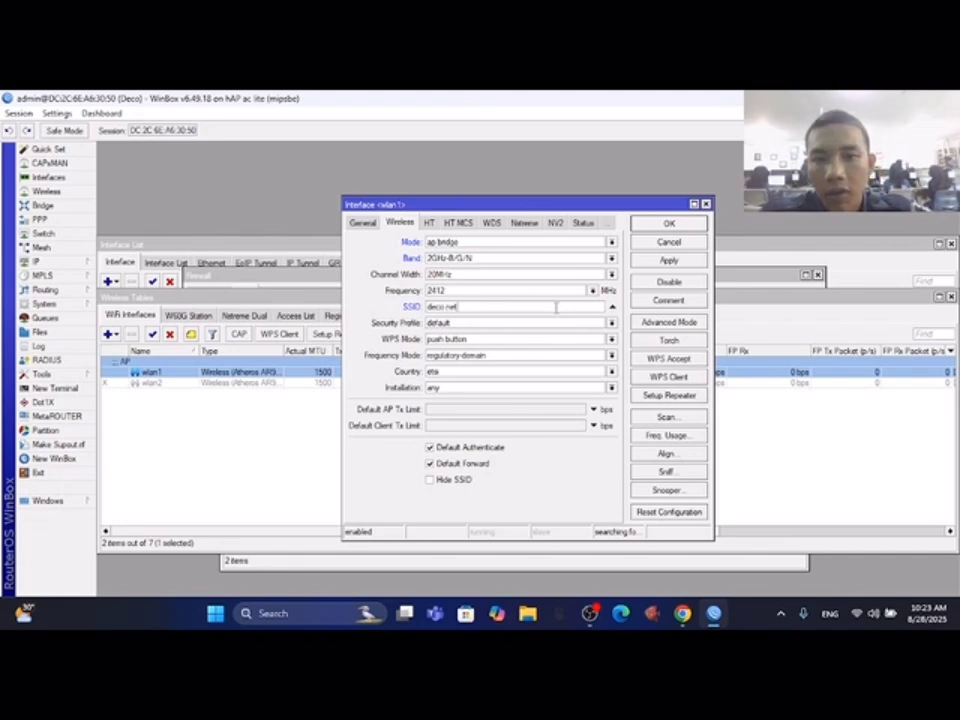
pyautogui.click(510, 289)
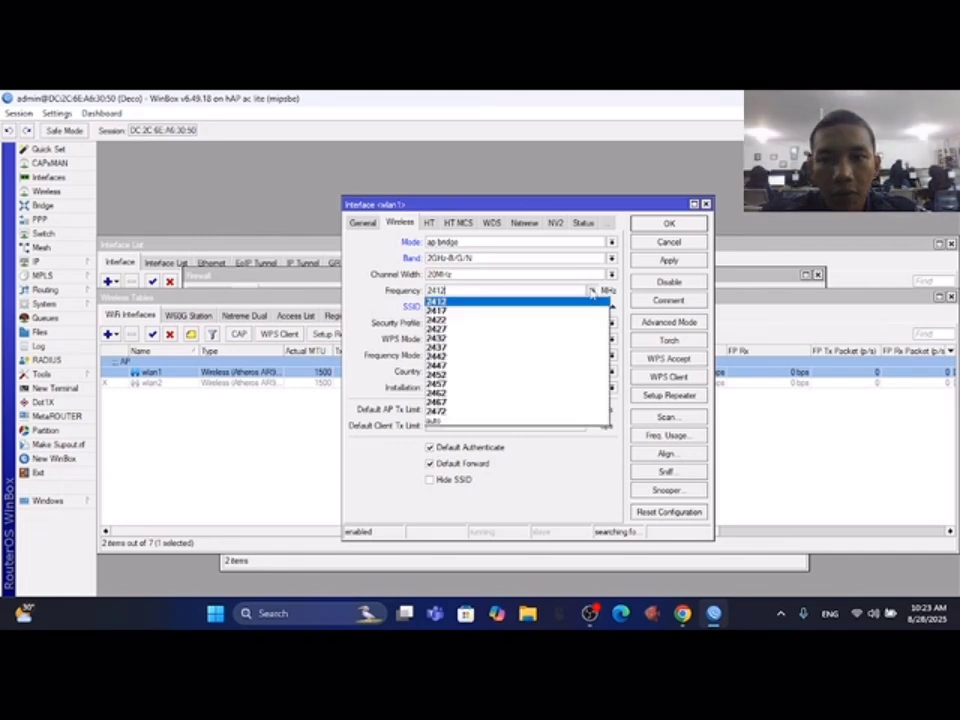
pyautogui.click(508, 406)
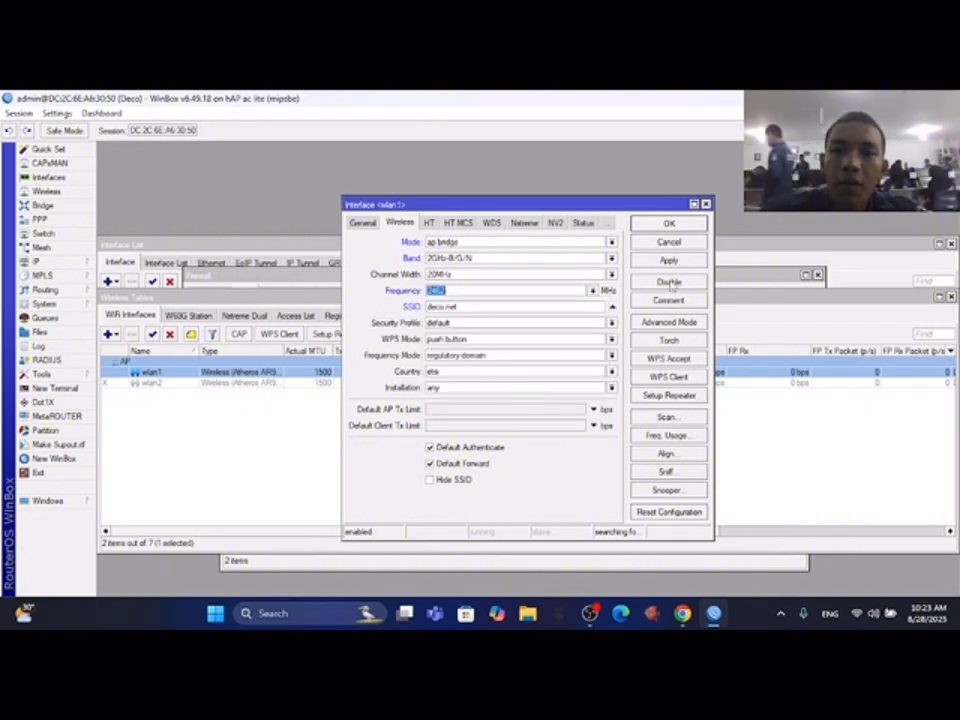
pyautogui.click(670, 223)
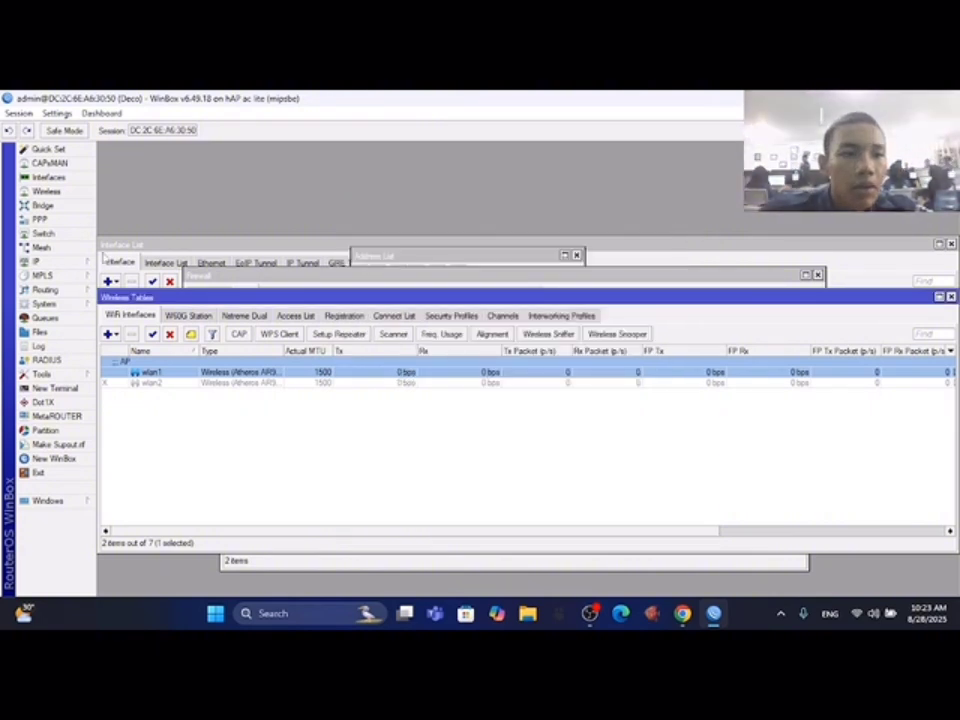
# Add a simple queue with an interface selected as its target, save it and close the queue list
pyautogui.click(44, 317)
pyautogui.click(322, 282)
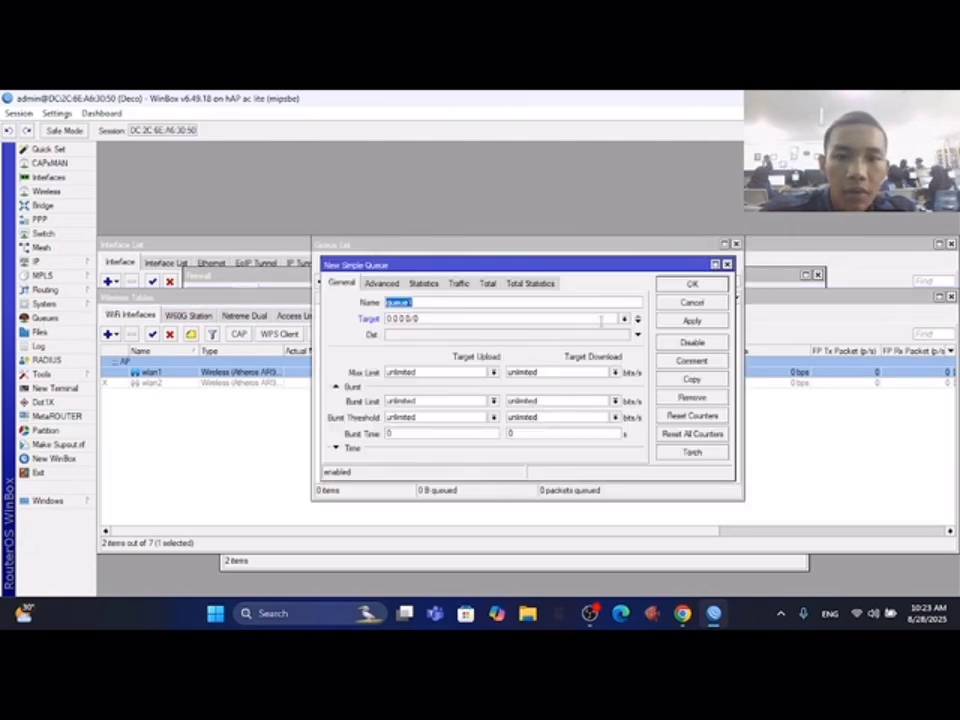
pyautogui.click(624, 318)
pyautogui.click(579, 375)
pyautogui.click(692, 320)
pyautogui.click(692, 283)
pyautogui.click(736, 244)
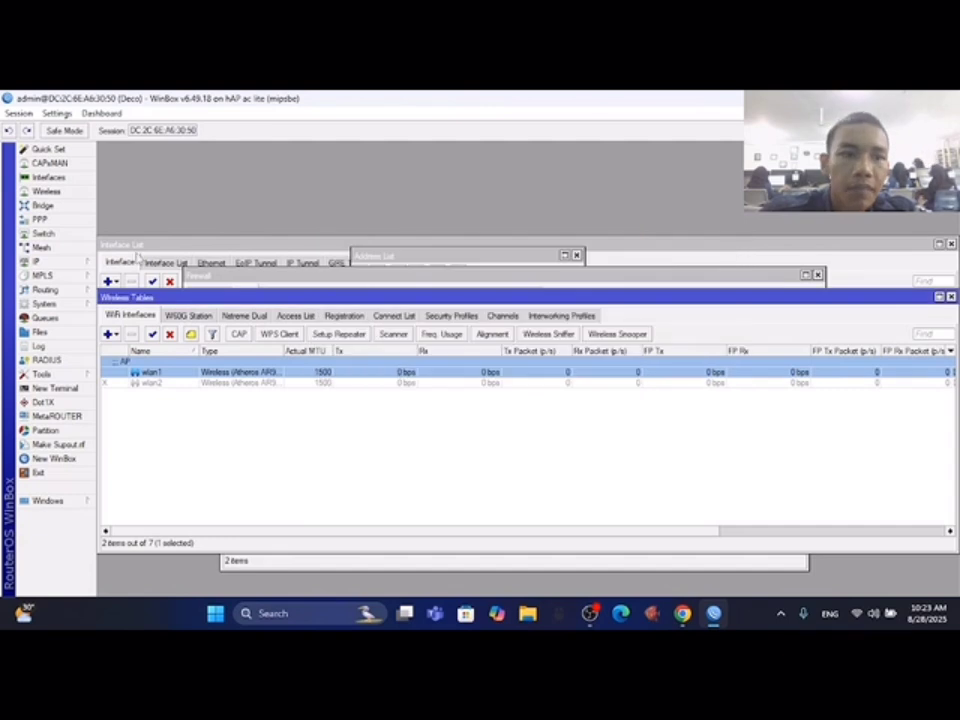
# Create a firewall Layer7 protocol entry named linux.org with the regexp ^.+(linux.org).*$
pyautogui.click(36, 261)
pyautogui.click(118, 349)
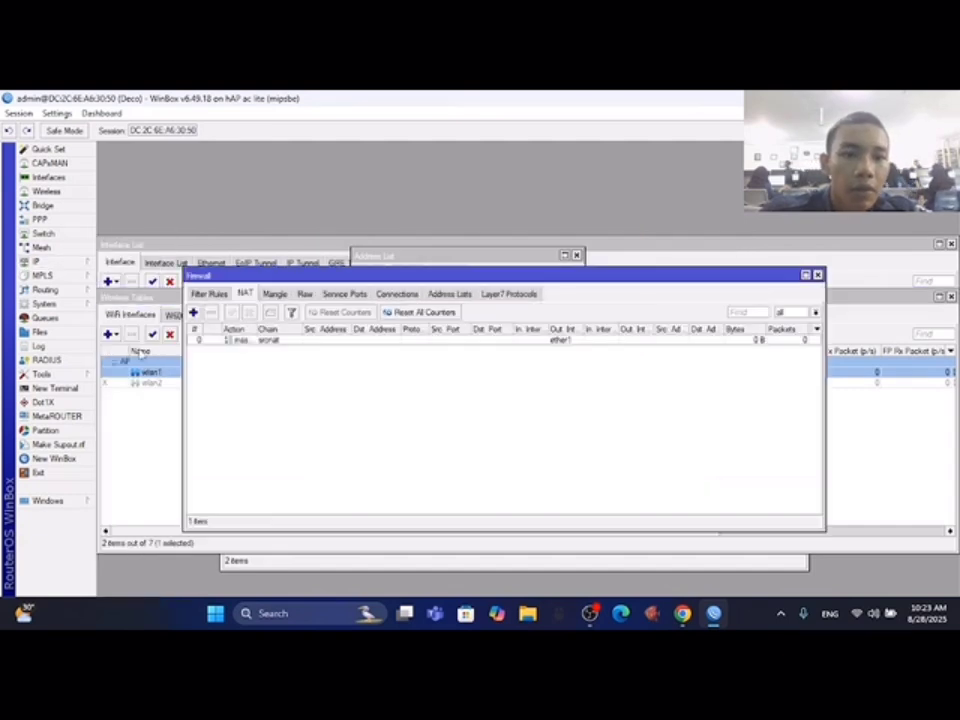
pyautogui.click(508, 293)
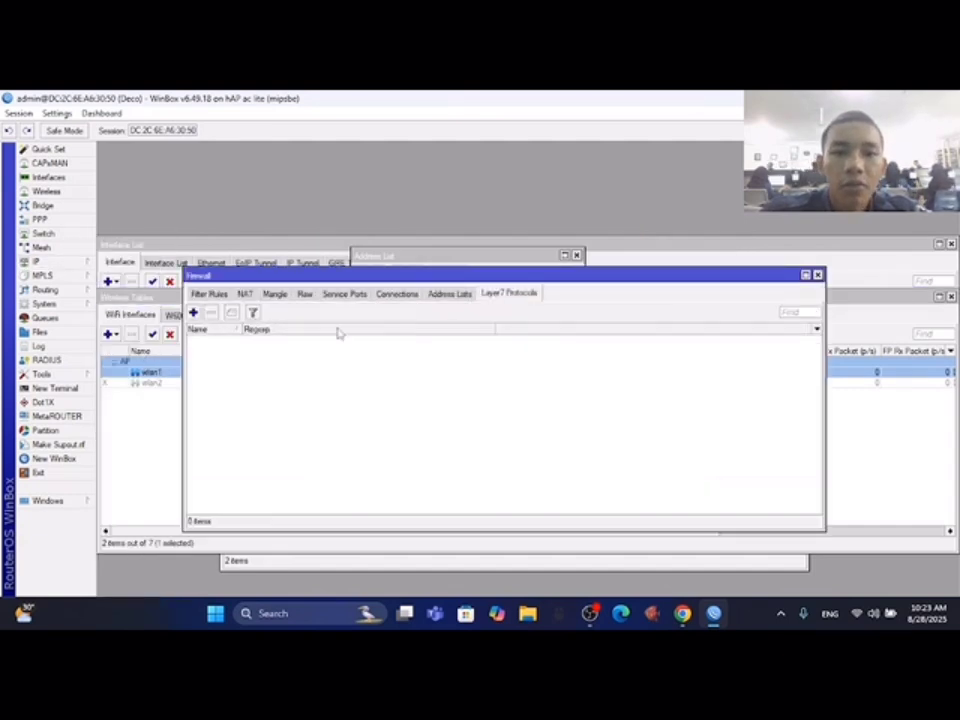
pyautogui.click(194, 313)
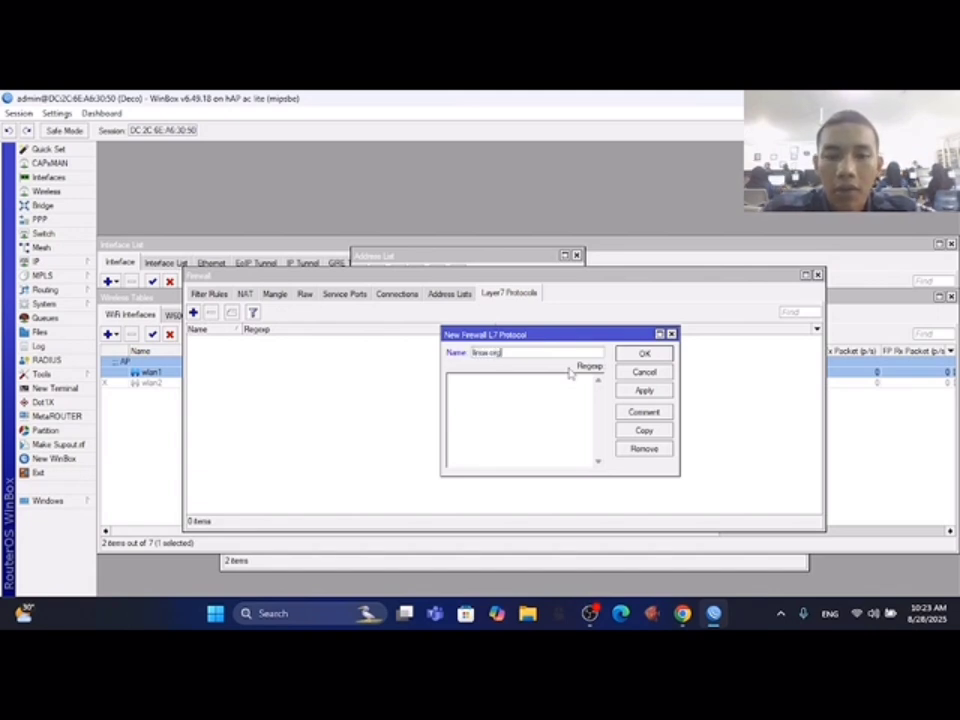
pyautogui.click(560, 401)
pyautogui.write('^.+(linux.org).*$')
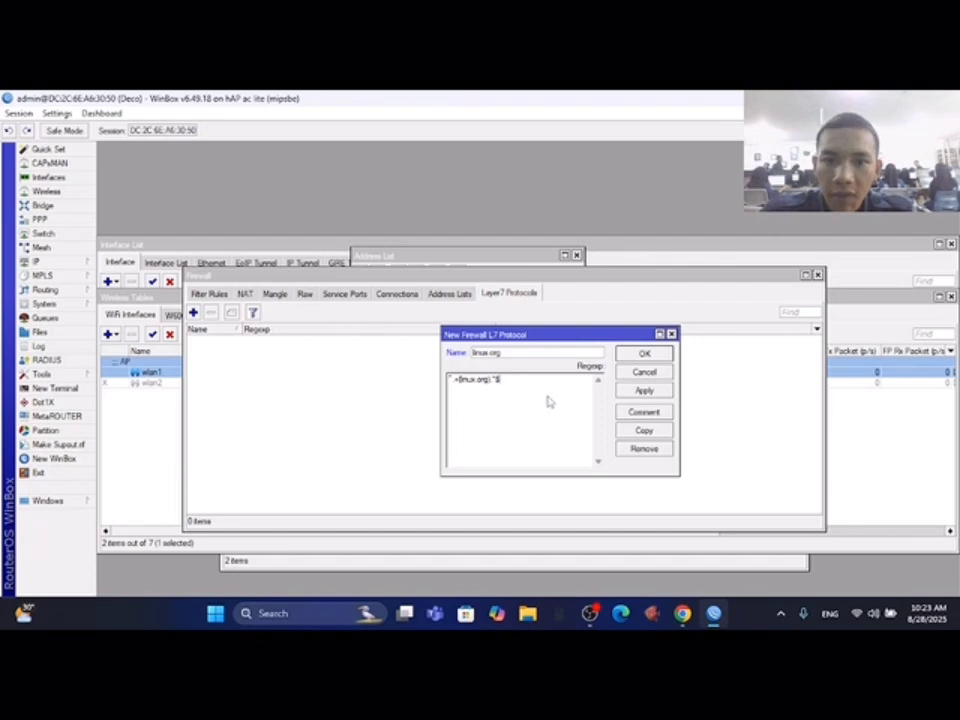
# Add the comment BLOK LINUX.ORG to the linux.org Layer7 protocol and save the entry
pyautogui.click(643, 411)
pyautogui.write('BLOK LINUX.ORG')
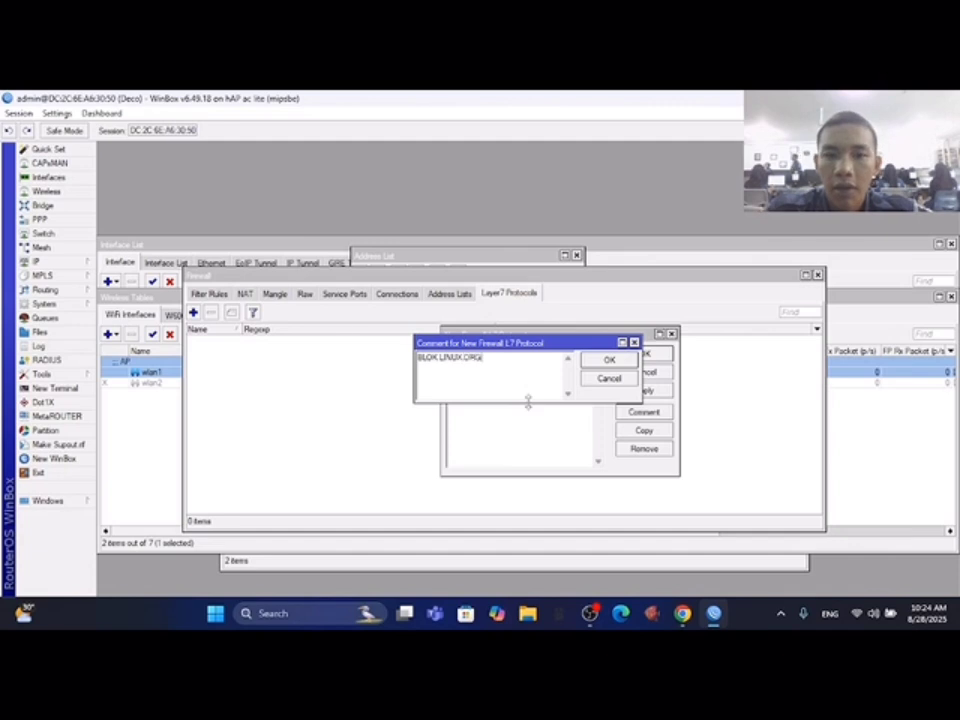
pyautogui.click(612, 359)
pyautogui.click(638, 409)
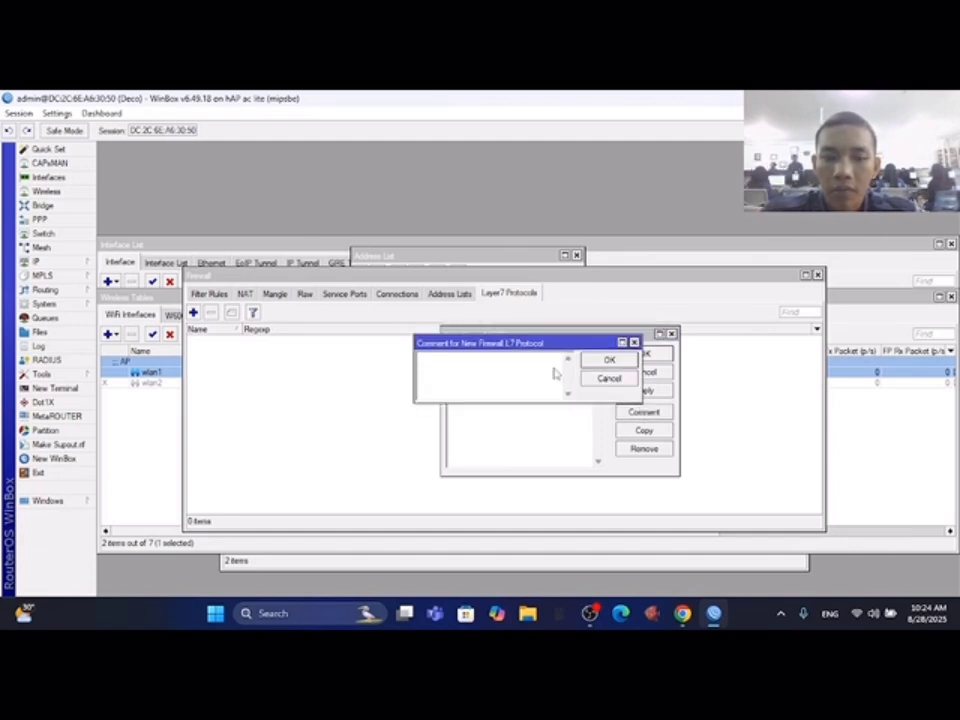
pyautogui.write('BLOK LINUX.ORG')
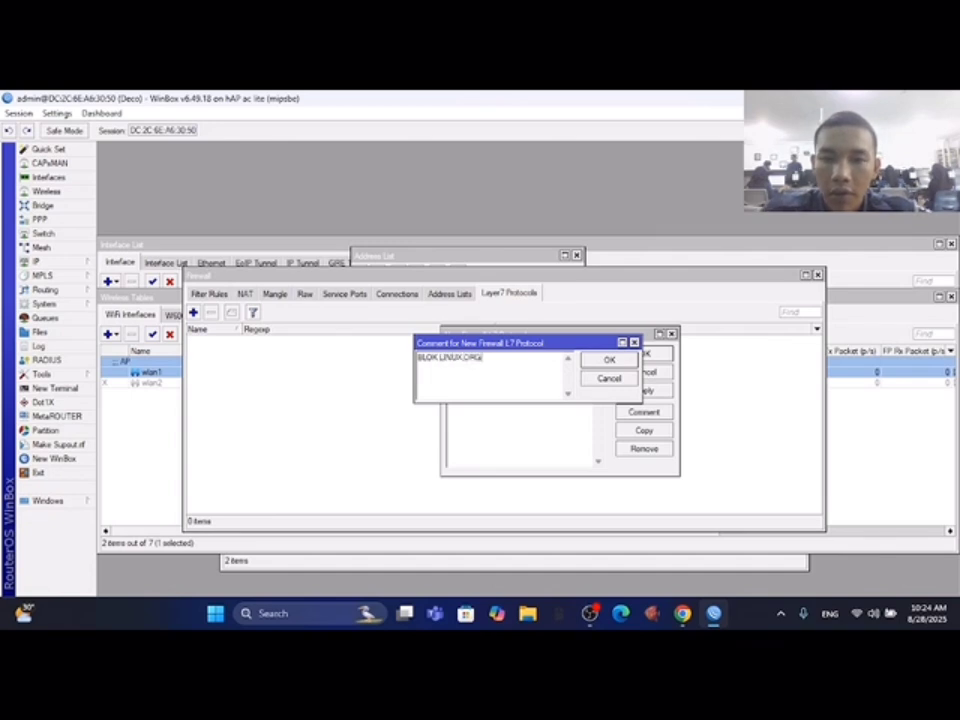
pyautogui.click(609, 359)
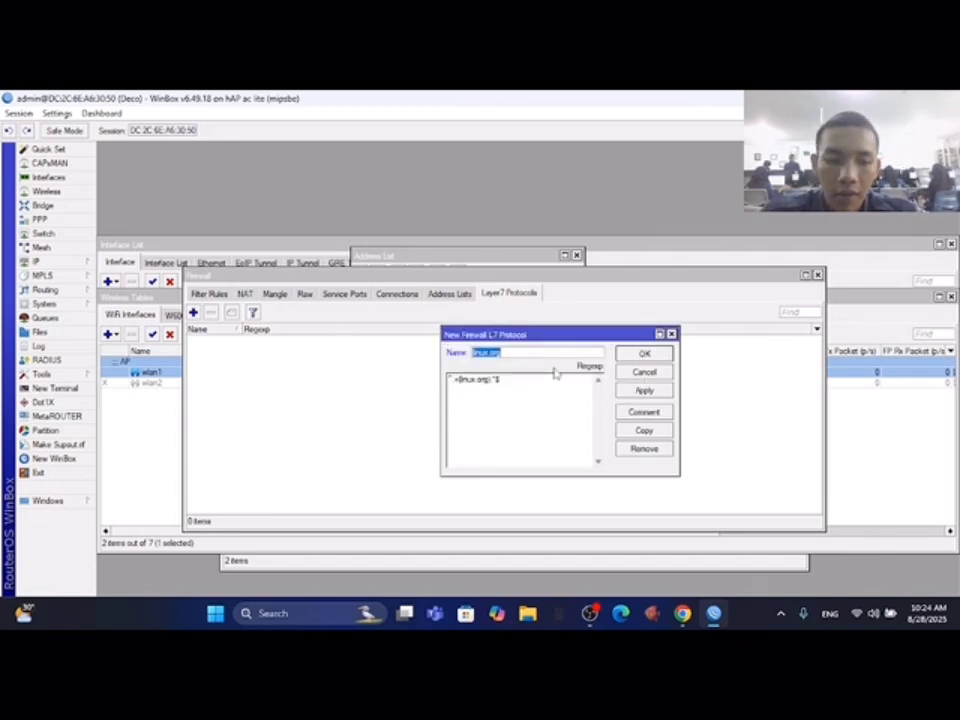
pyautogui.click(656, 392)
pyautogui.click(656, 356)
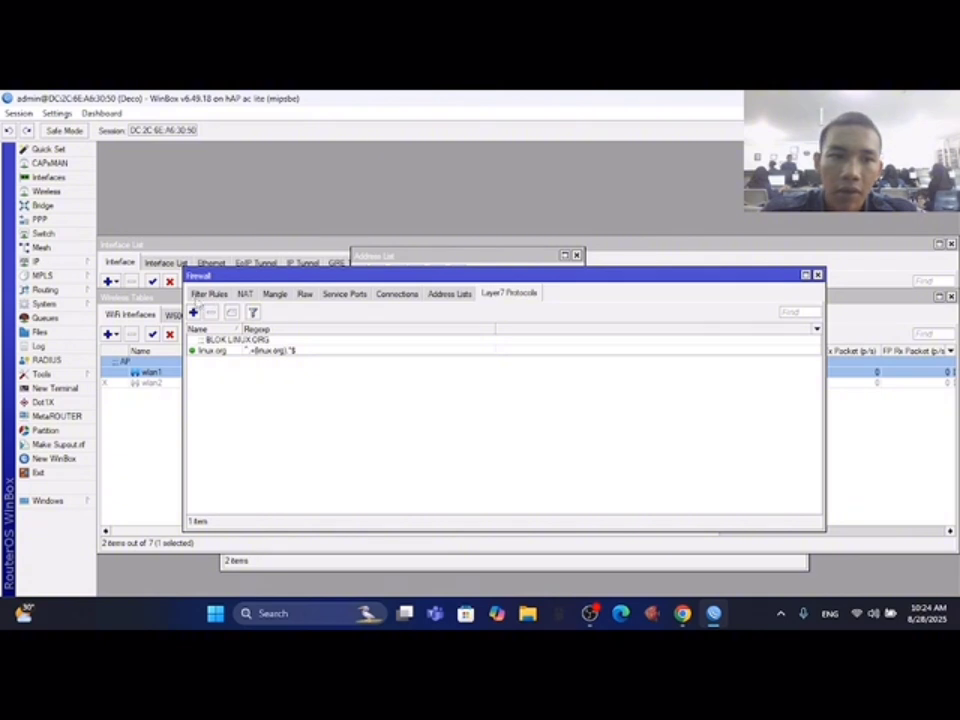
# Start a forward-chain firewall filter rule with in-interface ether2 and Layer7 protocol linux.org
pyautogui.click(200, 296)
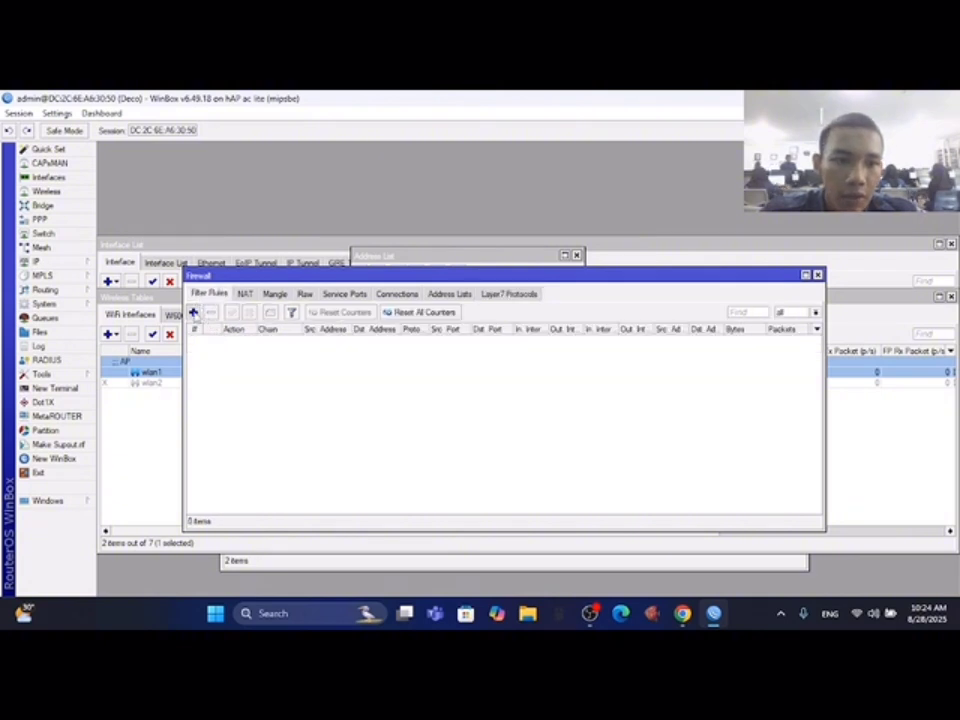
pyautogui.click(194, 313)
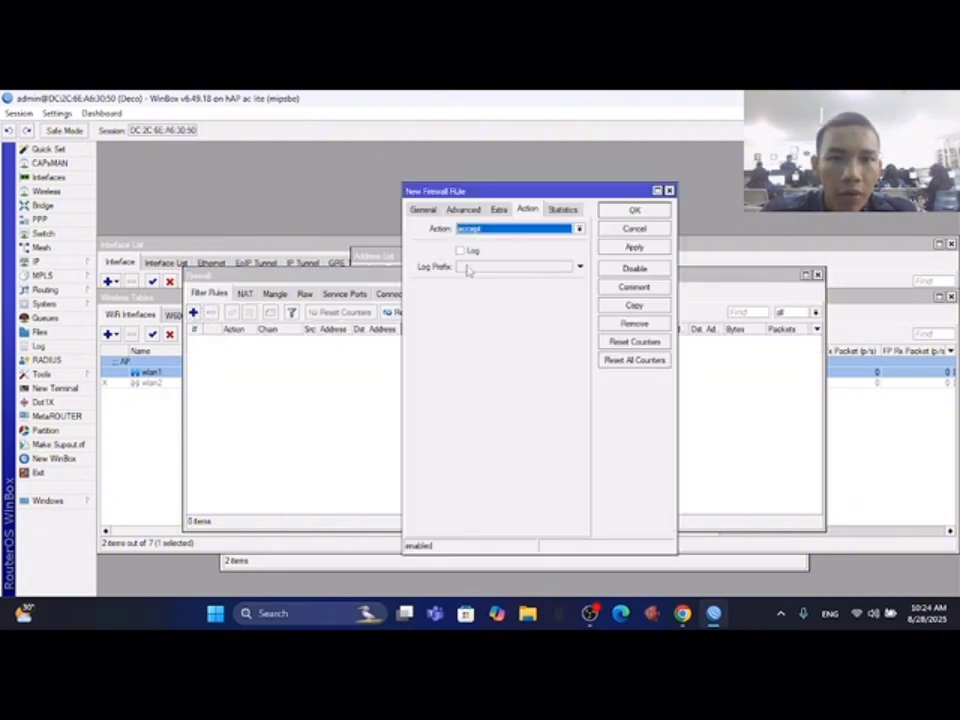
pyautogui.click(418, 212)
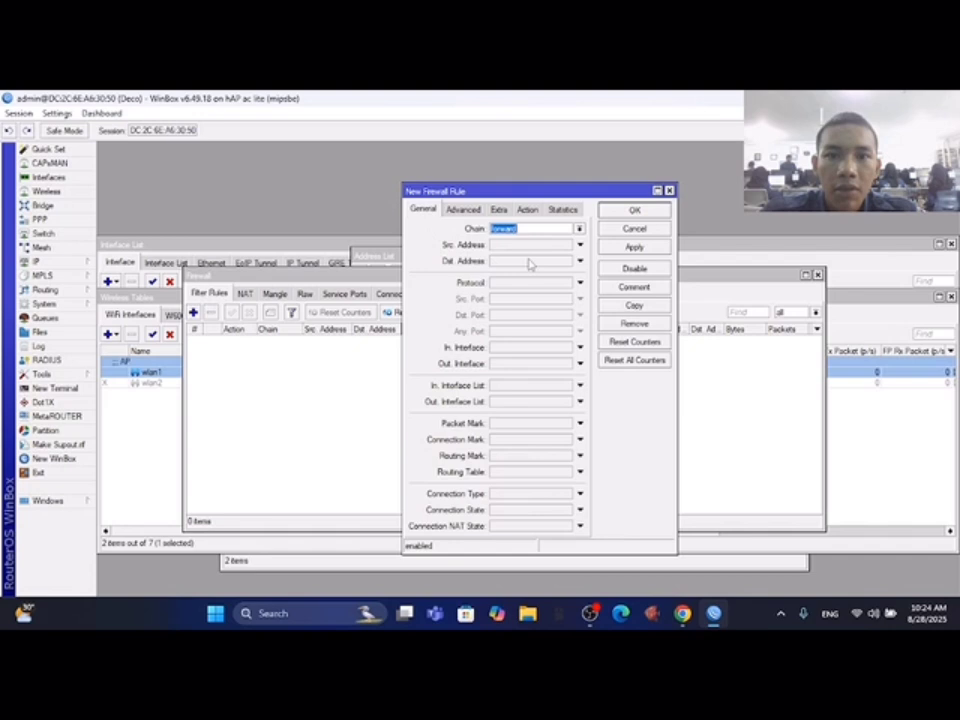
pyautogui.click(580, 348)
pyautogui.click(565, 347)
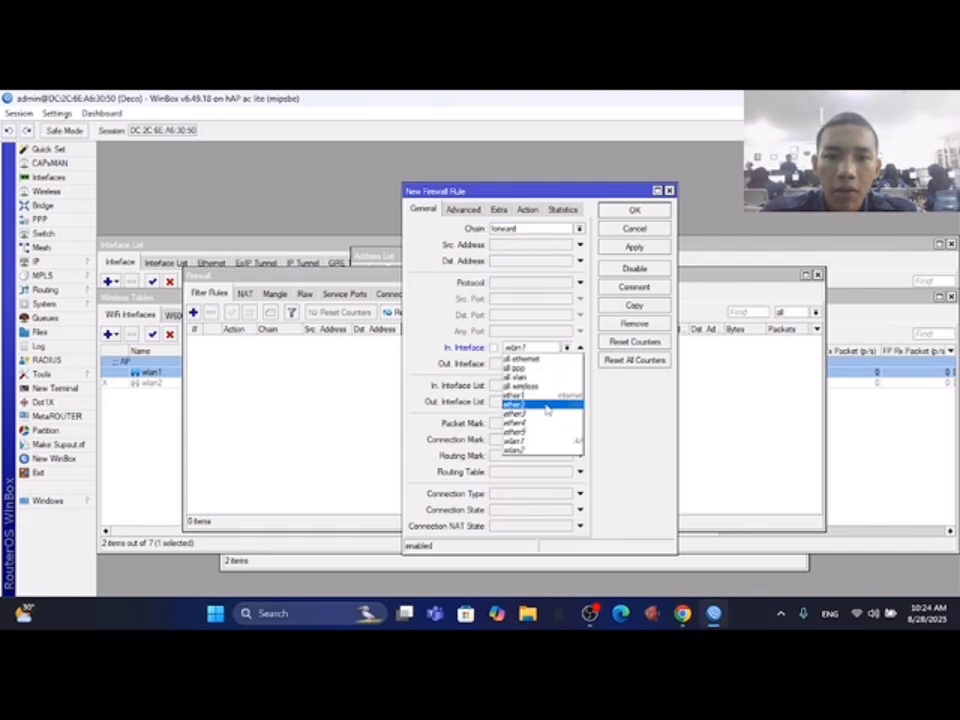
pyautogui.click(551, 405)
pyautogui.click(468, 210)
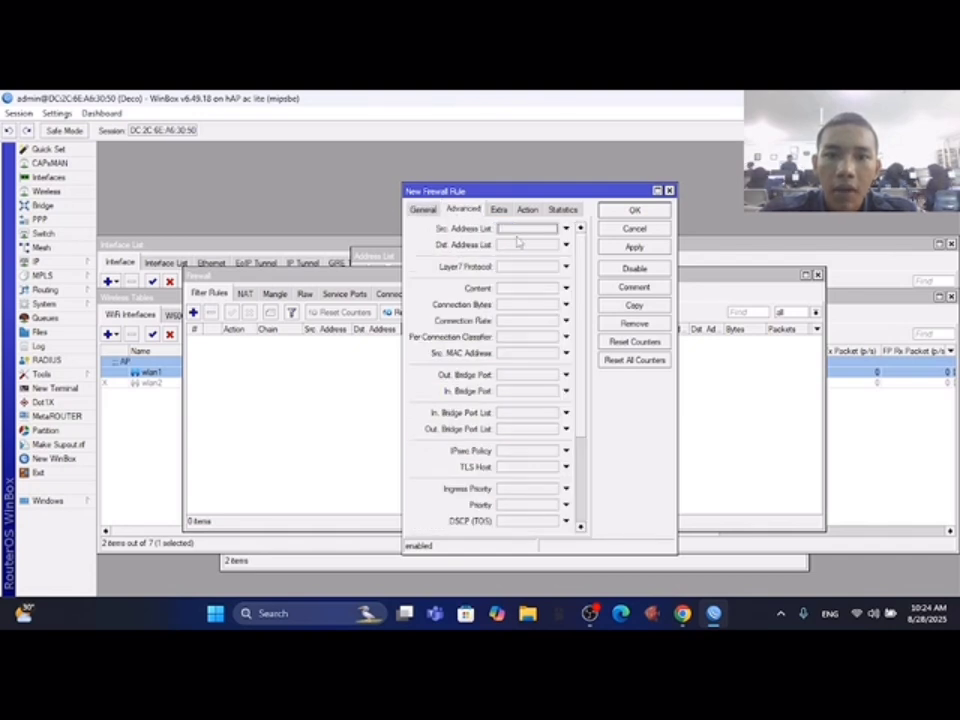
pyautogui.click(565, 266)
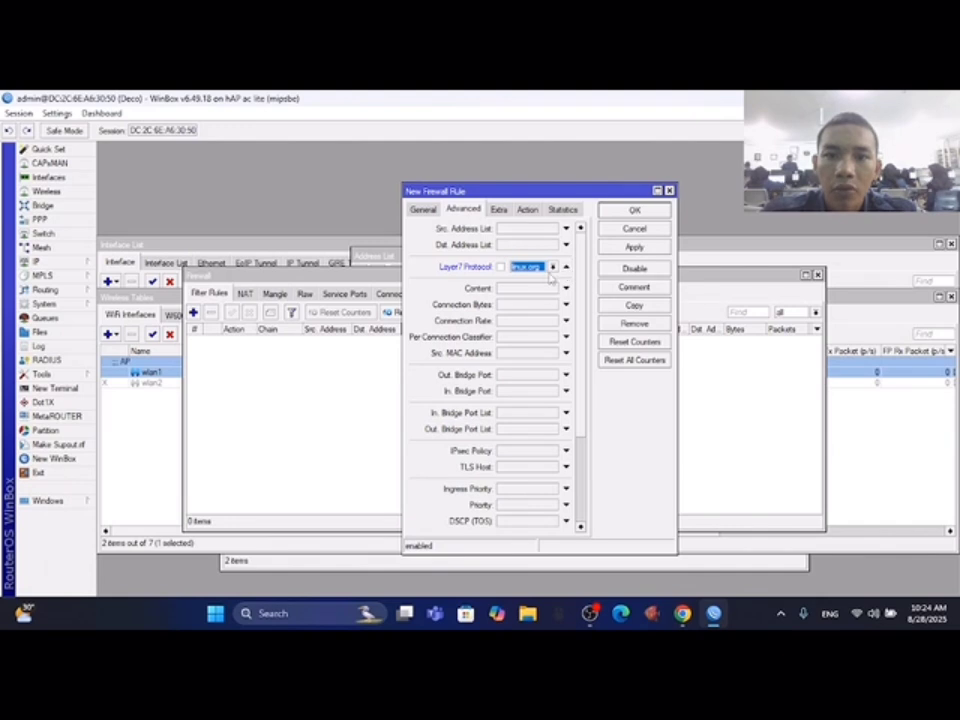
# Set the rule's action to drop, add the comment BLOK LINUX.ORG and save the rule
pyautogui.click(550, 232)
pyautogui.click(545, 268)
pyautogui.click(635, 288)
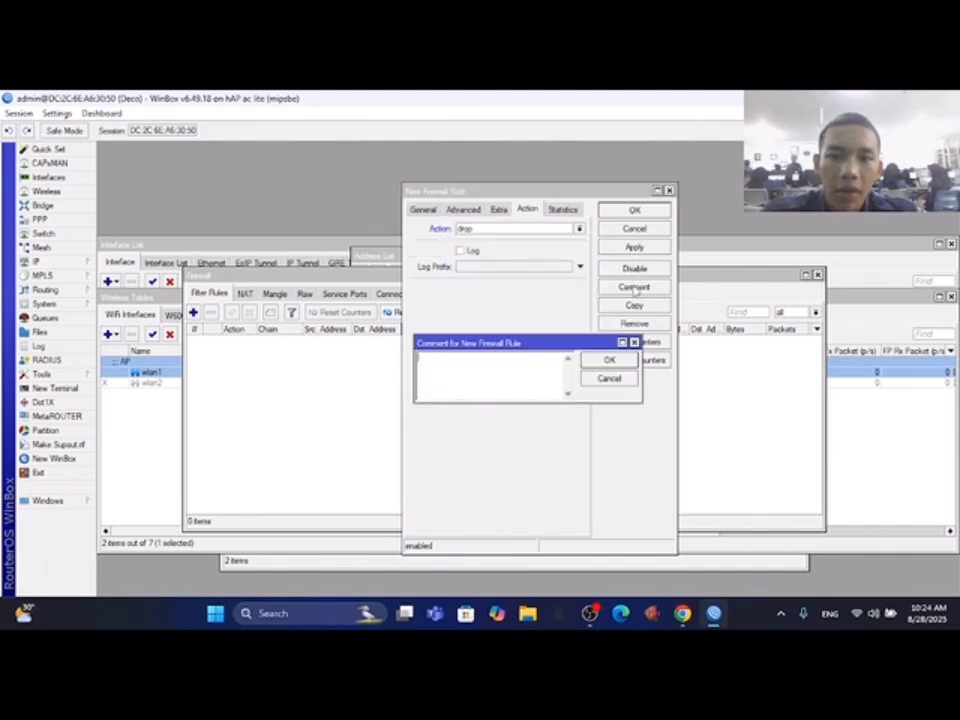
pyautogui.write('BLOK LE')
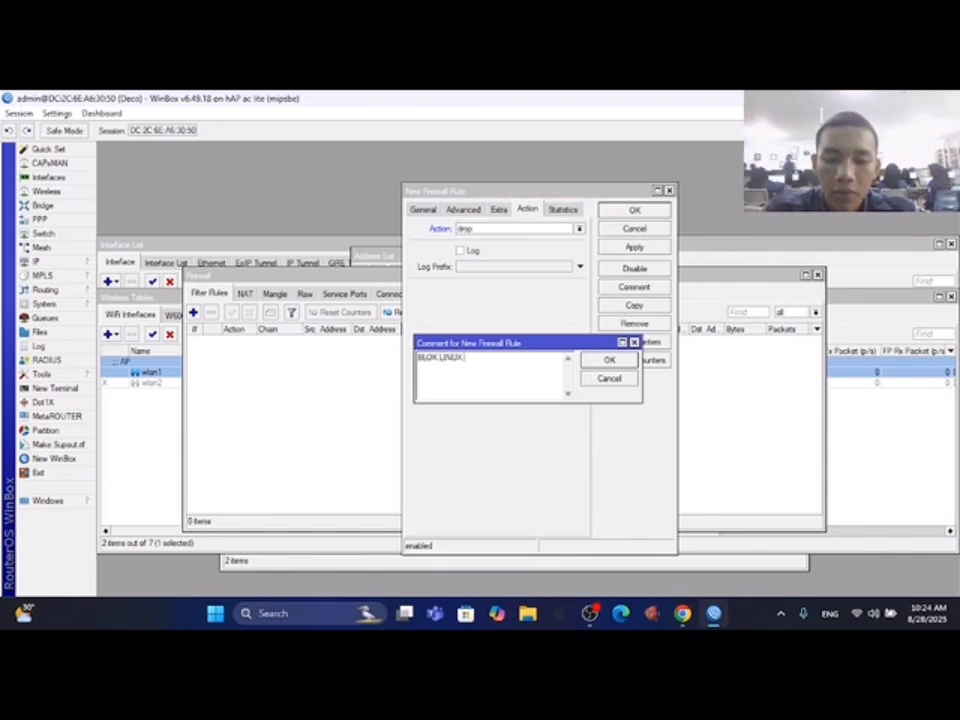
pyautogui.press('Return')
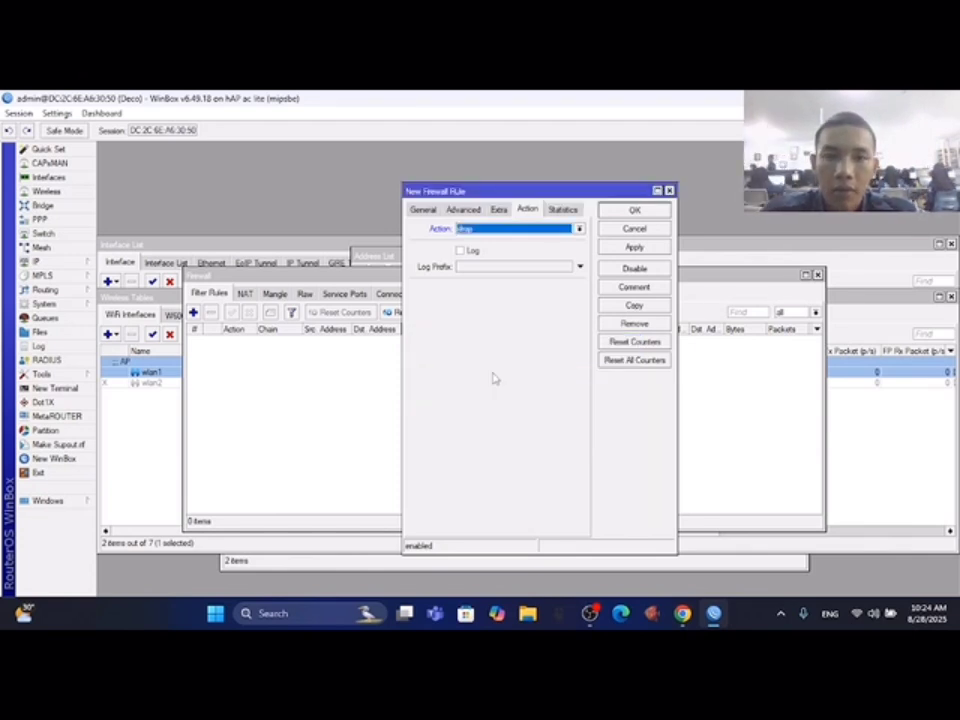
pyautogui.click(635, 249)
pyautogui.click(640, 212)
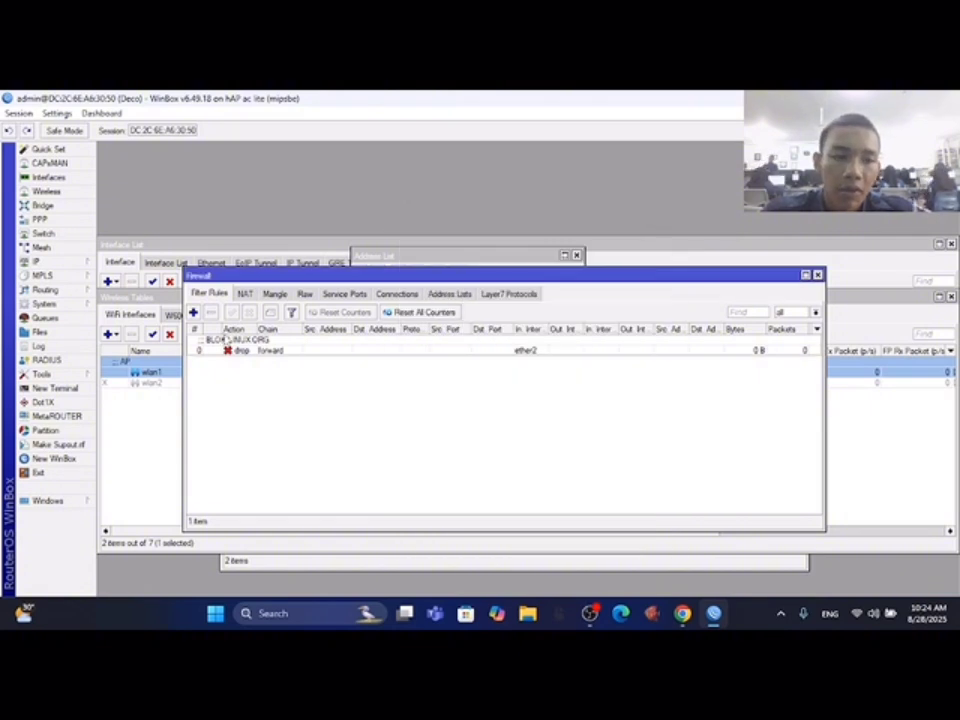
# Start another forward-chain filter rule with in-interface ether2 and content polibatam.ac.id
pyautogui.click(193, 312)
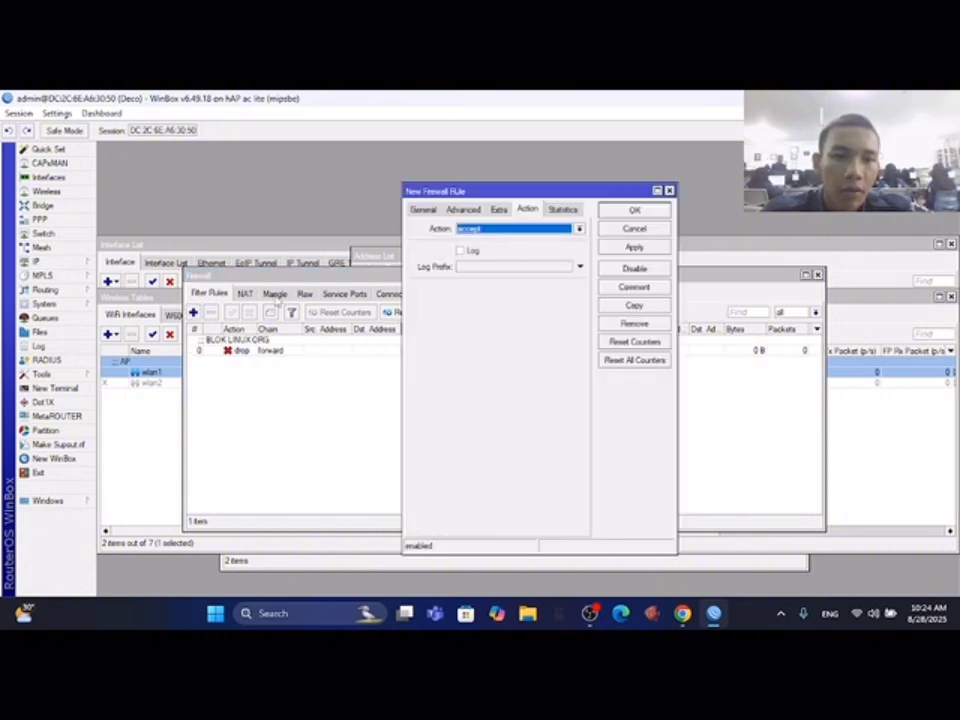
pyautogui.click(423, 210)
pyautogui.click(578, 349)
pyautogui.click(563, 347)
pyautogui.click(546, 403)
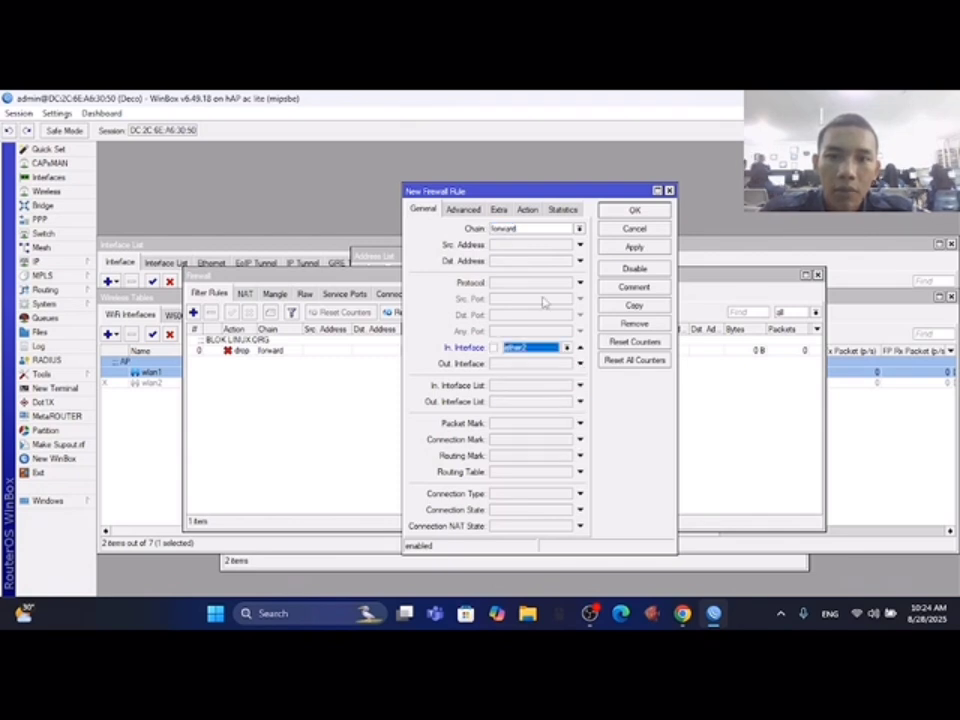
pyautogui.click(463, 211)
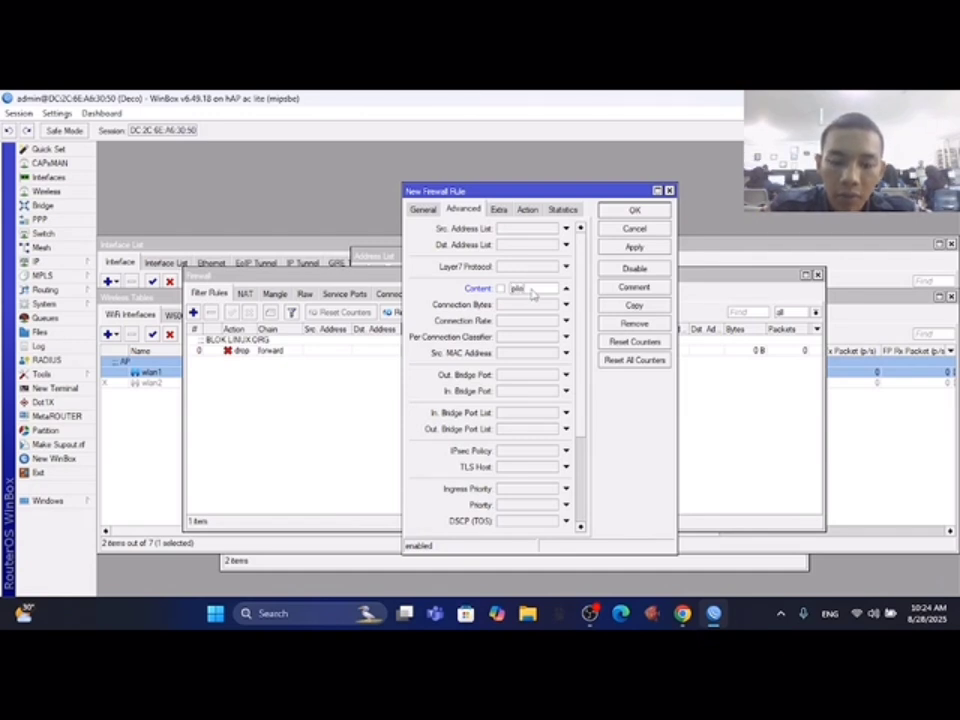
pyautogui.click(532, 291)
pyautogui.write('poli')
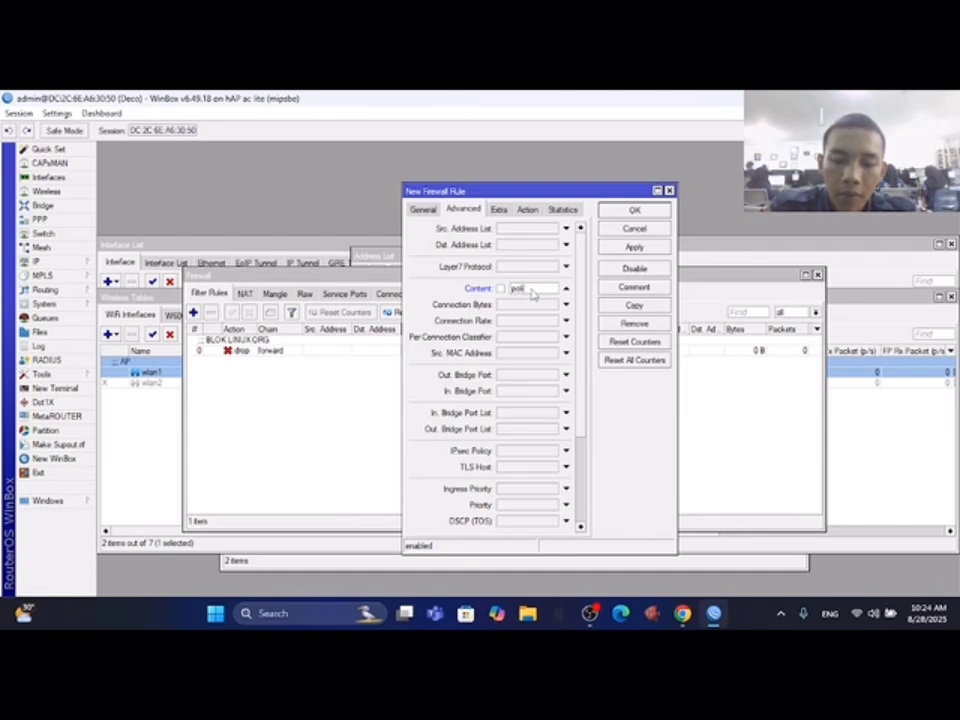
pyautogui.write('batam')
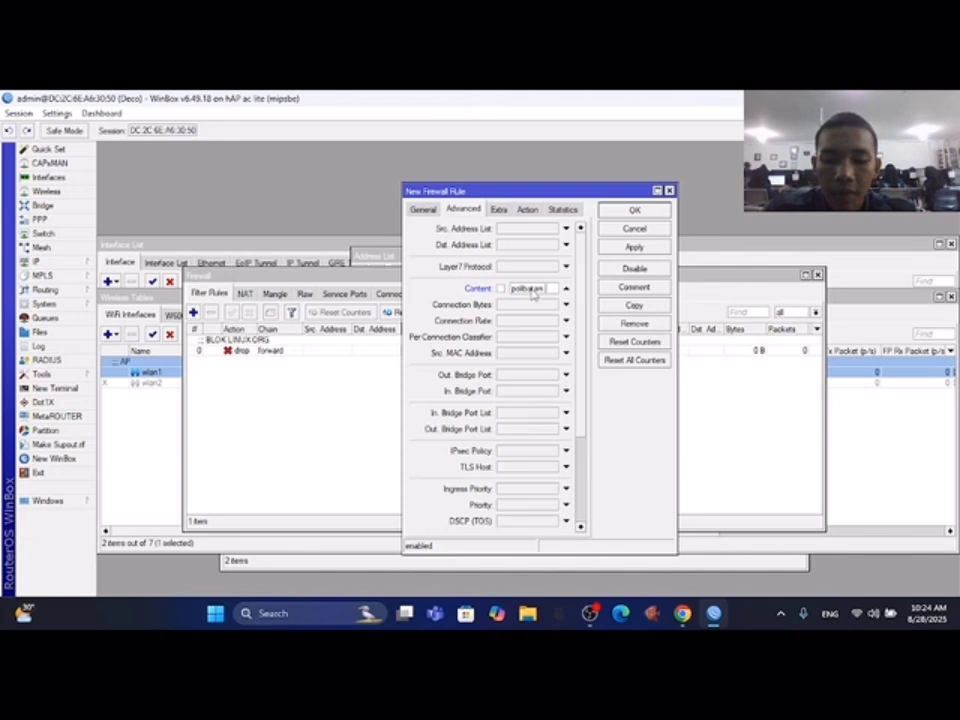
pyautogui.write('.ac.id')
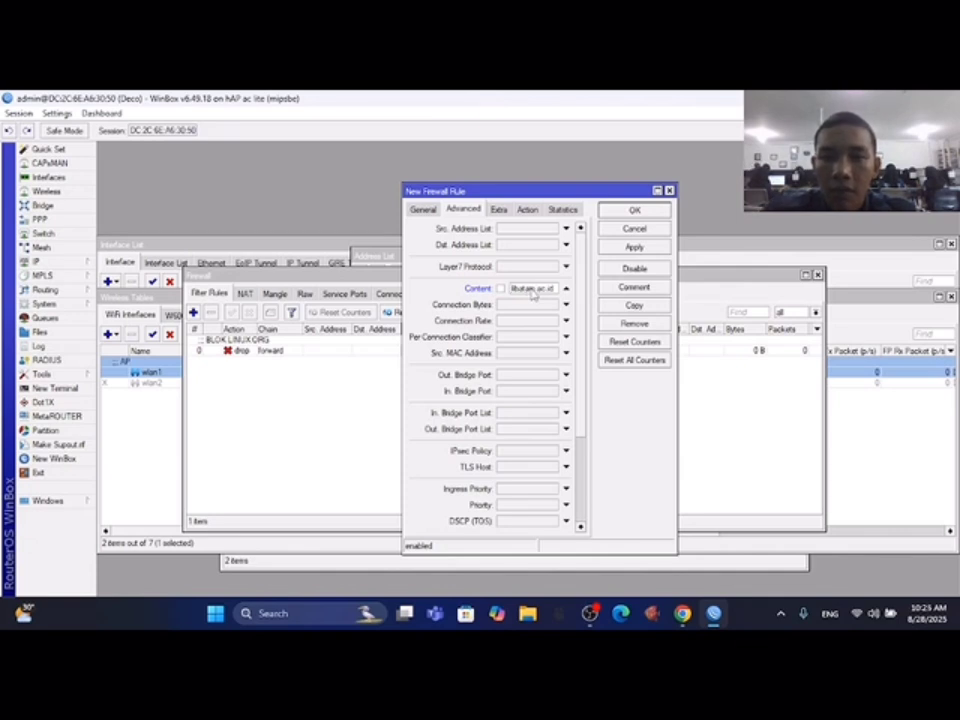
# Set the content rule's action to drop, add the comment BLOK CONTENT and save the rule
pyautogui.click(527, 209)
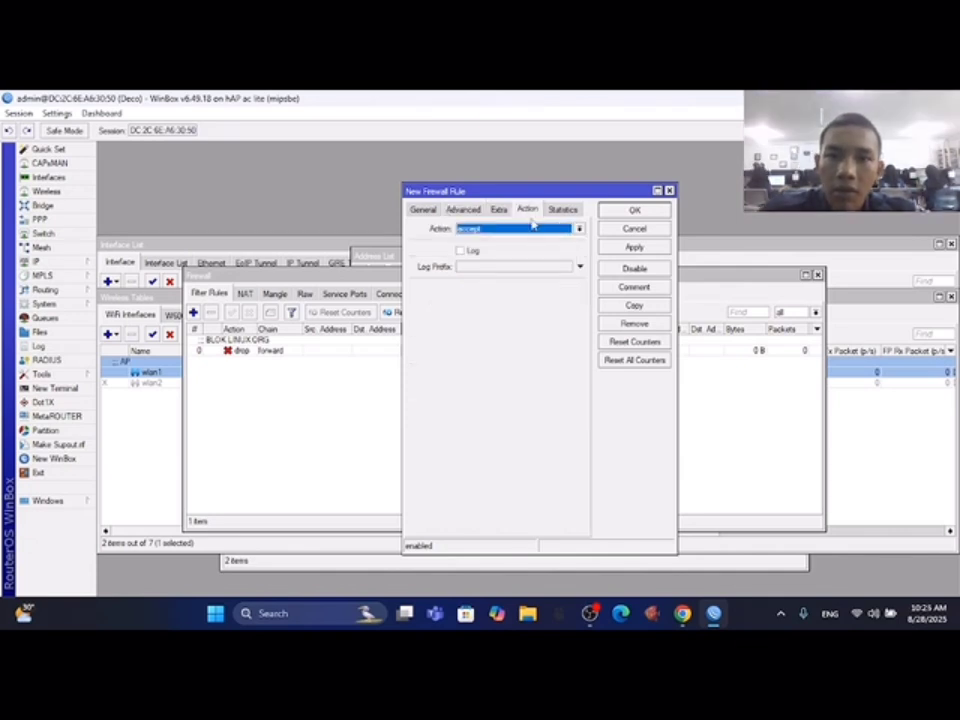
pyautogui.click(533, 227)
pyautogui.click(560, 266)
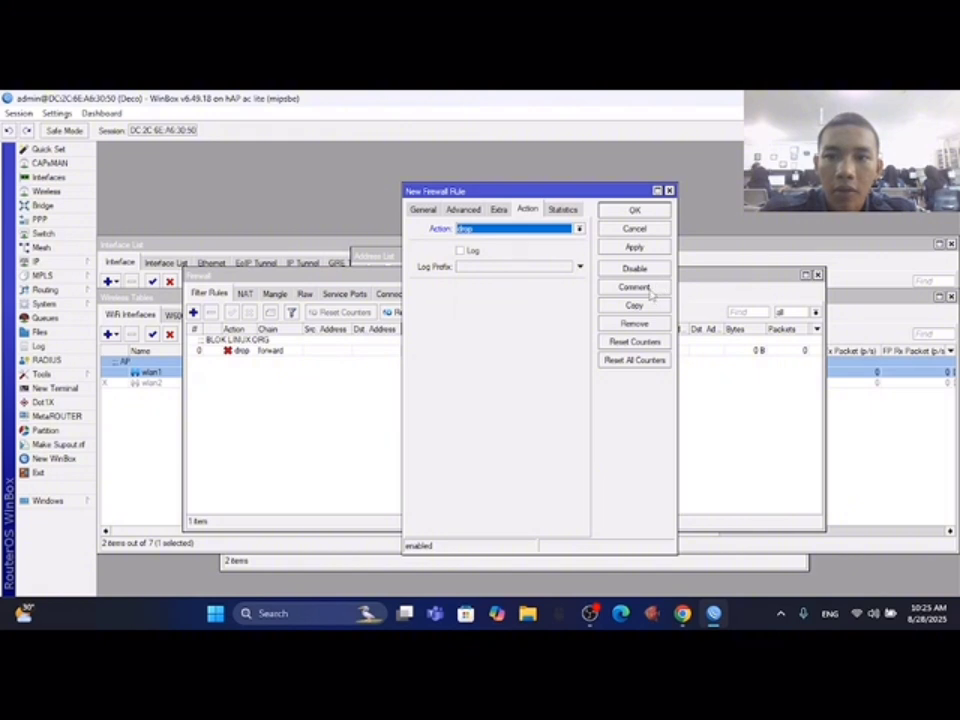
pyautogui.click(648, 289)
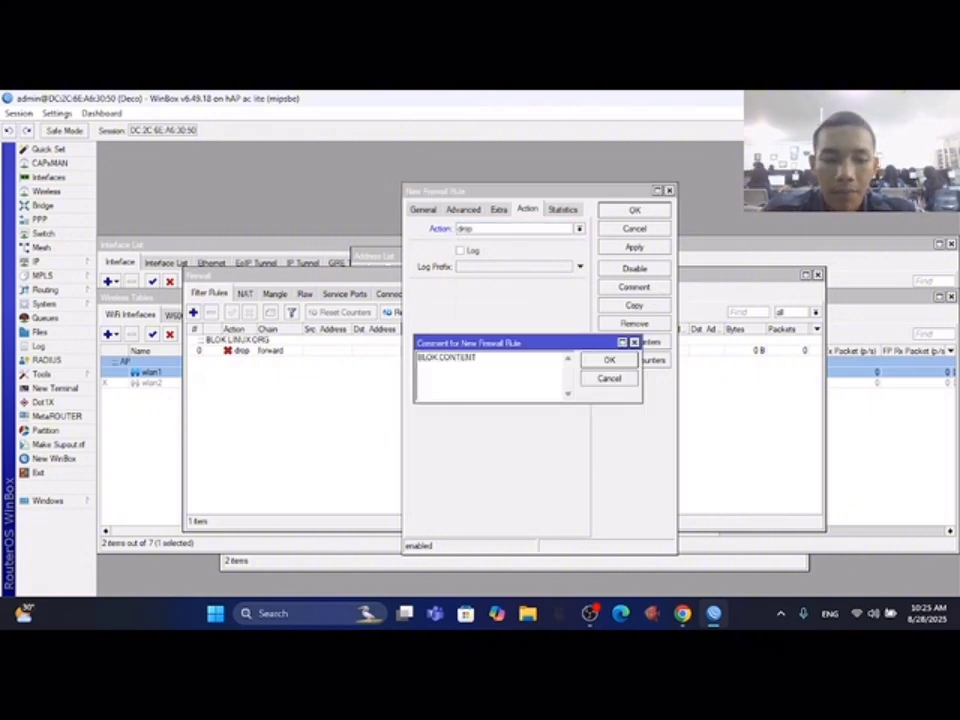
pyautogui.press('Return')
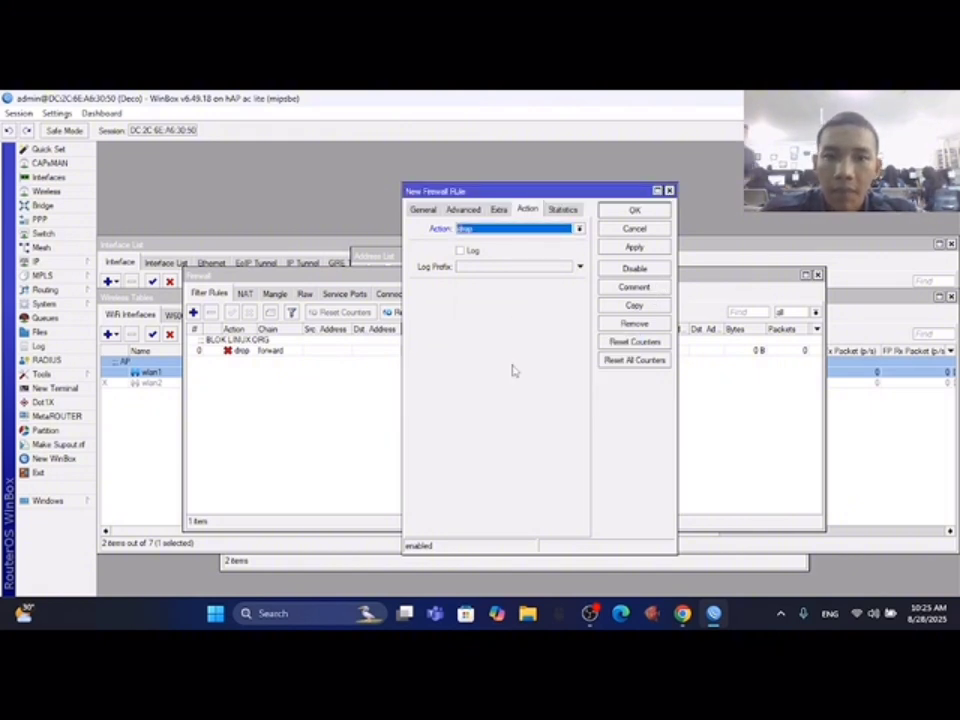
pyautogui.click(634, 246)
pyautogui.click(634, 210)
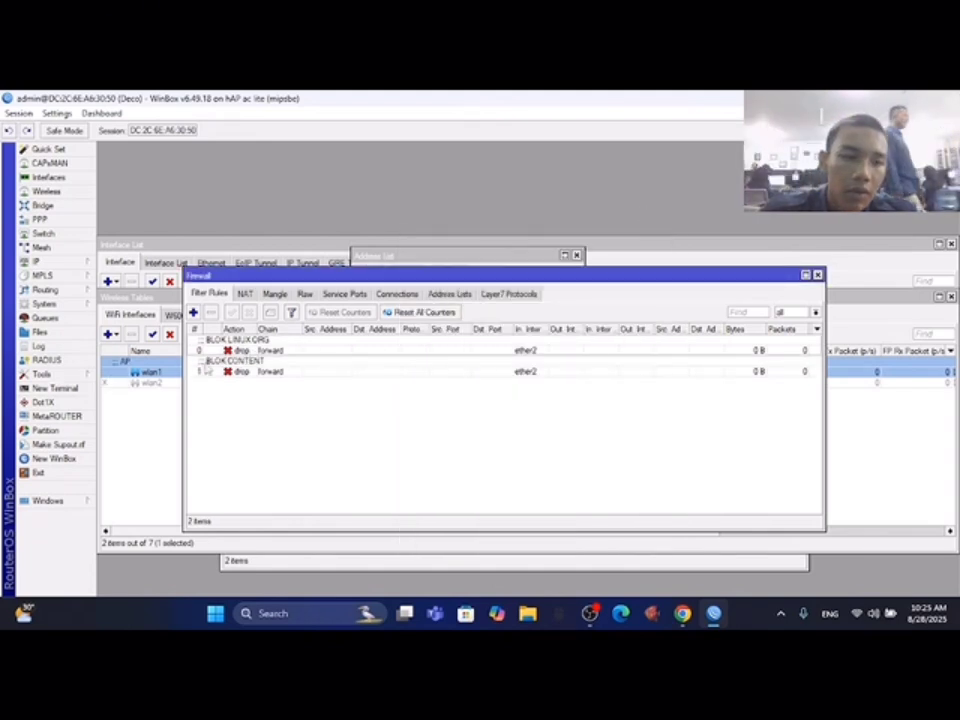
pyautogui.click(55, 388)
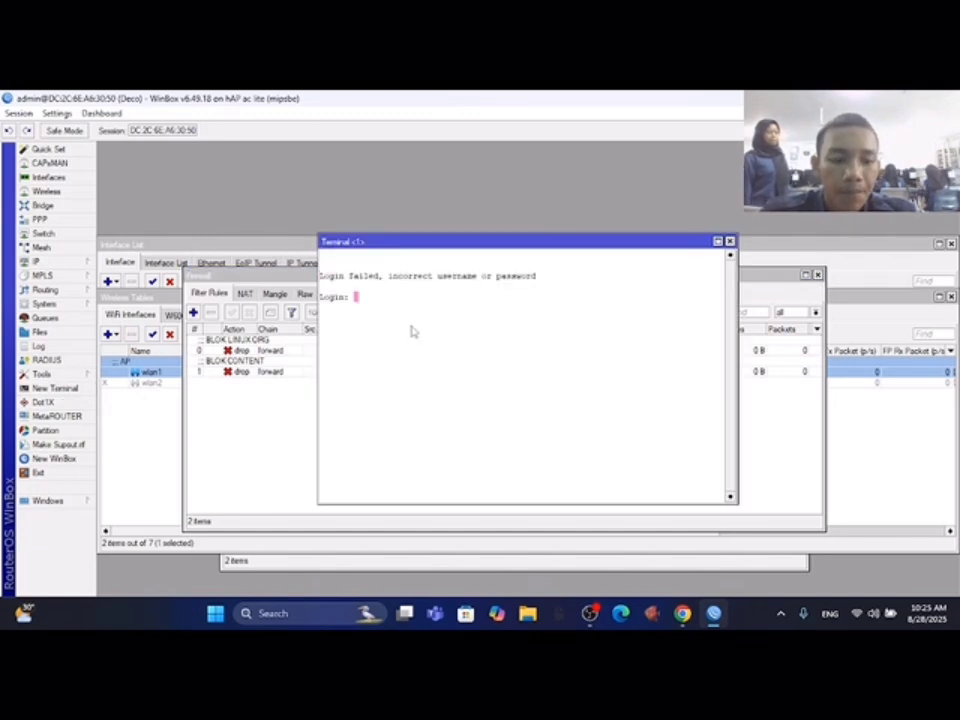
pyautogui.write('d')
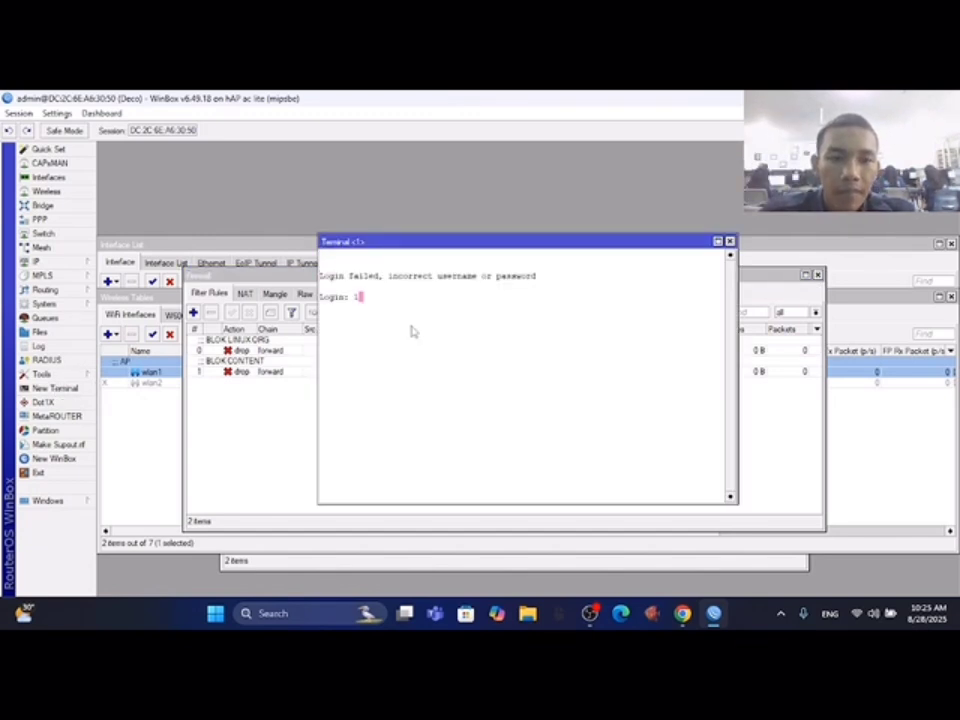
pyautogui.write('e')
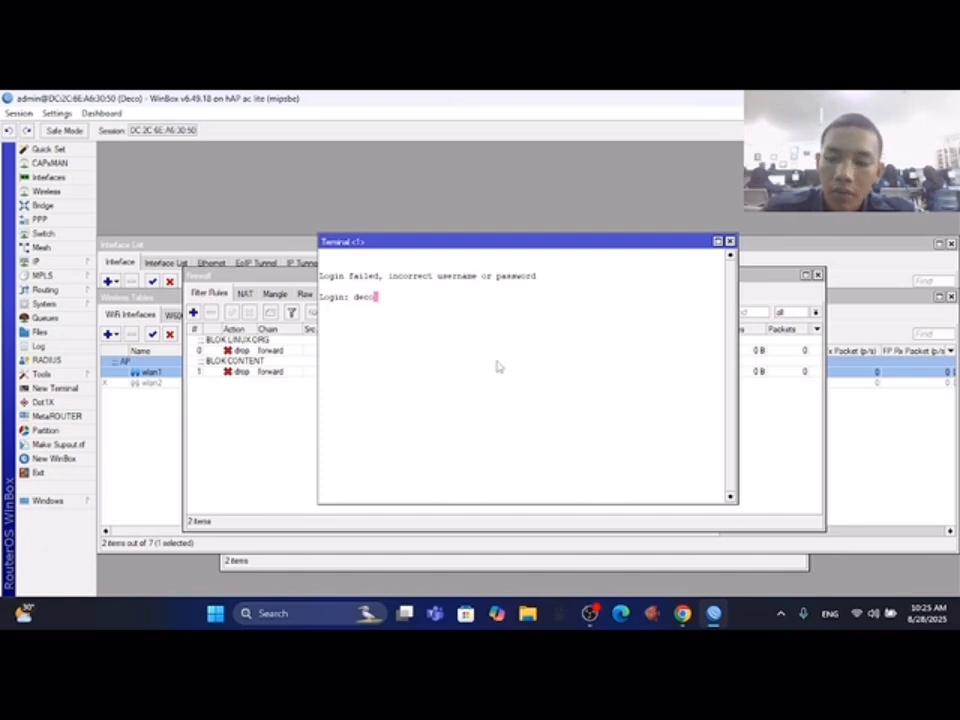
pyautogui.write('co')
pyautogui.press('Return')
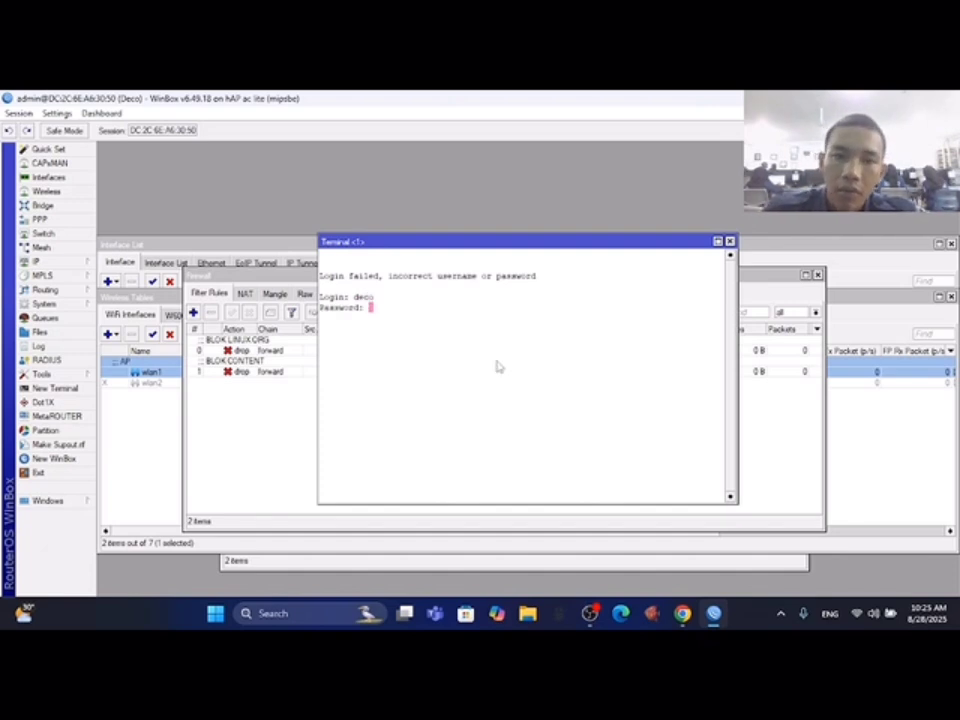
pyautogui.click(730, 242)
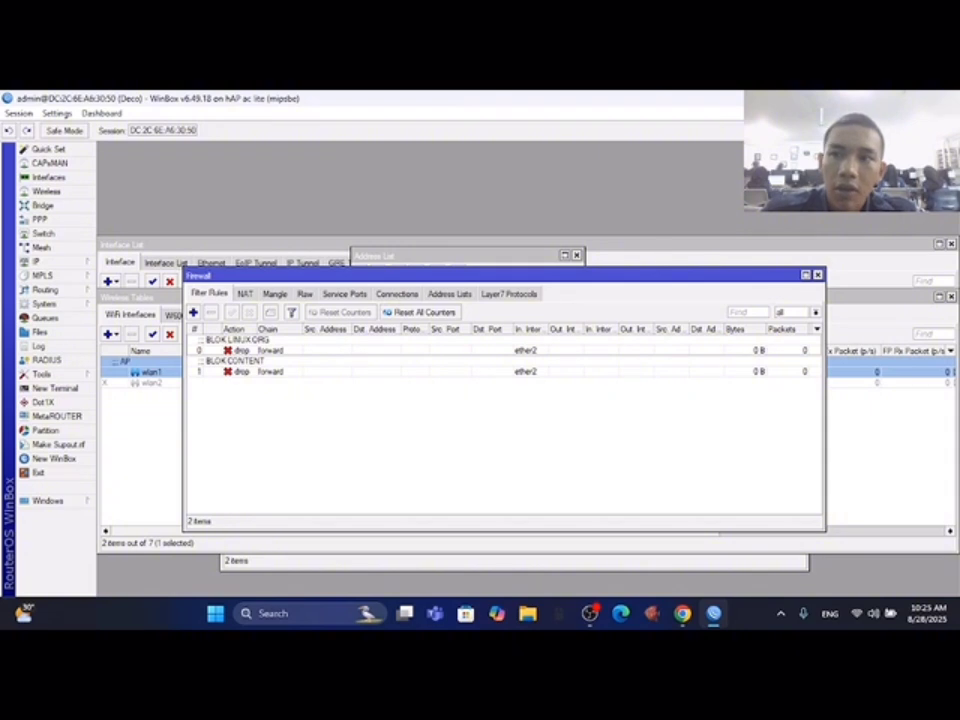
# Close the router session, relaunch WinBox and try to connect to 192.168.100.1 as admin with the account password
pyautogui.click(879, 98)
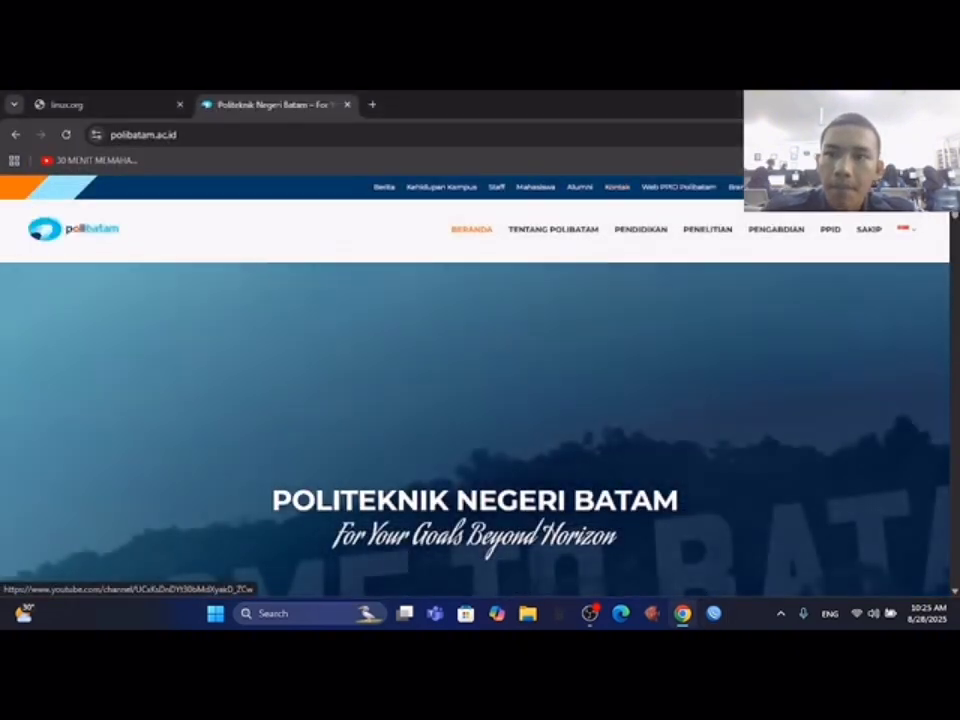
pyautogui.click(682, 613)
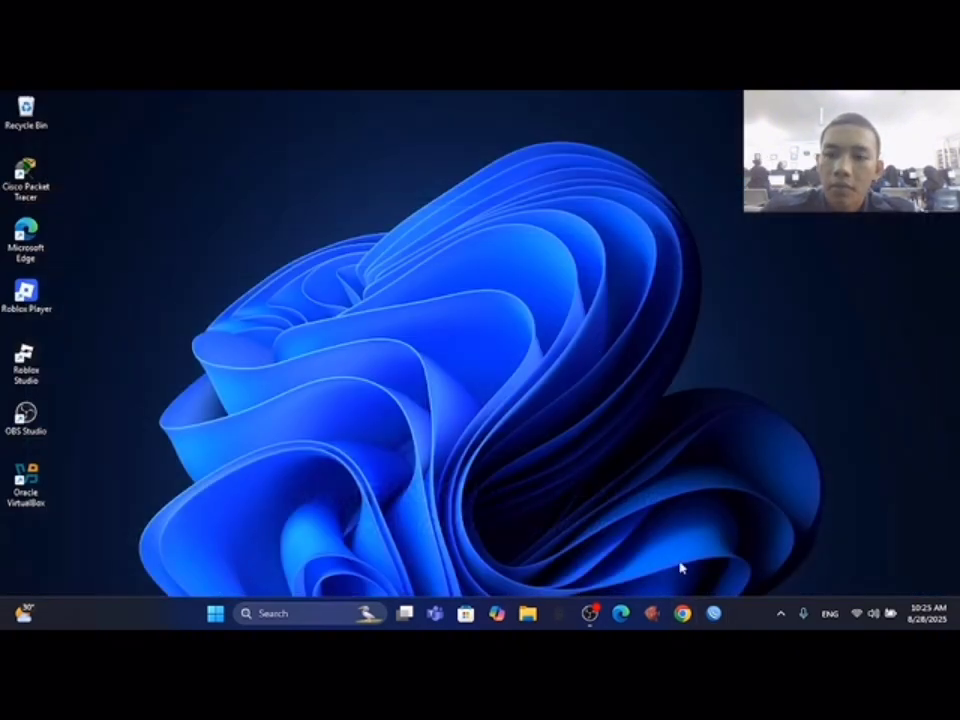
pyautogui.click(713, 613)
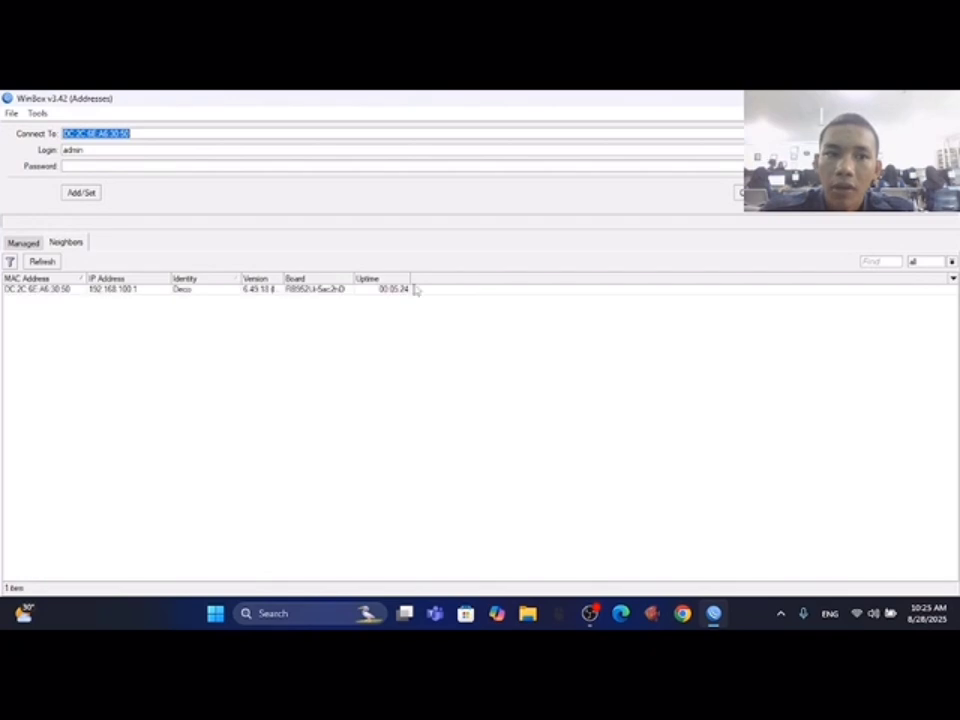
pyautogui.click(307, 290)
pyautogui.click(300, 166)
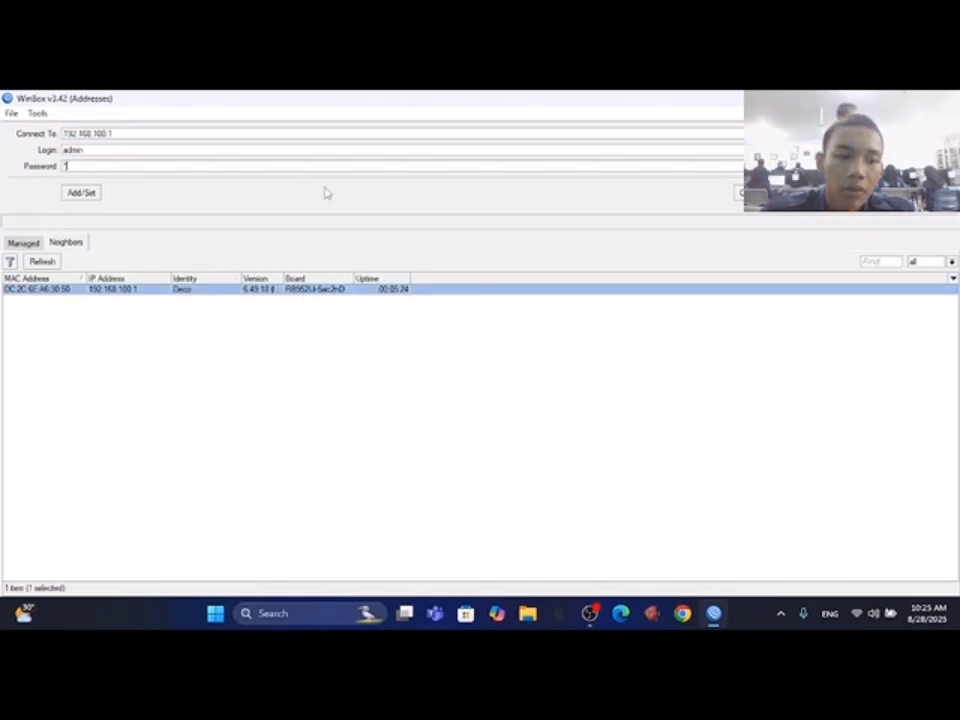
pyautogui.write('1')
pyautogui.press('Return')
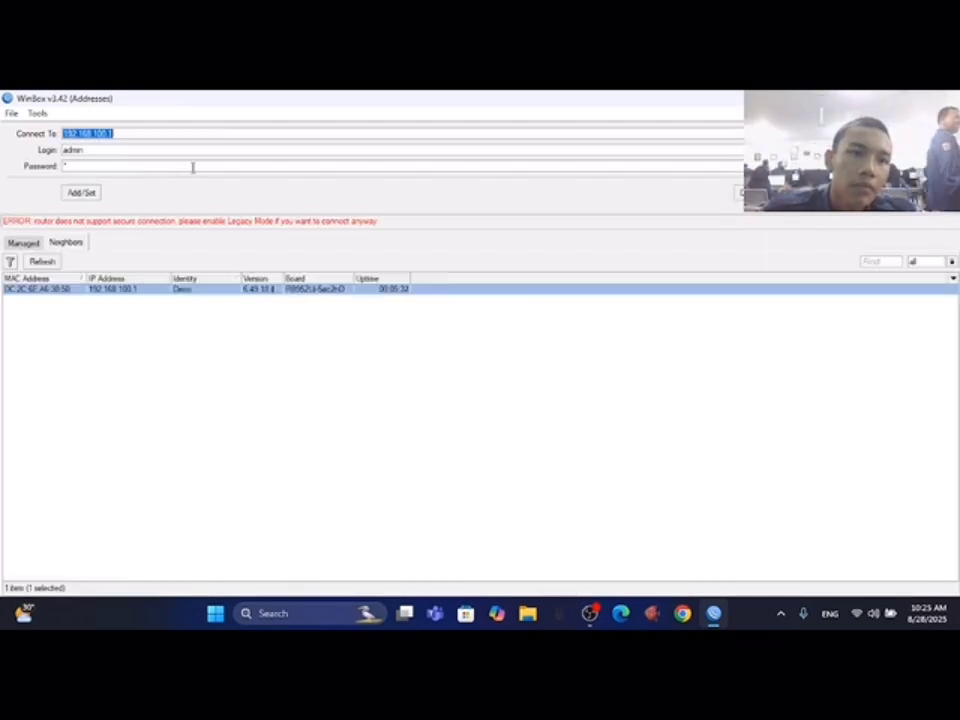
pyautogui.click(193, 166)
pyautogui.press('Return')
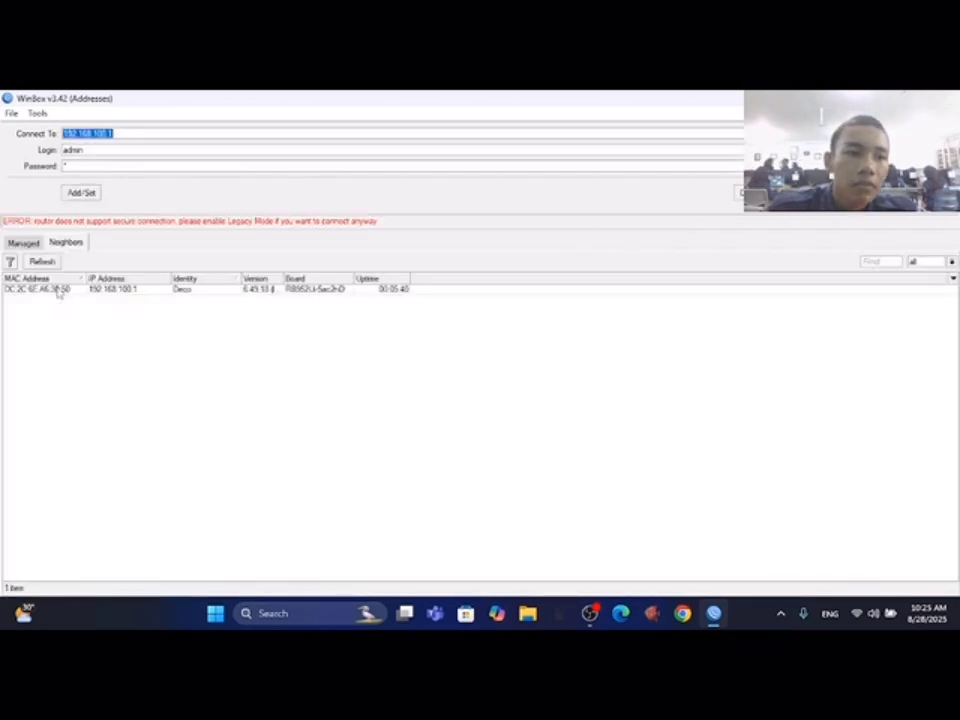
# Connect to the Deco router through its MAC address and open a new terminal
pyautogui.doubleClick(56, 289)
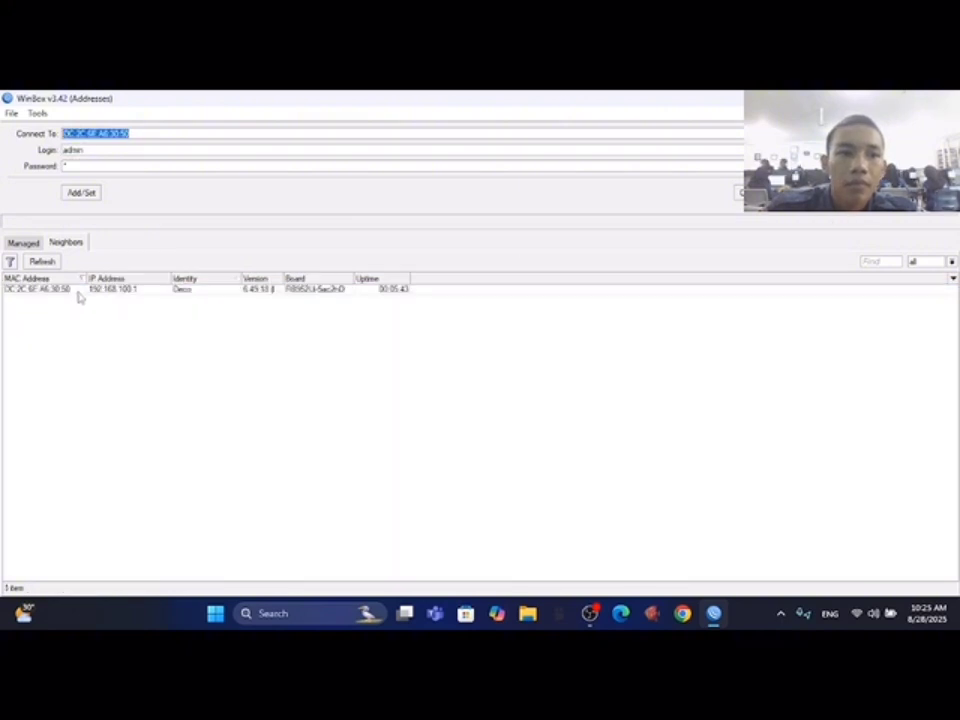
pyautogui.click(78, 290)
pyautogui.click(851, 197)
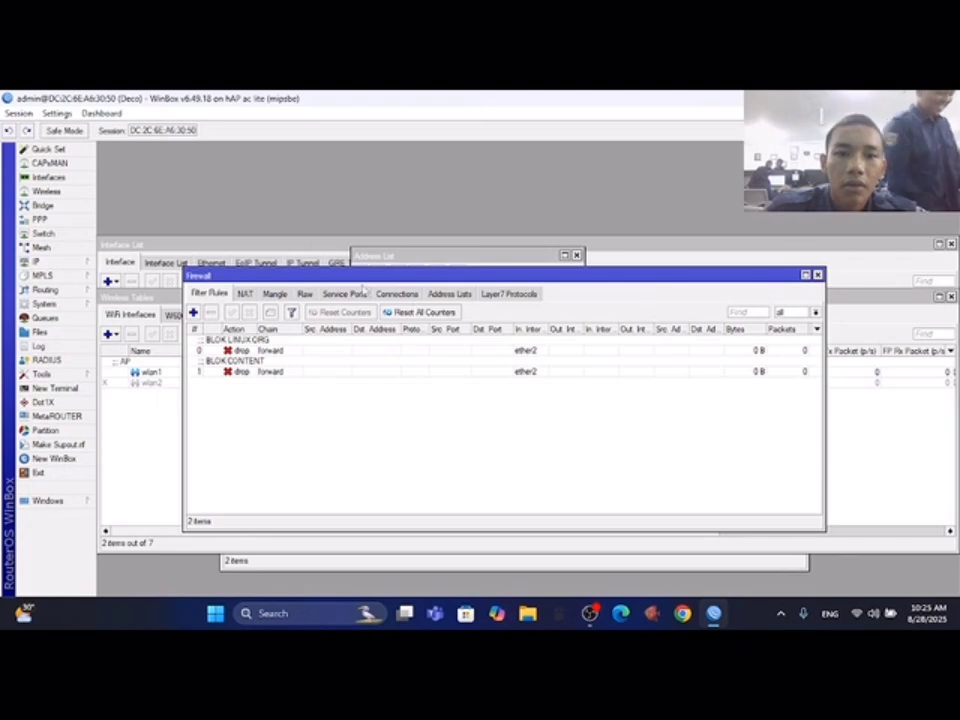
pyautogui.click(55, 387)
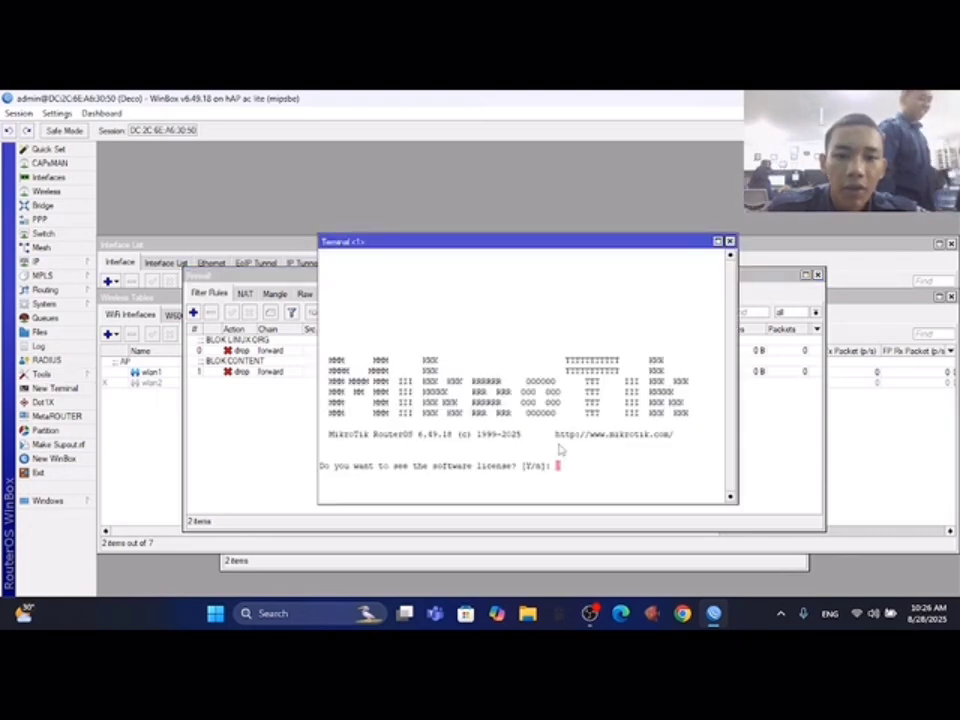
# Skip the software license display, ping 8.8.8.8 from the router terminal and stop the ping
pyautogui.write('n@Deco] > ')
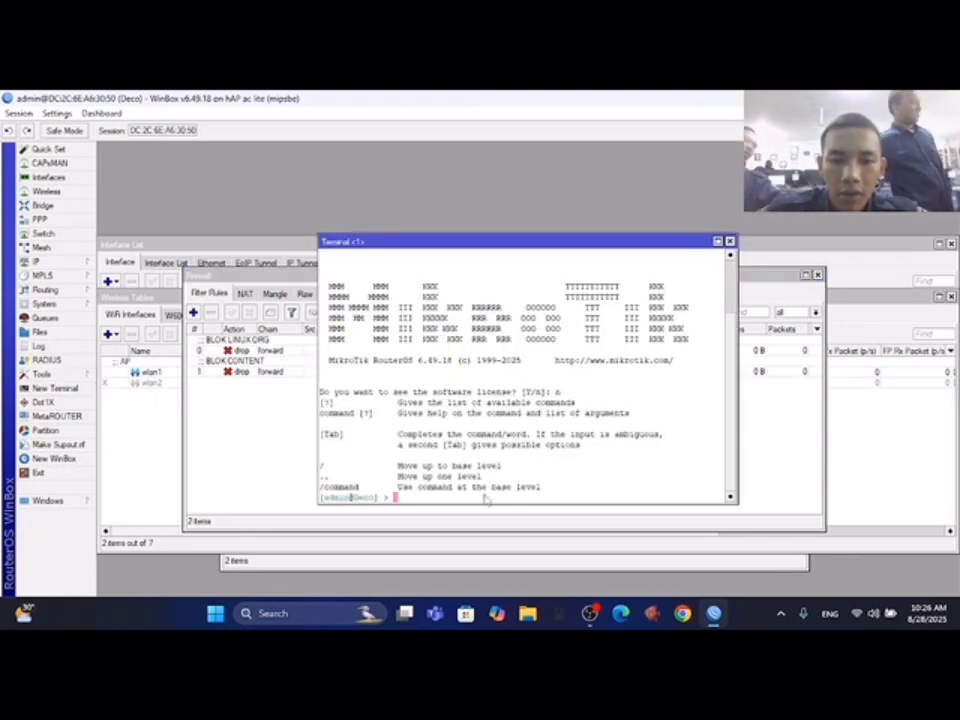
pyautogui.write('ping 8.8.')
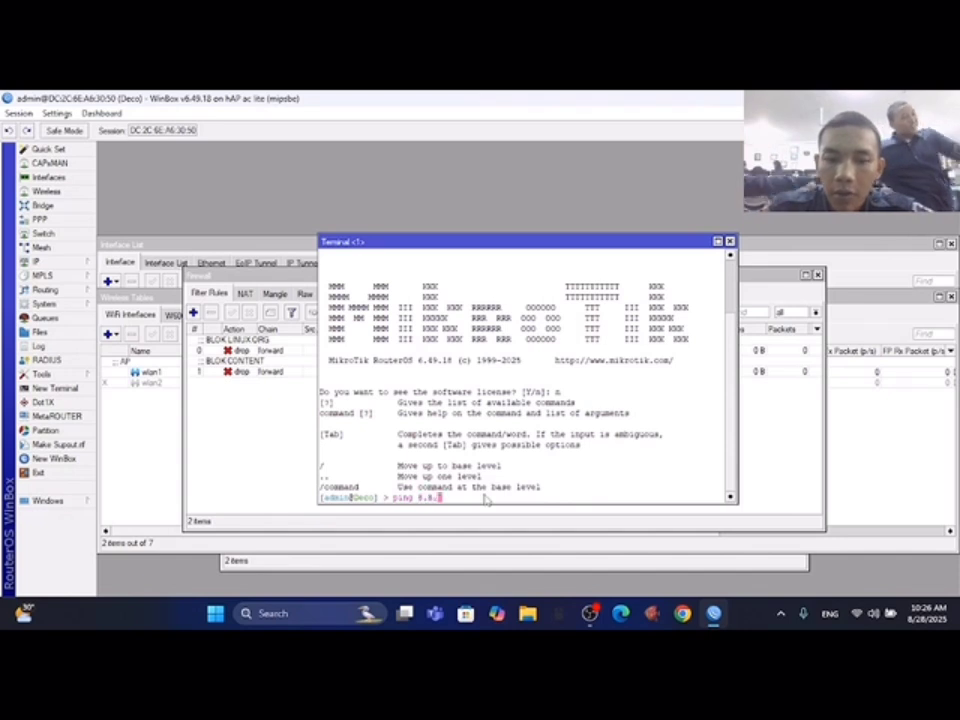
pyautogui.write('8.8')
pyautogui.press('Return')
pyautogui.hotkey('ctrl', 'c')
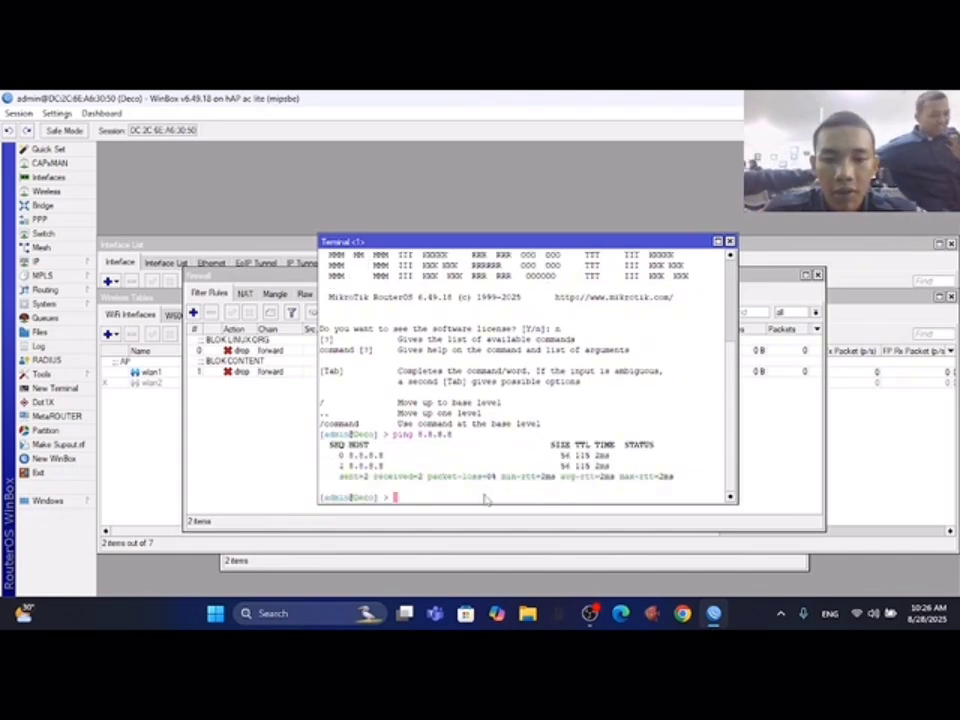
# Open a Windows command prompt and renew the computer's IP configuration with ipconfig /renew
pyautogui.press('super+r')
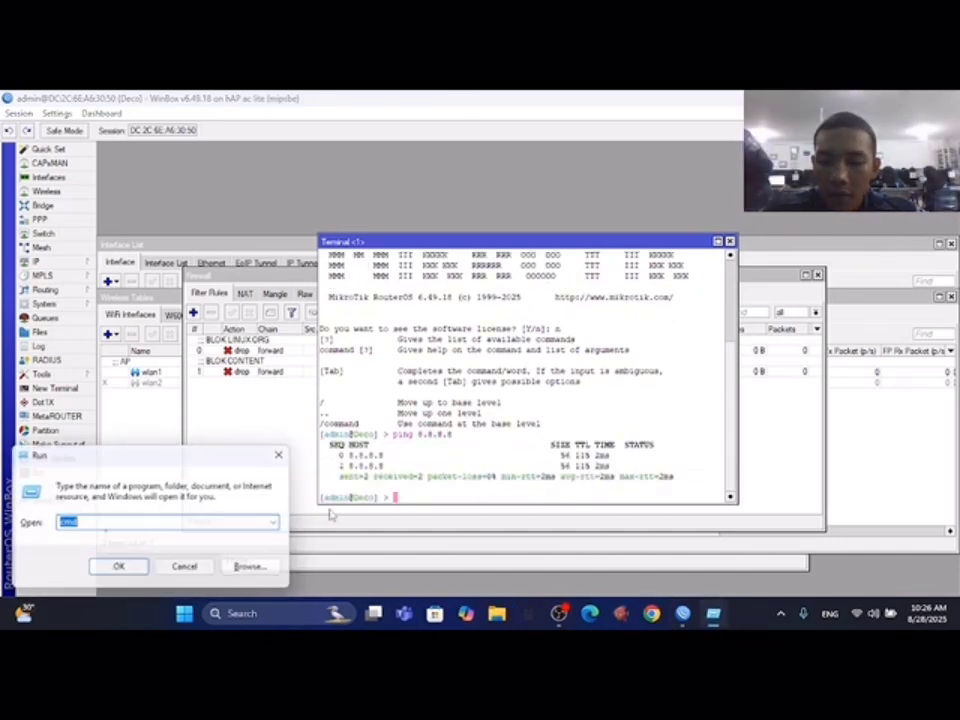
pyautogui.press('Return')
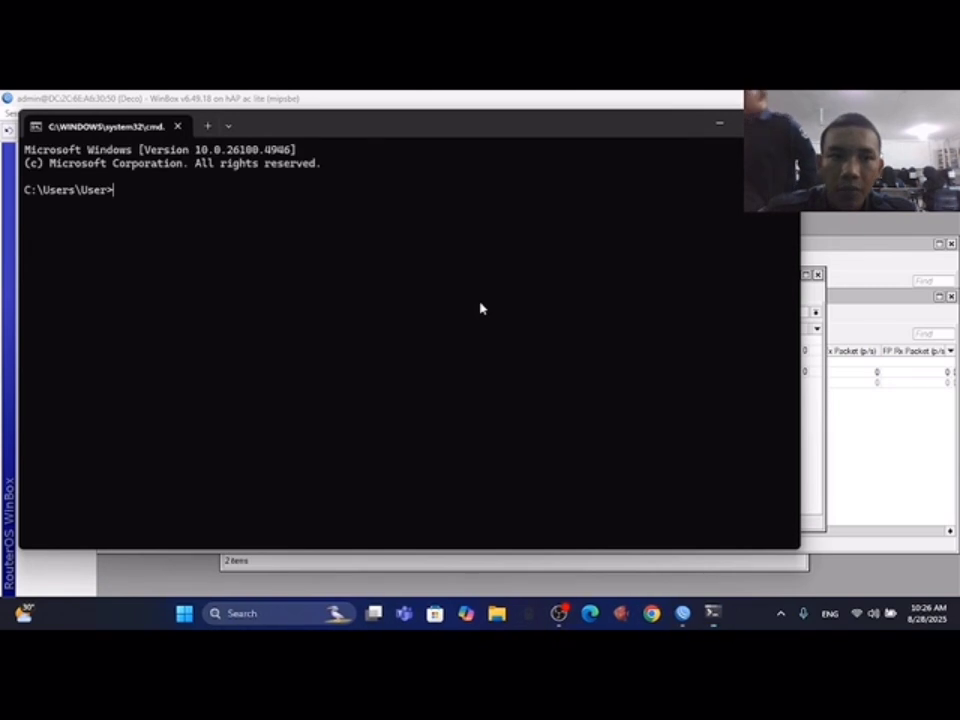
pyautogui.write('ip')
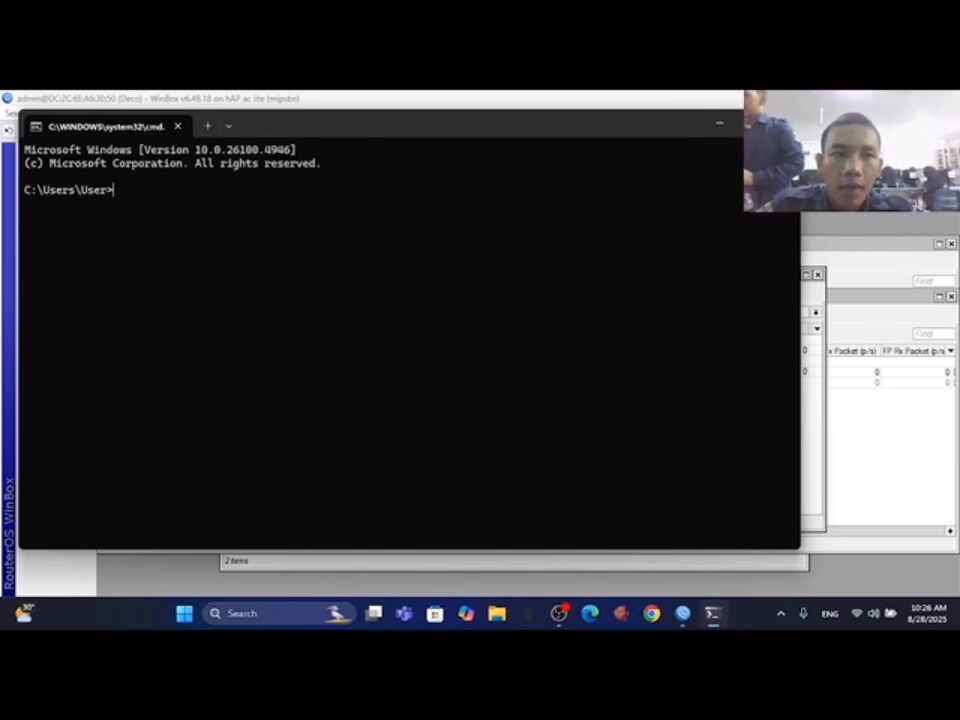
pyautogui.write('config')
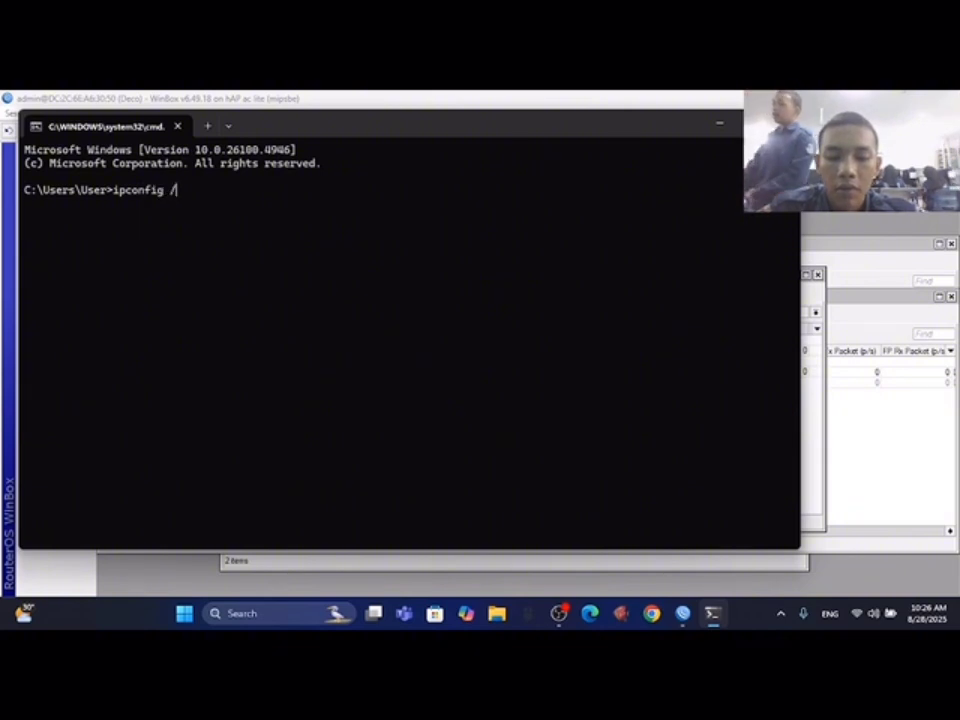
pyautogui.write(' /renew')
pyautogui.press('Return')
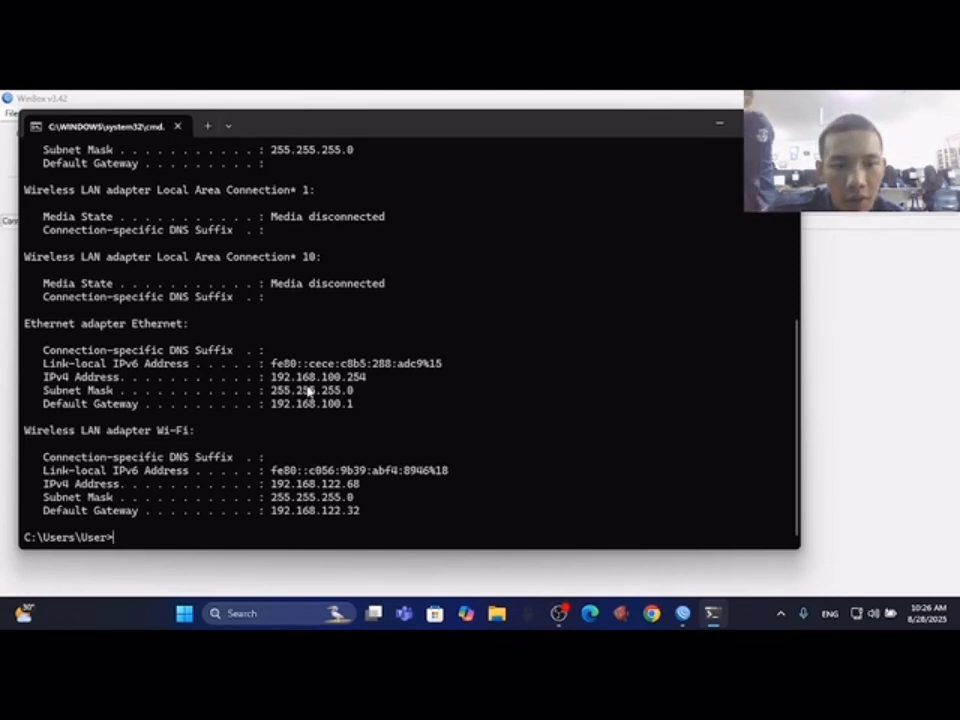
# Ping 8.8.8.8 from the command prompt, stop the ping and close the command prompt
pyautogui.write('ping')
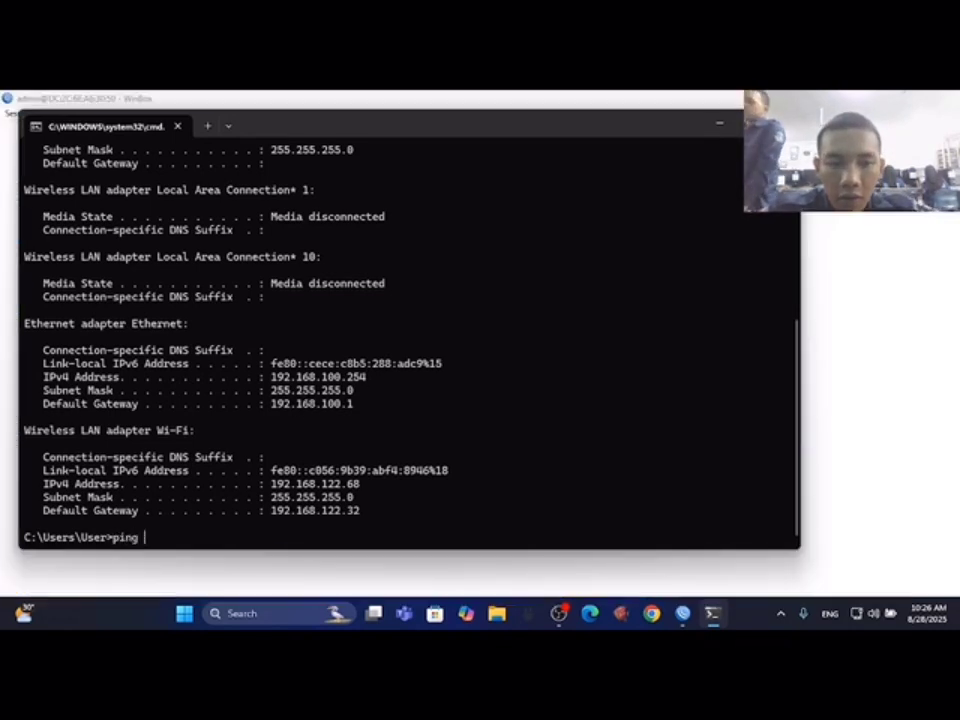
pyautogui.write(' 8.8.8.8')
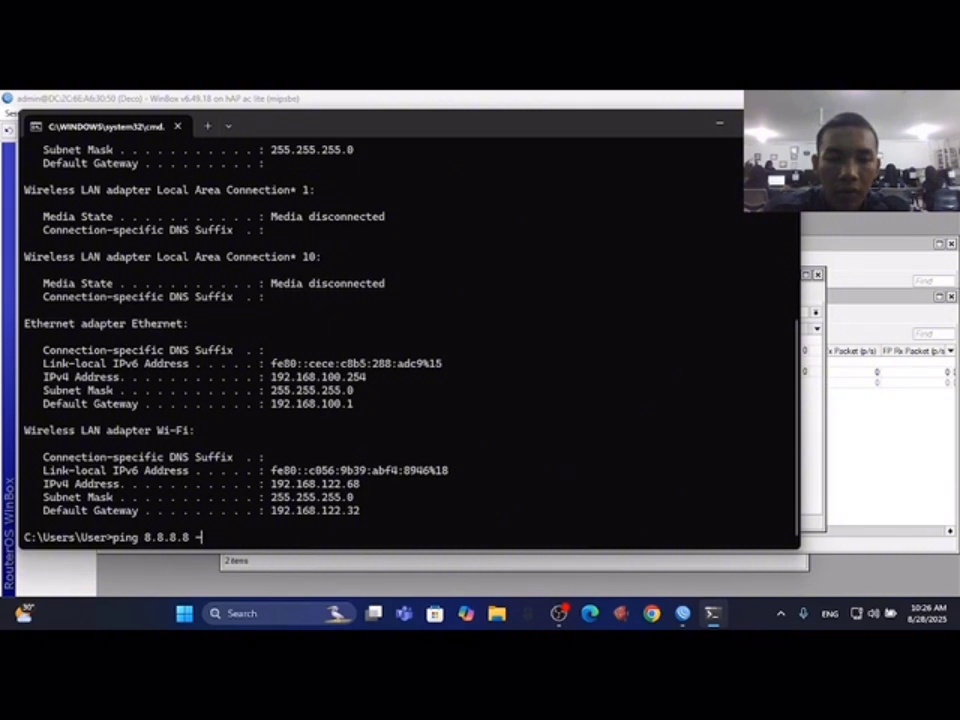
pyautogui.press('Return')
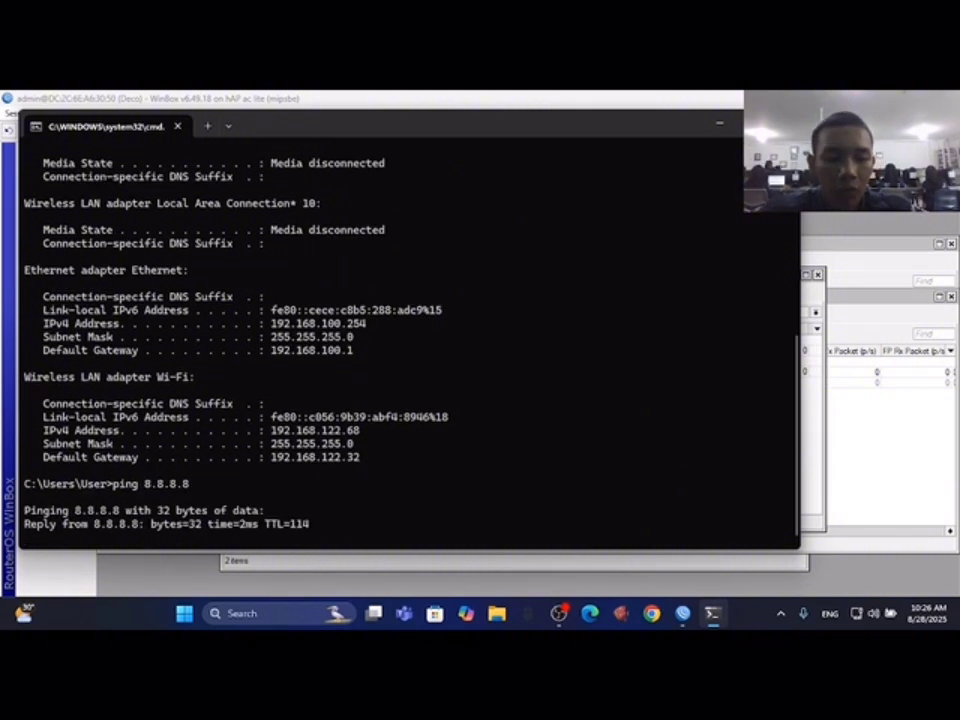
pyautogui.hotkey('ctrl', 'c')
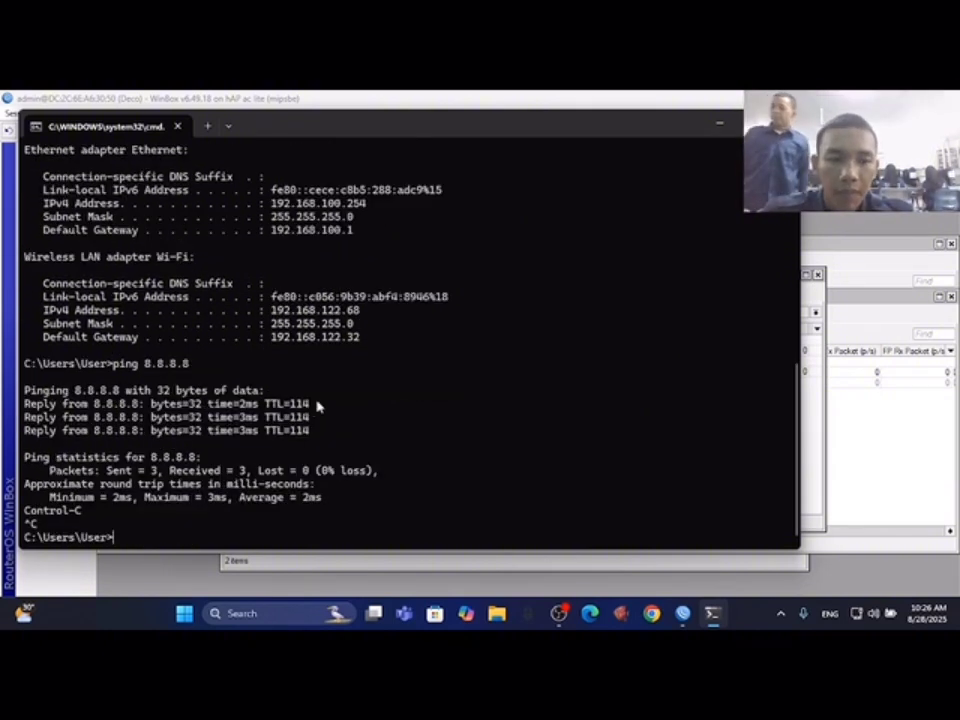
pyautogui.click(783, 123)
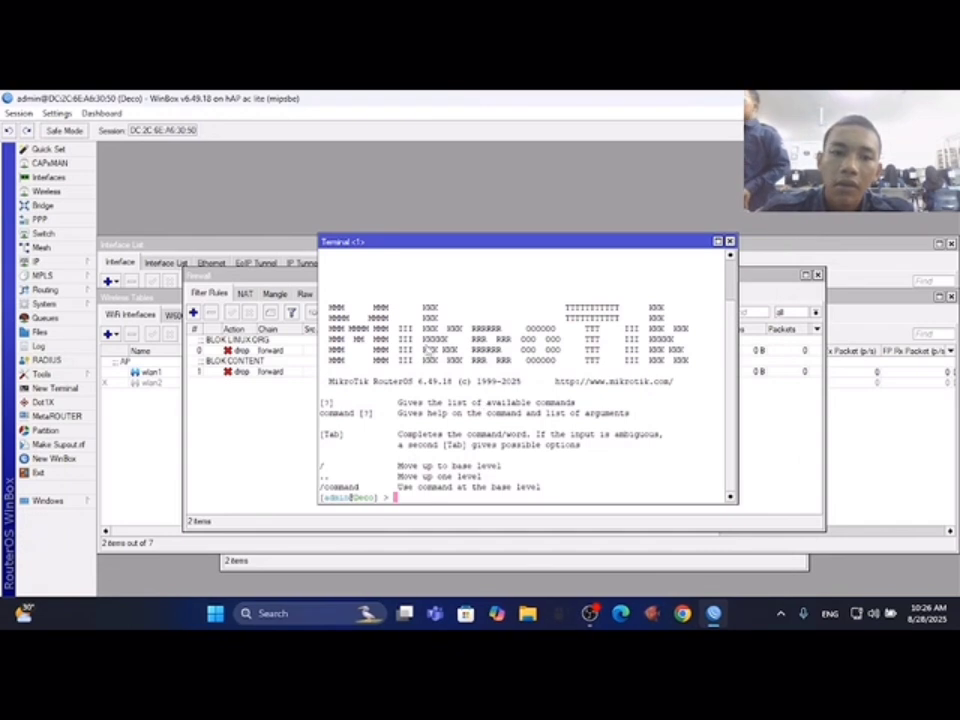
# Close the router terminal and open the traffic statistics of the BLOK LINUX.ORG filter rule
pyautogui.click(731, 242)
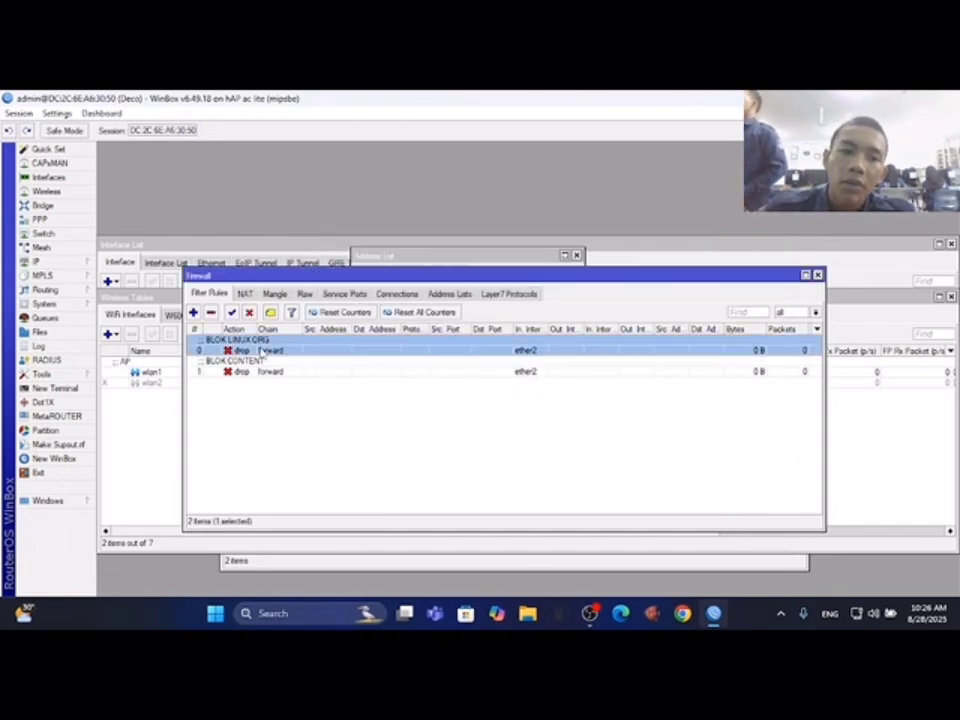
pyautogui.doubleClick(255, 350)
pyautogui.click(564, 208)
pyautogui.moveTo(601, 189); pyautogui.dragTo(621, 189)
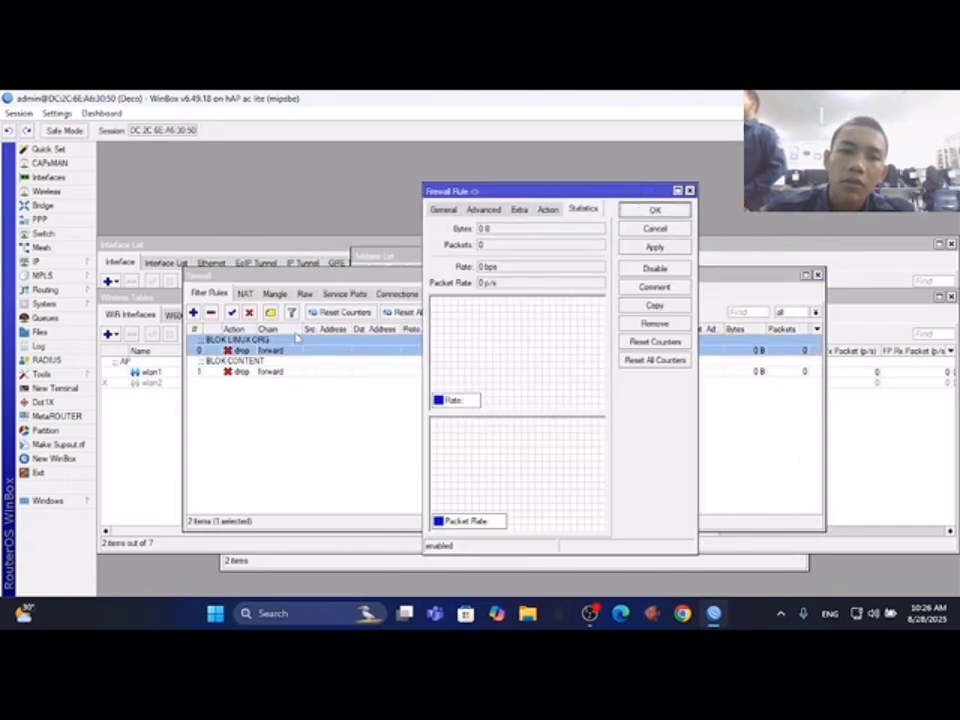
# Open the BLOK CONTENT filter rule and arrange both rule windows side by side in front of the firewall list
pyautogui.doubleClick(283, 370)
pyautogui.moveTo(456, 193); pyautogui.dragTo(174, 189)
pyautogui.click(455, 378)
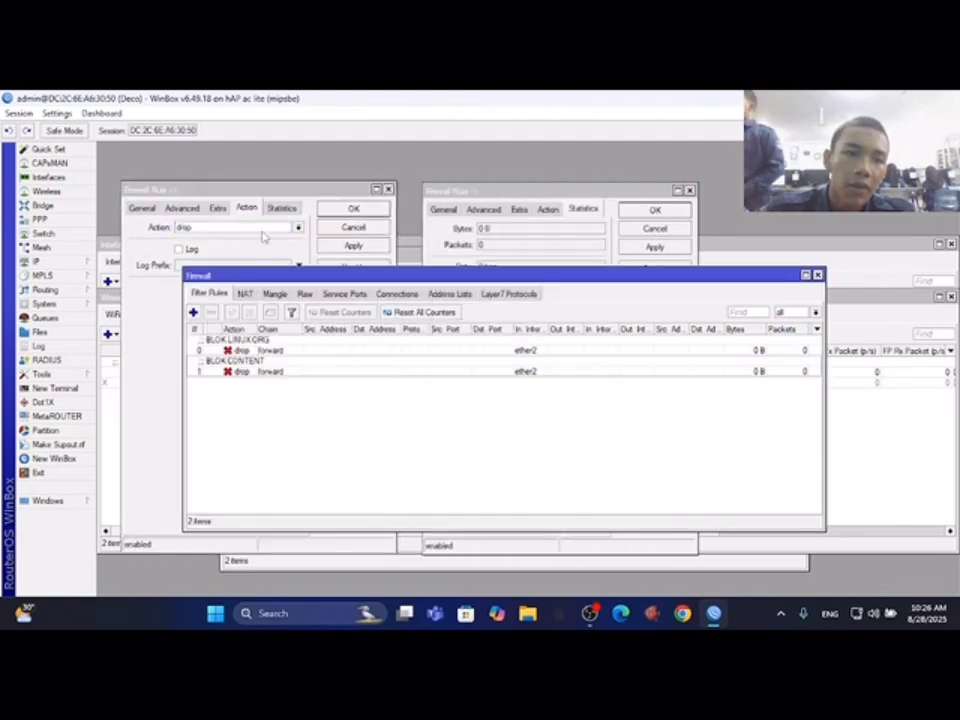
pyautogui.click(297, 188)
pyautogui.click(484, 192)
pyautogui.moveTo(296, 191); pyautogui.dragTo(301, 191)
pyautogui.click(462, 192)
pyautogui.click(301, 192)
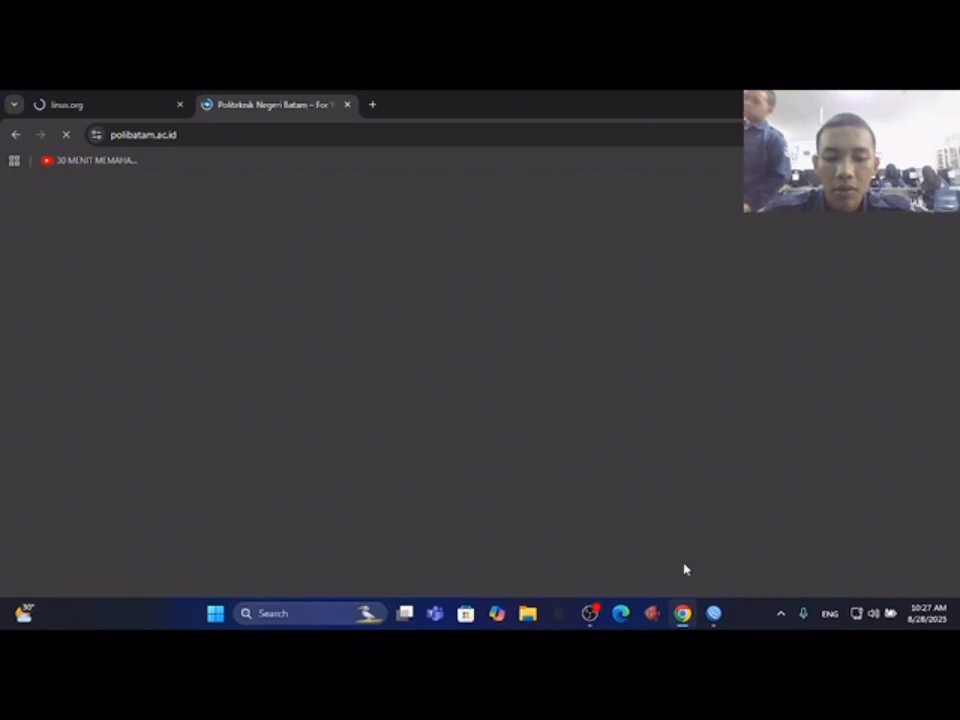
# Delete Chrome's browsing history, cookies and cached files for all time, and close the open tabs
pyautogui.hotkey('ctrl', 'h')
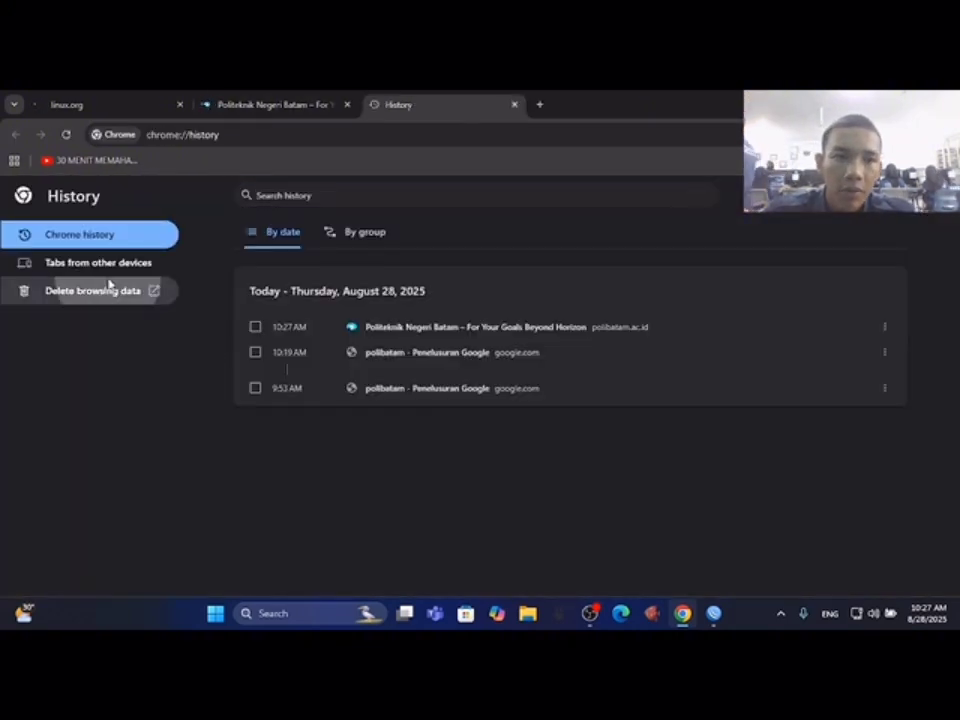
pyautogui.click(111, 288)
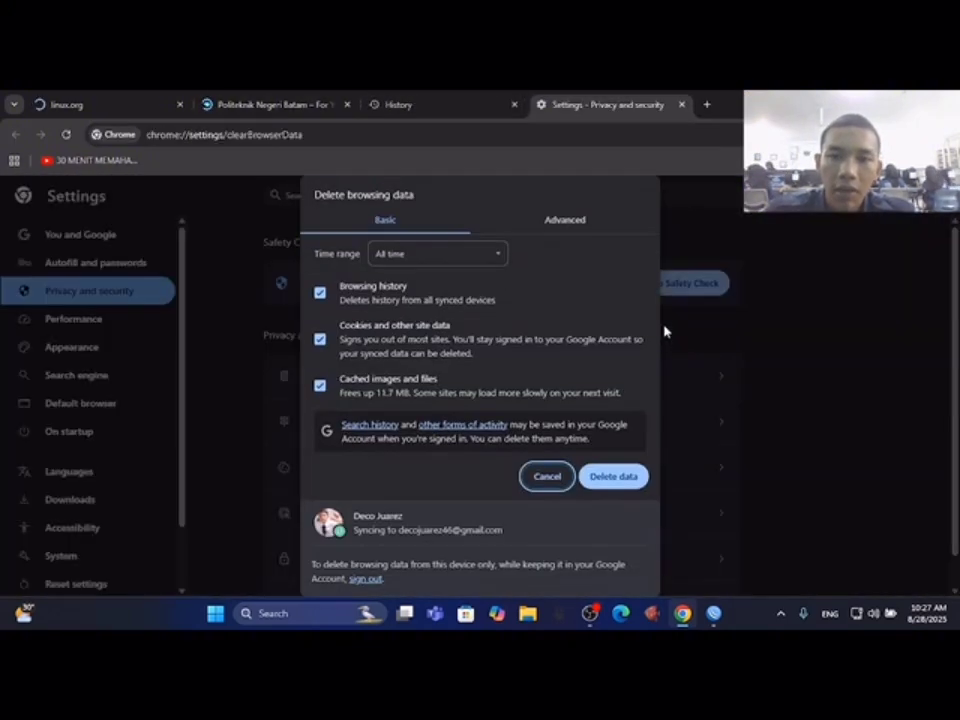
pyautogui.click(620, 480)
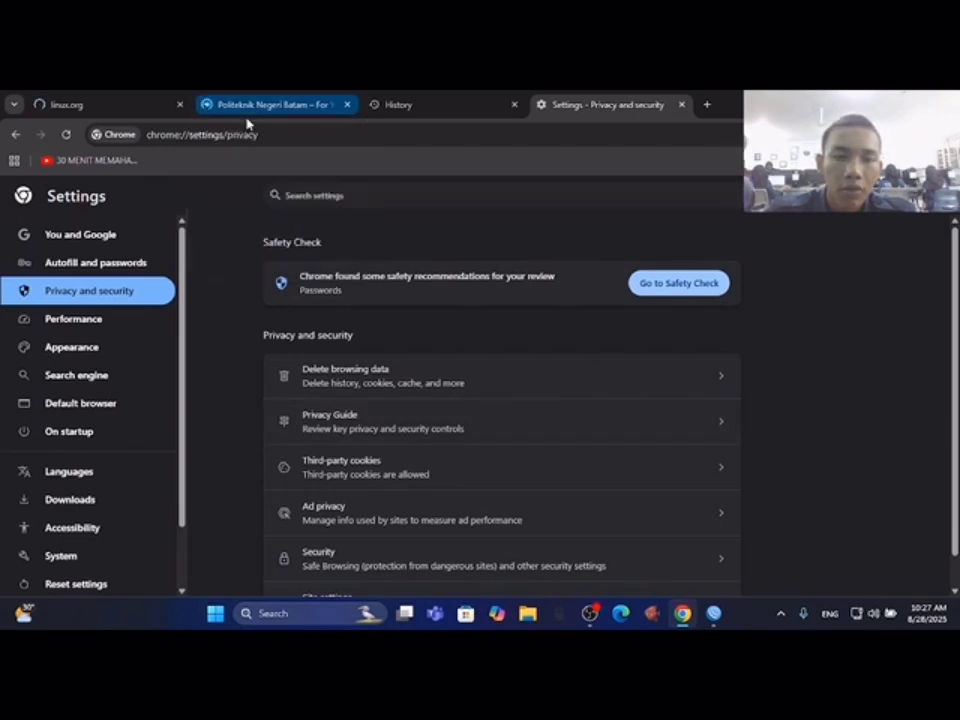
pyautogui.hotkey('ctrl', 'w')
pyautogui.hotkey('ctrl', 'w')
pyautogui.hotkey('ctrl', 'w')
pyautogui.hotkey('ctrl', 'w')
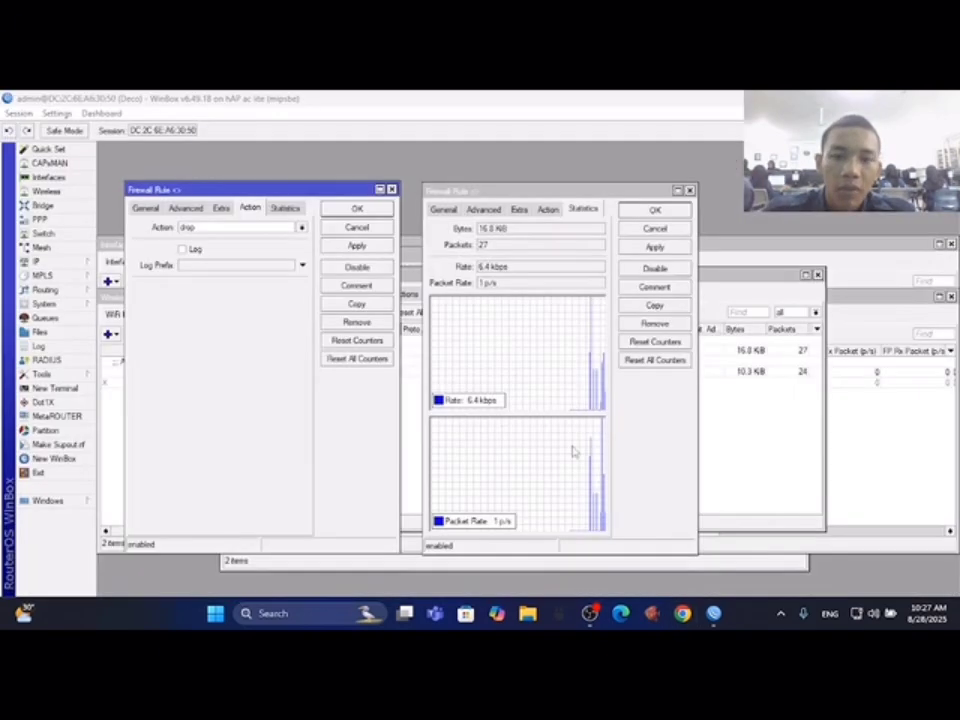
# Relaunch Chrome and try to load linux.org to test the blocking rule
pyautogui.click(682, 621)
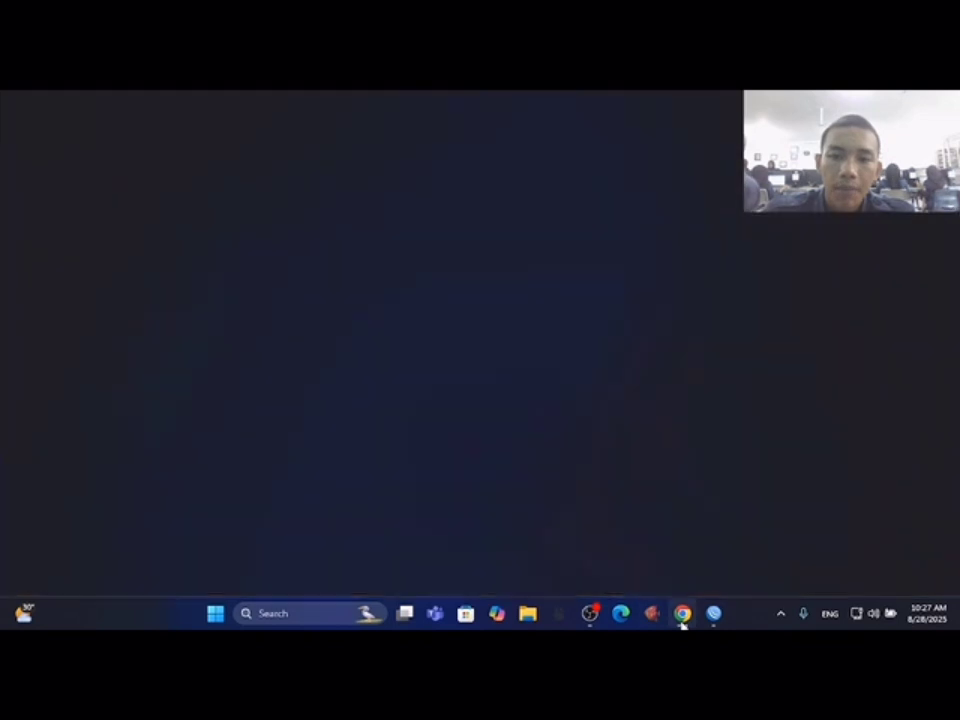
pyautogui.write('li')
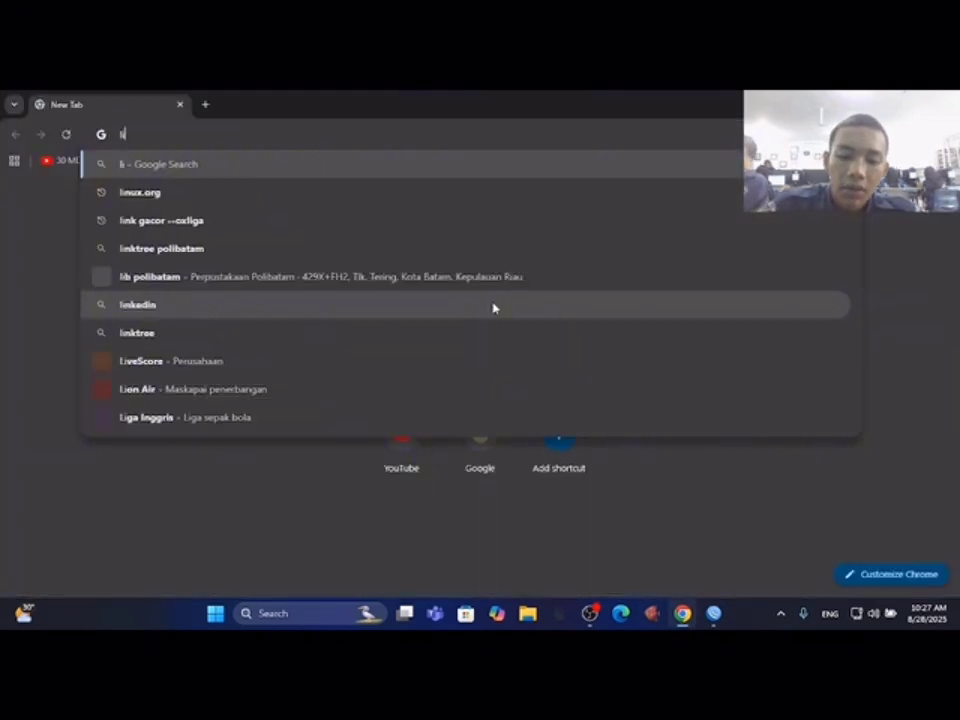
pyautogui.write('nux.org')
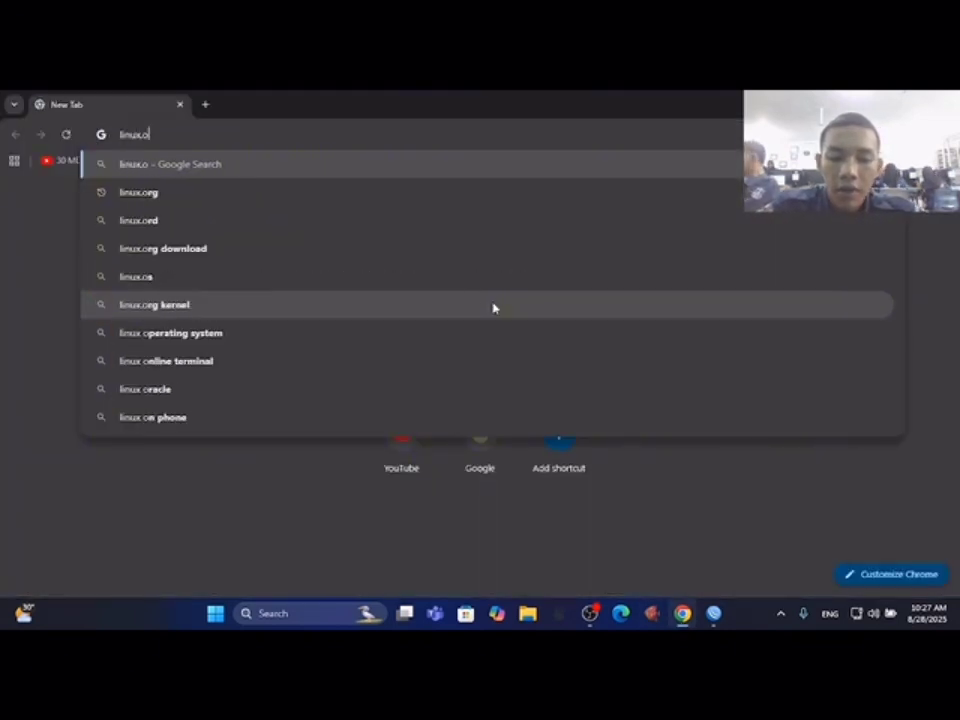
pyautogui.press('Return')
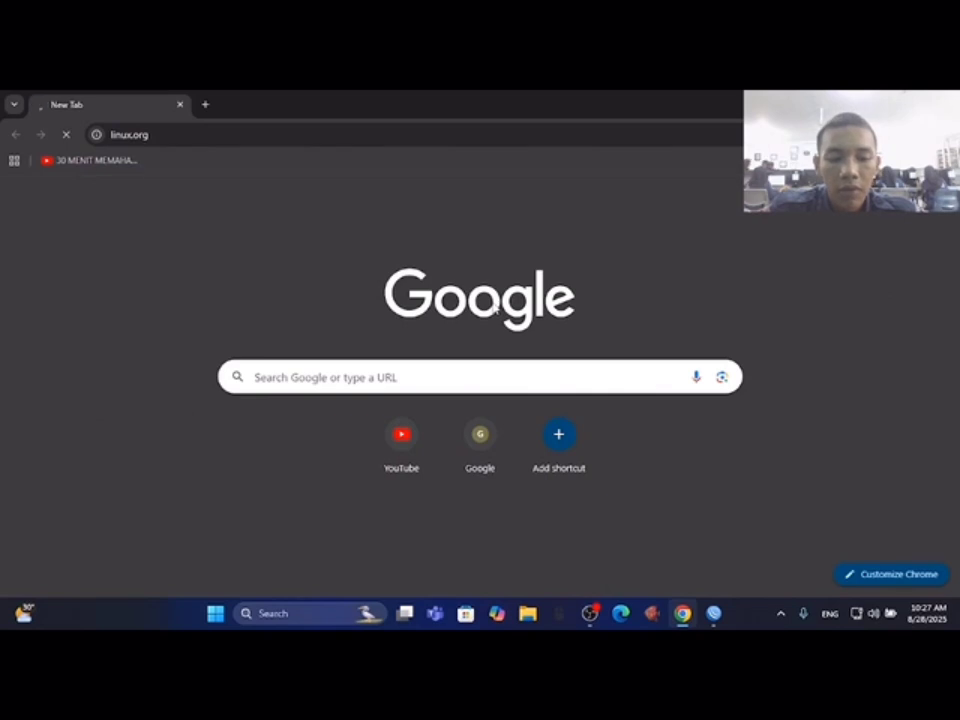
# Search Google for polibatam in a new tab and try to open the polibatam.ac.id result
pyautogui.hotkey('ctrl', 't')
pyautogui.write('polibt')
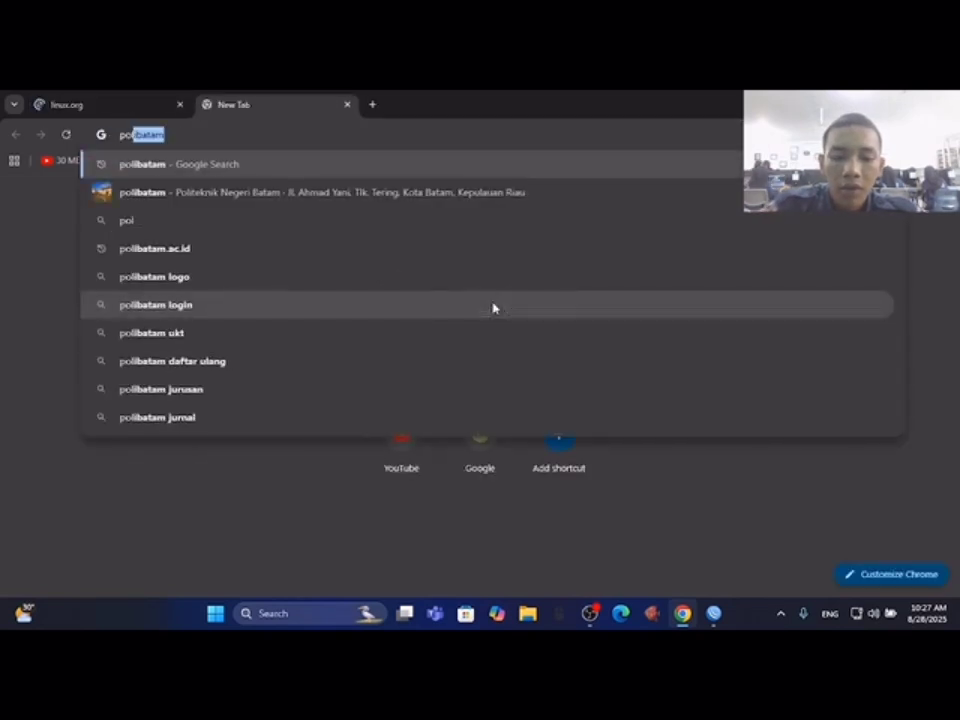
pyautogui.press('Return')
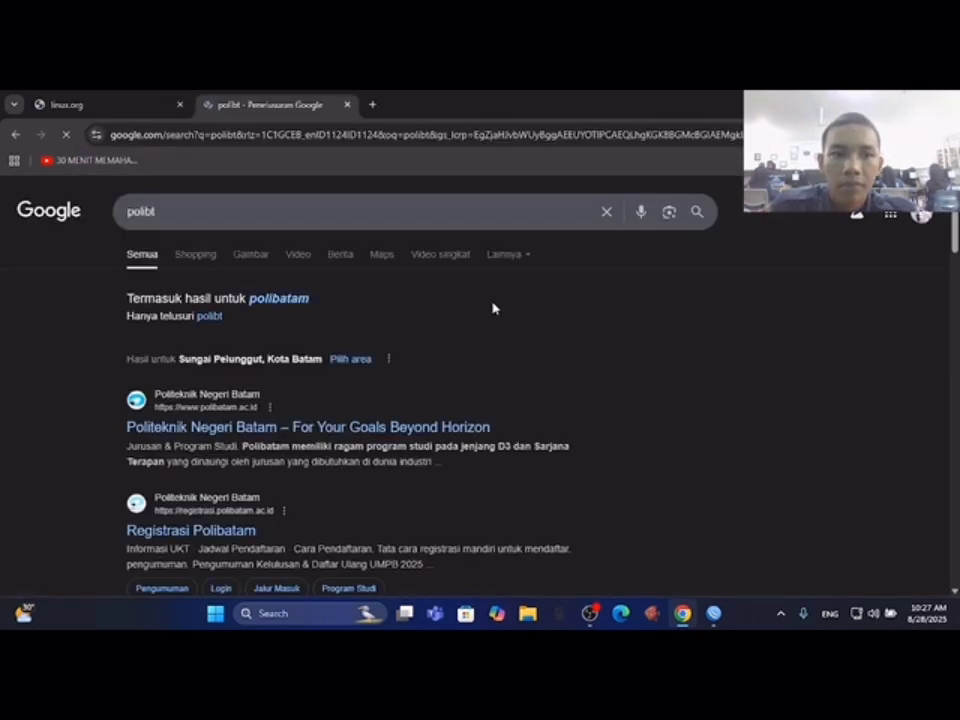
pyautogui.click(326, 212)
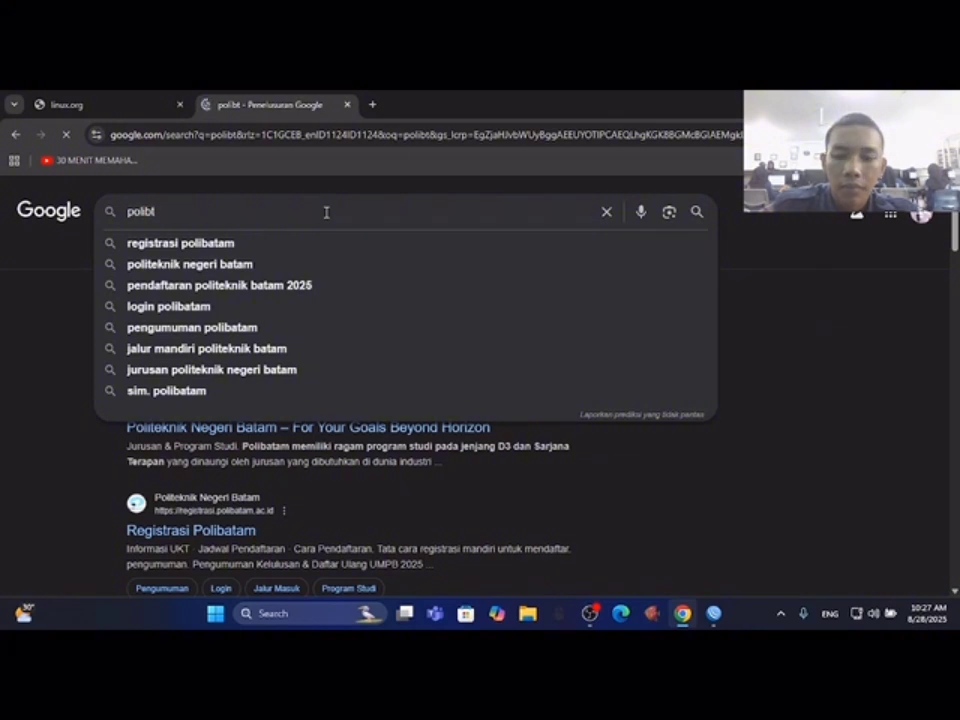
pyautogui.press('BackSpace')
pyautogui.write('a')
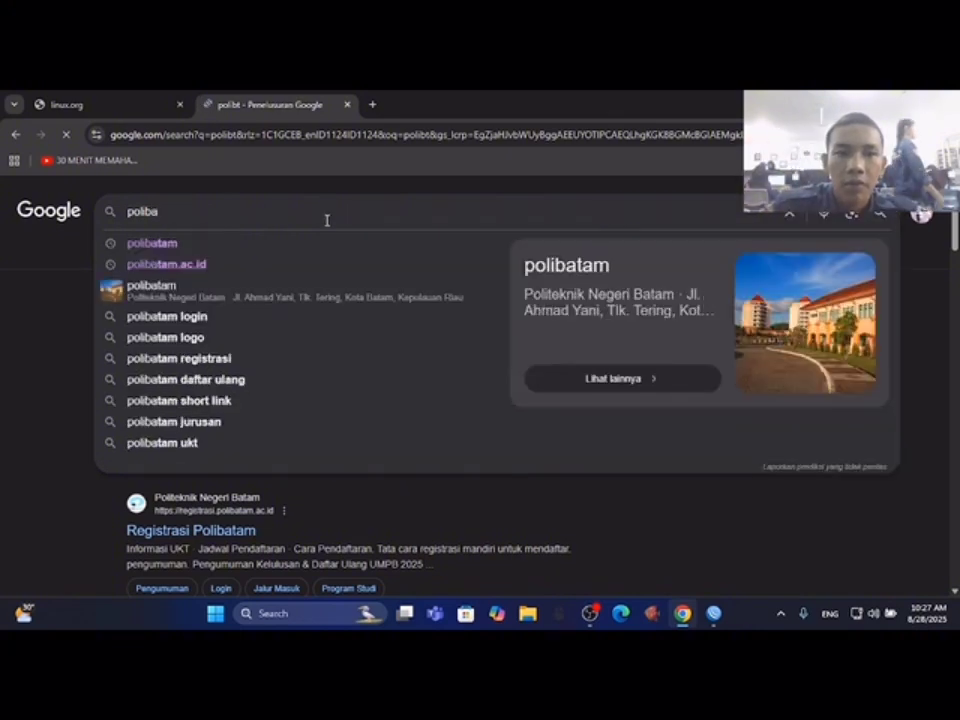
pyautogui.click(317, 246)
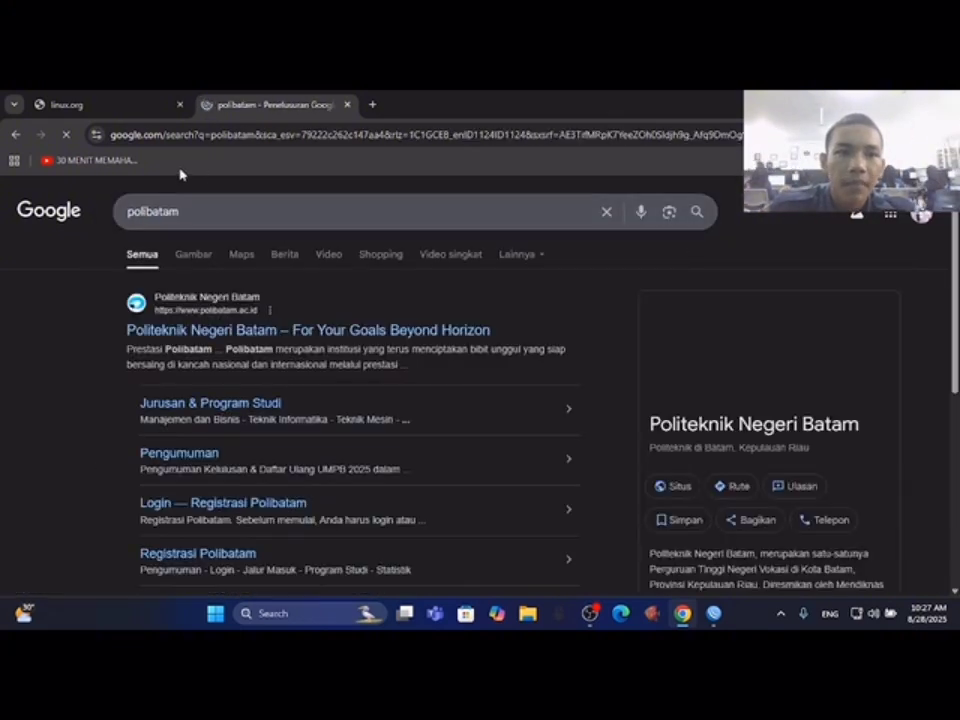
pyautogui.click(250, 333)
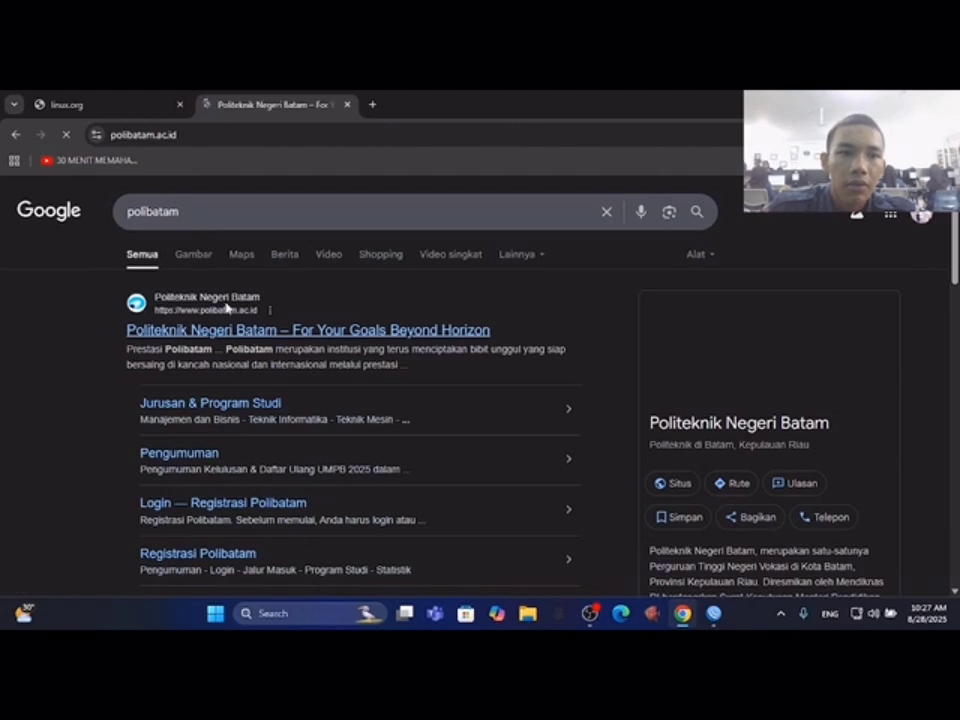
# Reload linux.org and compare the loading of the linux.org and polibatam.ac.id tabs
pyautogui.click(114, 102)
pyautogui.click(66, 134)
pyautogui.click(203, 106)
pyautogui.click(150, 108)
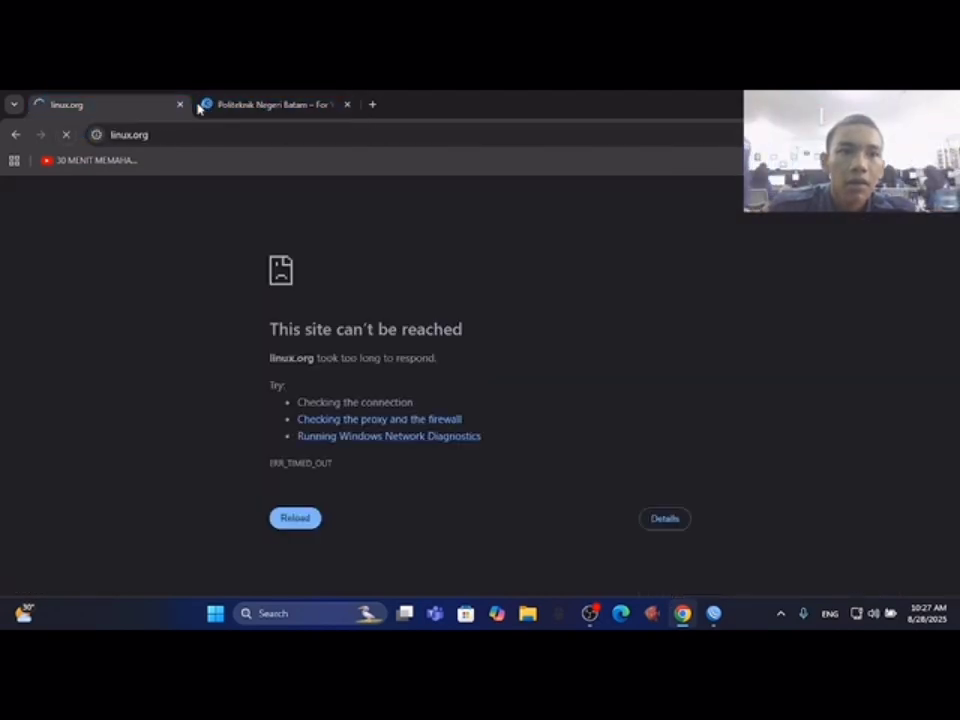
pyautogui.click(225, 109)
pyautogui.click(145, 110)
pyautogui.click(243, 108)
pyautogui.click(133, 110)
pyautogui.click(255, 107)
pyautogui.click(264, 107)
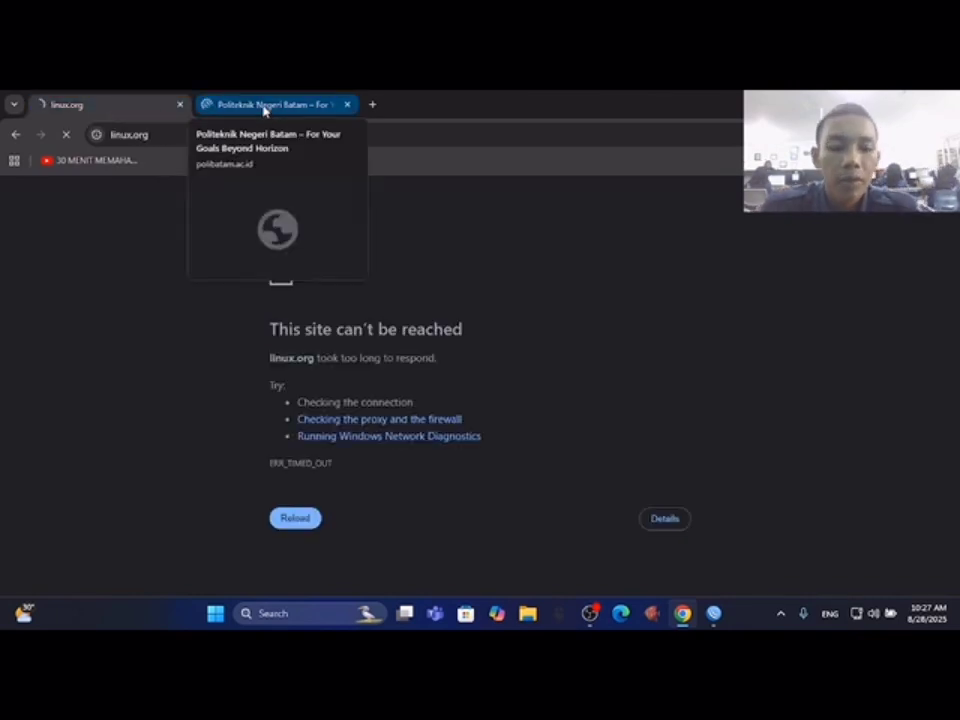
# Switch back to WinBox and show the BLOK CONTENT rule's traffic statistics alongside the other rule's
pyautogui.click(713, 613)
pyautogui.click(284, 207)
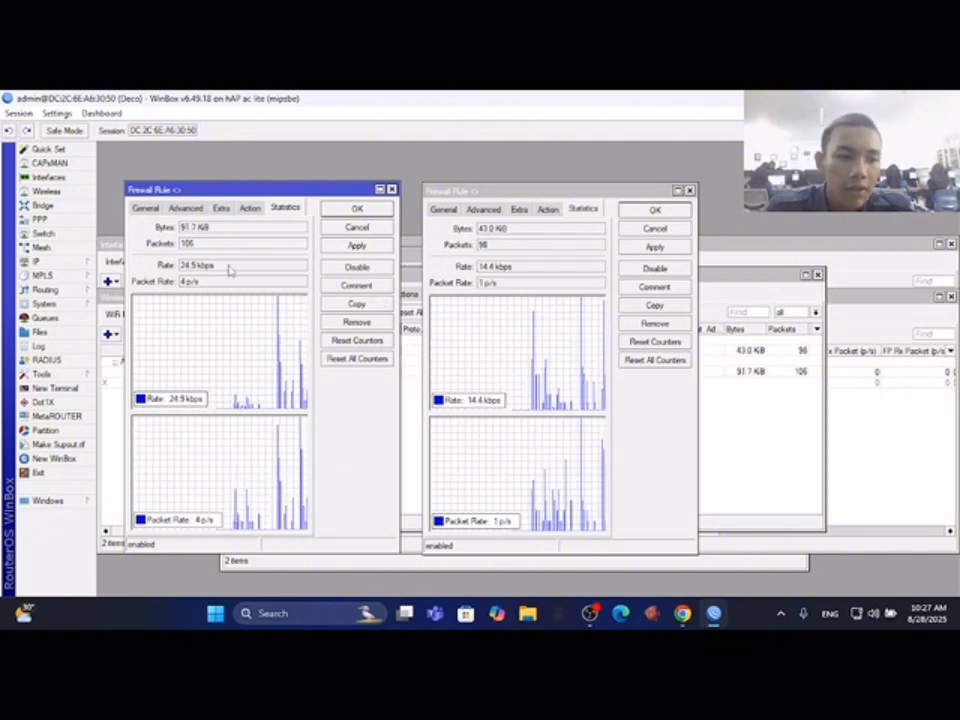
# Reset the router's configuration with No Default Configuration and Do Not Backup enabled, and confirm the reset
pyautogui.click(44, 303)
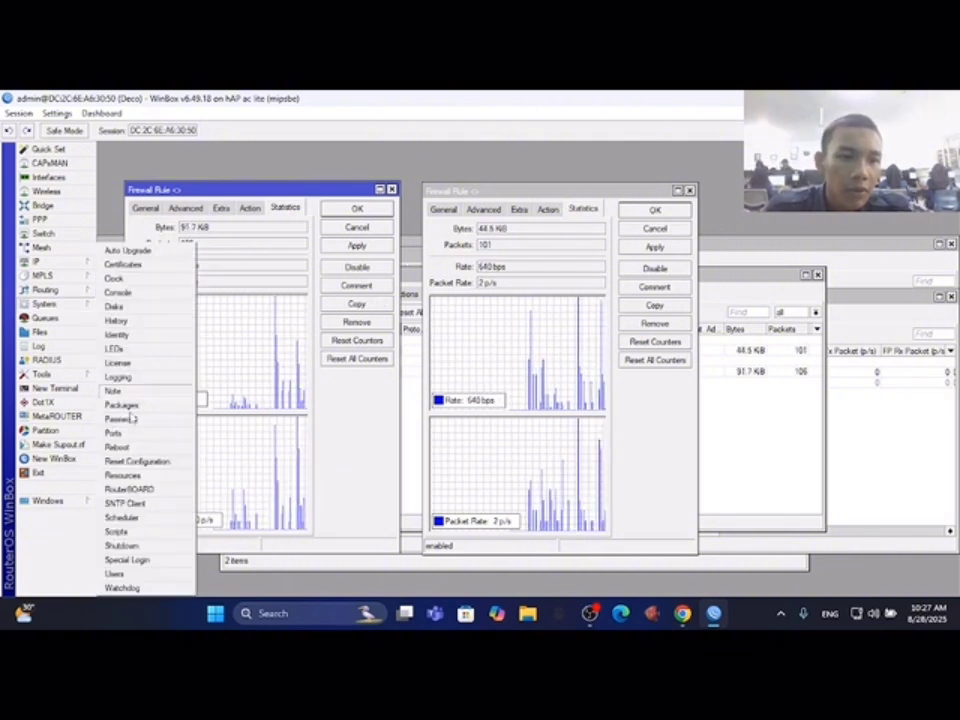
pyautogui.click(137, 461)
pyautogui.click(463, 375)
pyautogui.click(463, 392)
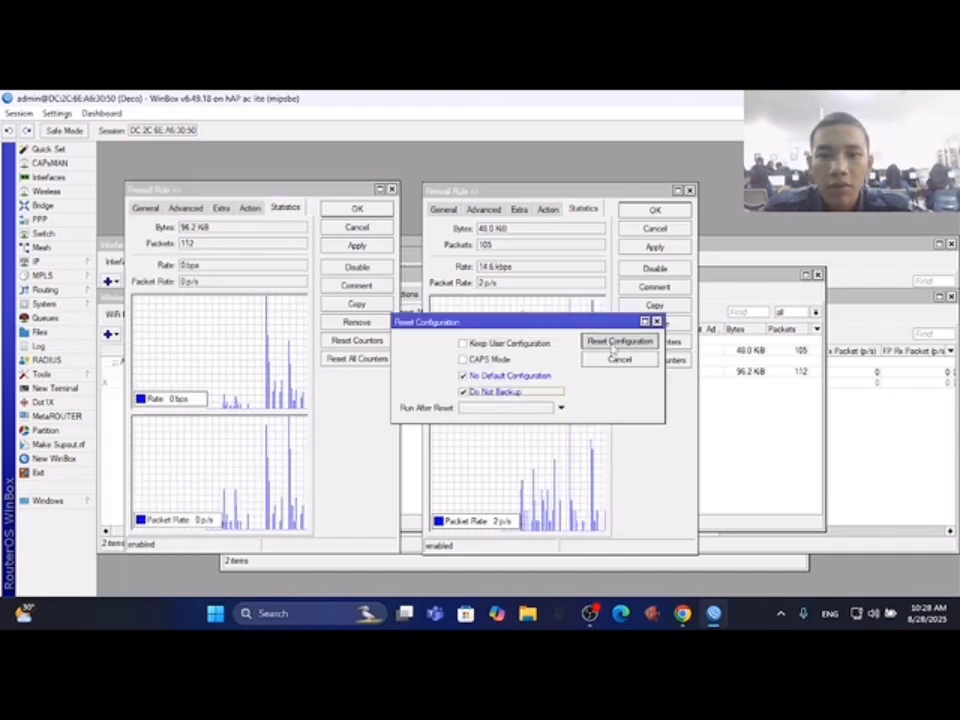
pyautogui.click(610, 341)
pyautogui.click(540, 364)
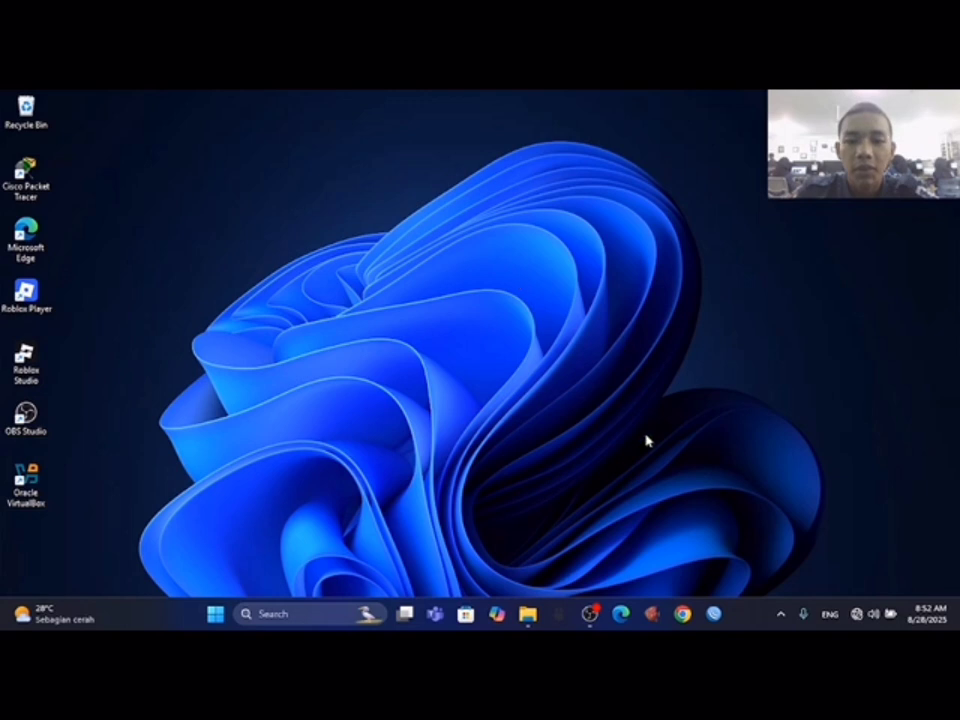
# Launch WinBox, connect to the discovered MikroTik neighbor with the admin login, and dismiss the password change request
pyautogui.click(716, 615)
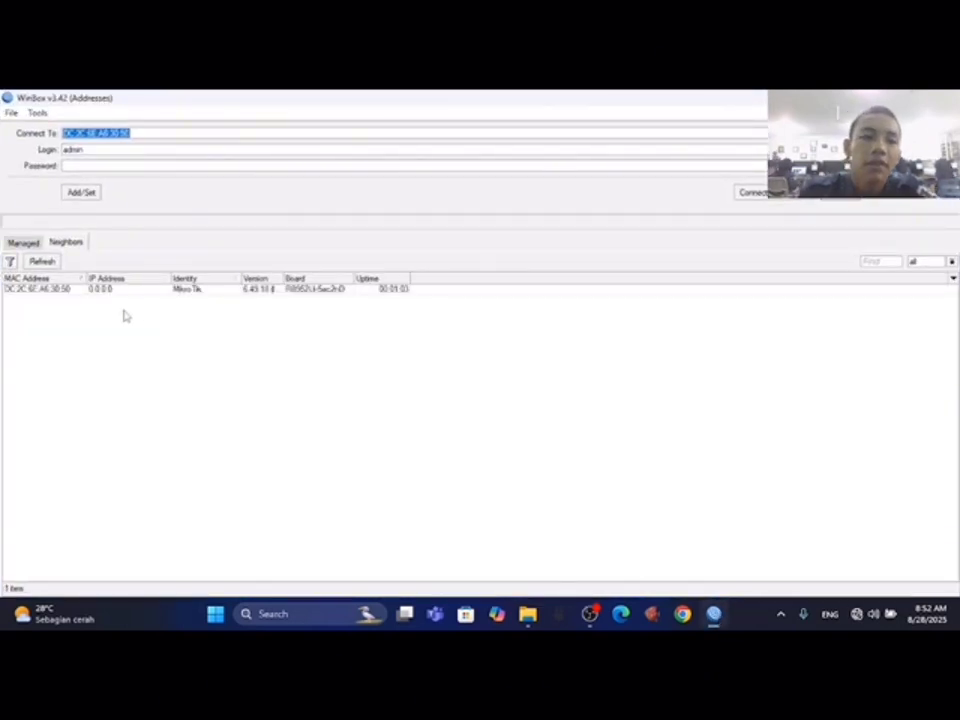
pyautogui.click(92, 291)
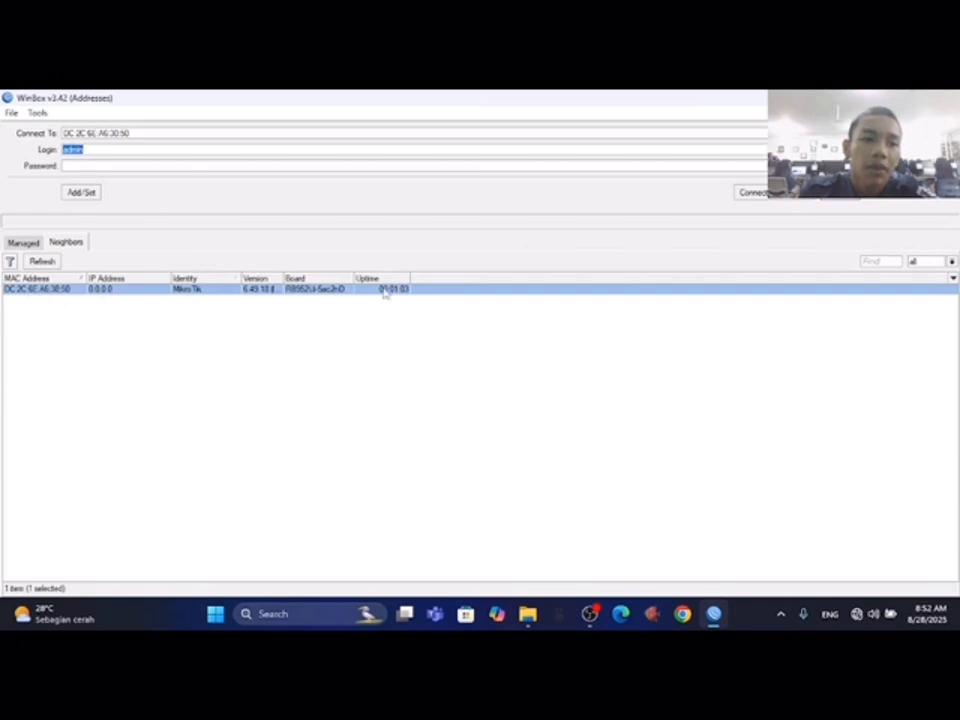
pyautogui.click(842, 203)
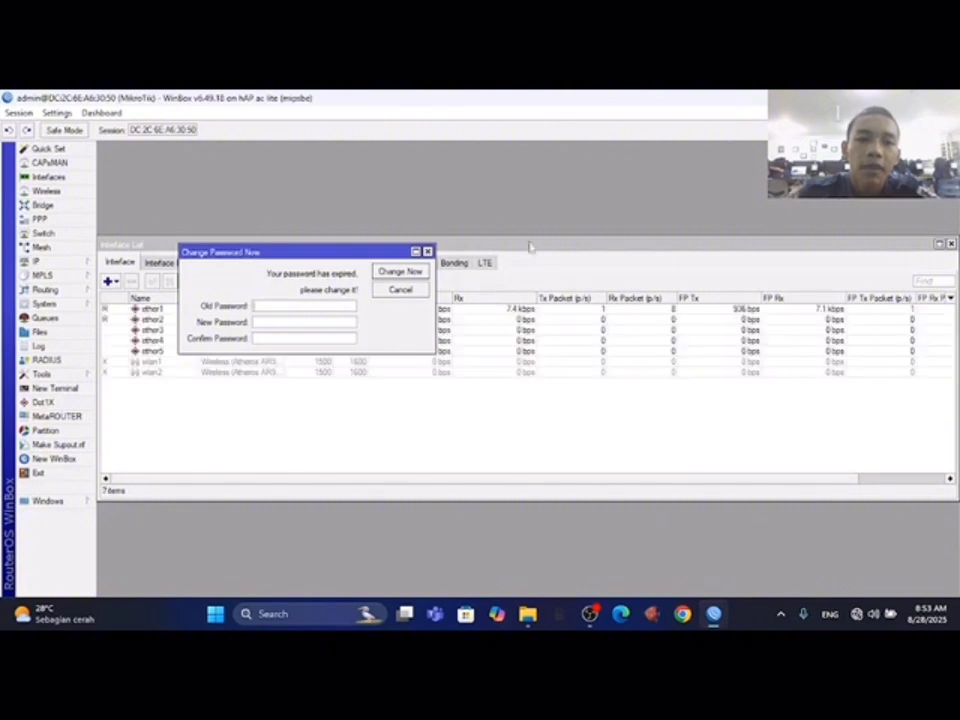
pyautogui.press('Escape')
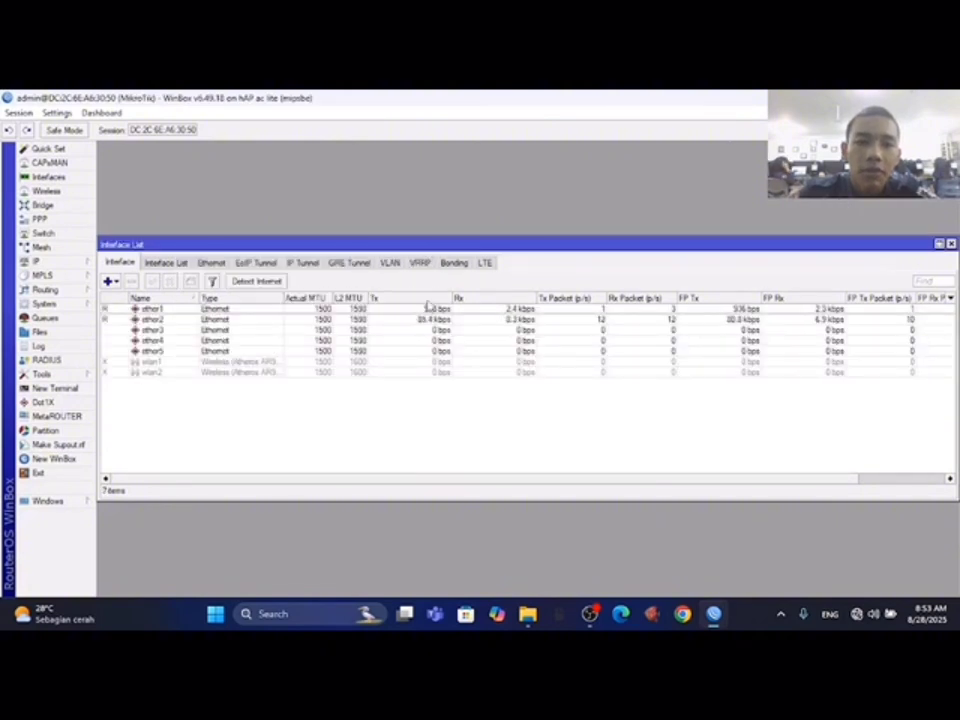
# Add the comment "internet" to interface ether1 and the comment "LAN" to interface ether2
pyautogui.click(257, 310)
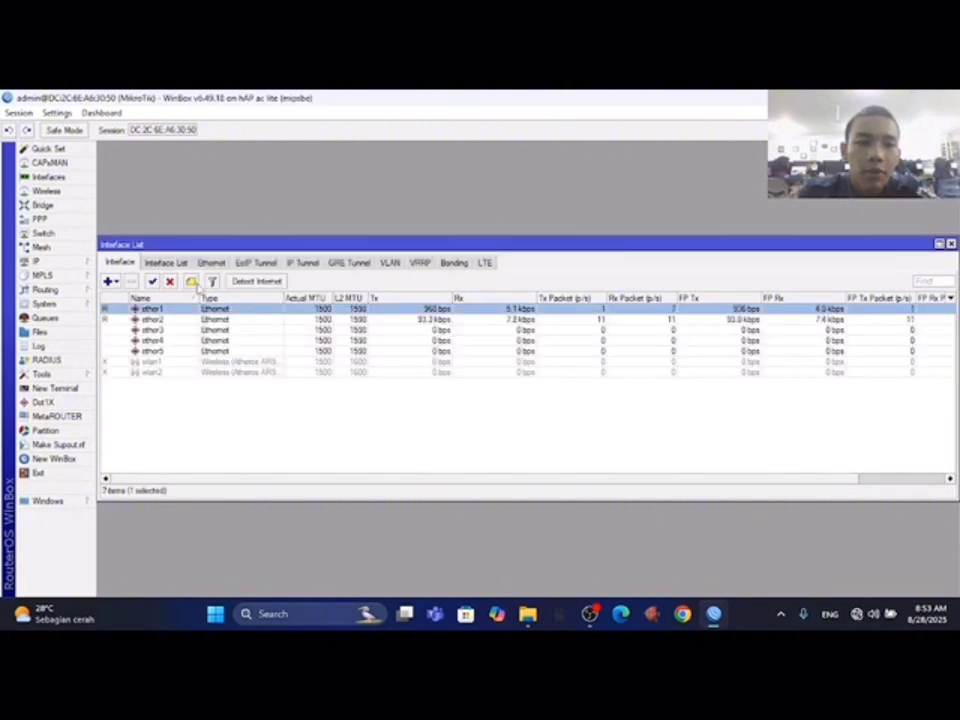
pyautogui.click(191, 281)
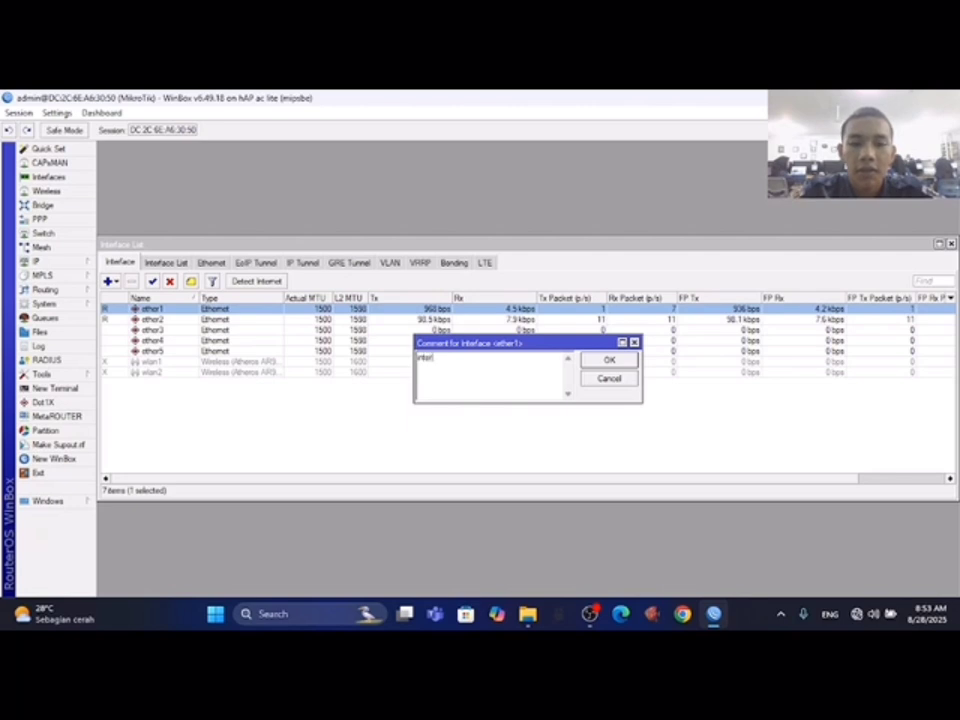
pyautogui.press('Return')
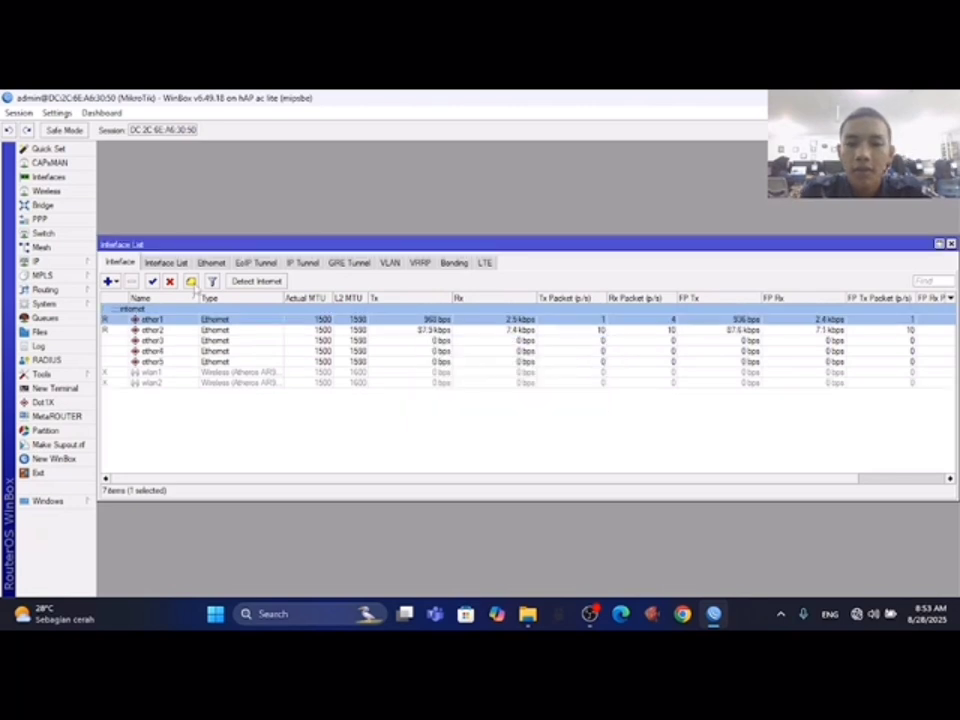
pyautogui.click(166, 331)
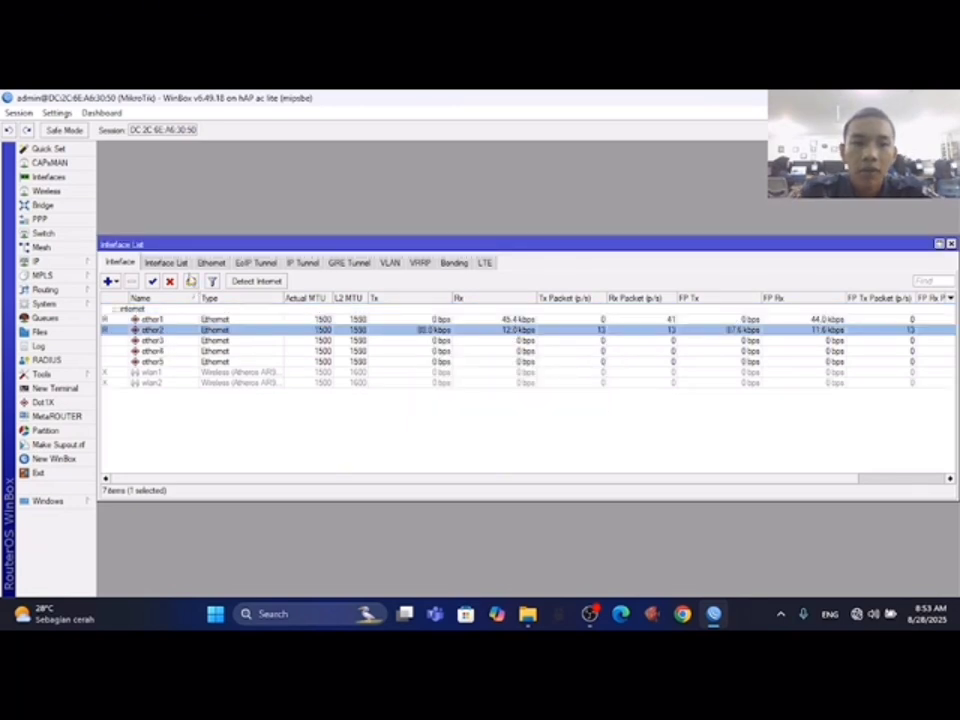
pyautogui.click(191, 281)
pyautogui.write('LAN')
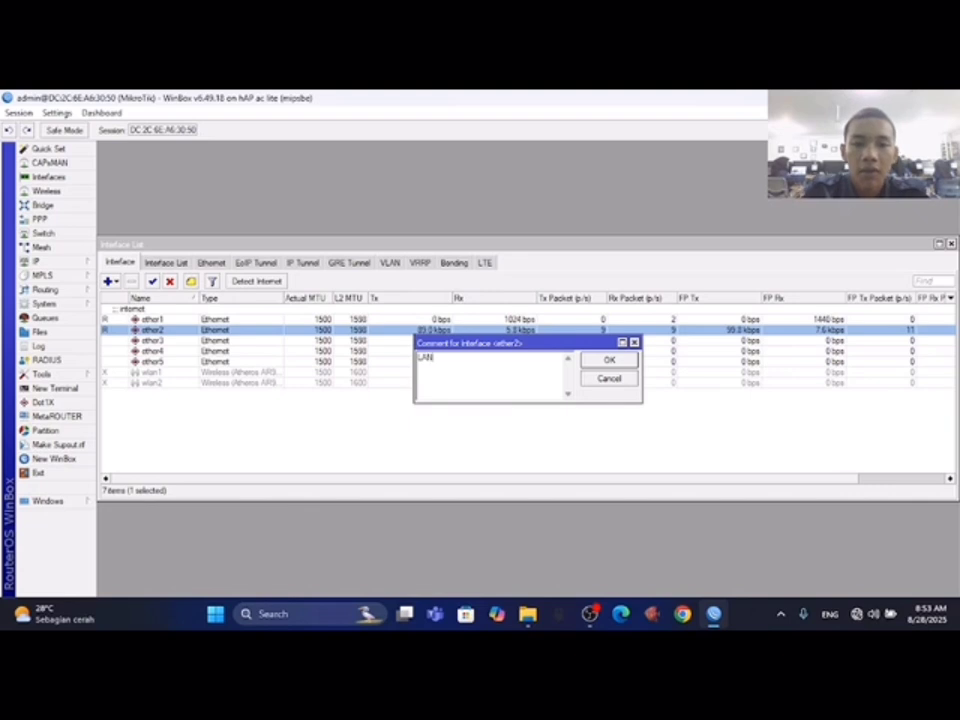
pyautogui.press('Return')
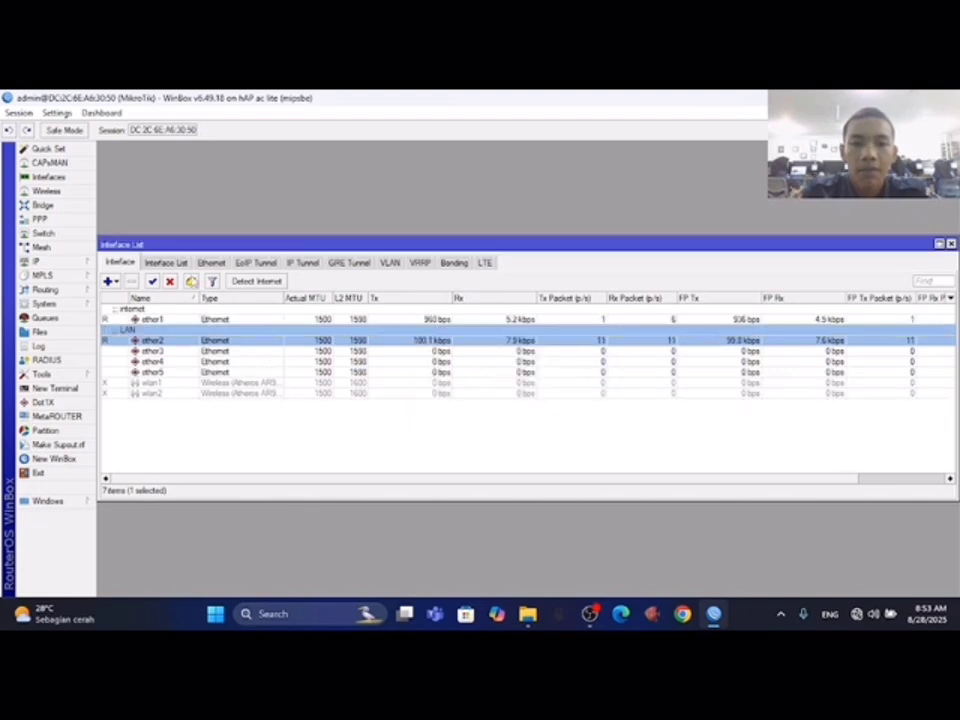
# Enable the wlan1 wireless interface and give it the comment "AP"
pyautogui.click(148, 384)
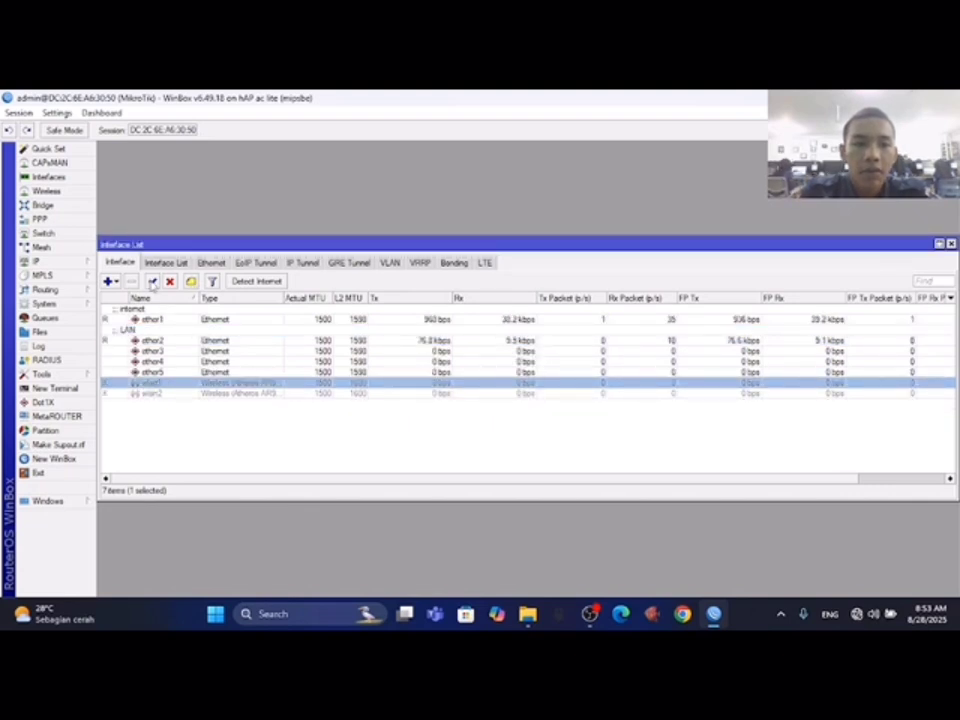
pyautogui.click(152, 281)
pyautogui.click(191, 281)
pyautogui.write('AP')
pyautogui.press('Return')
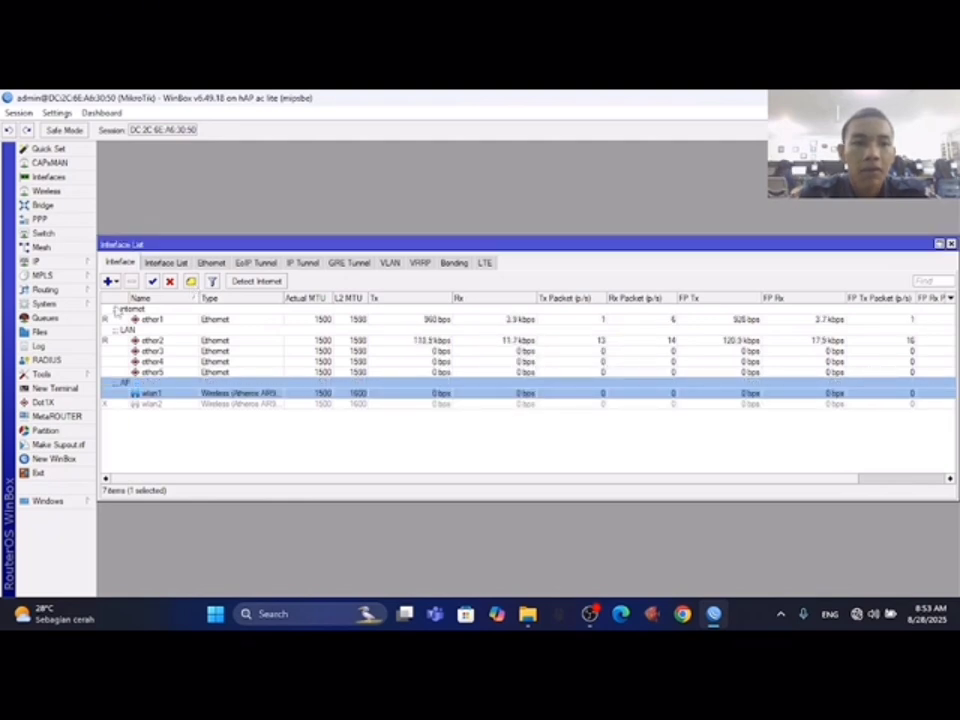
# Create a DHCP client on ether1 with peer DNS, peer NTP and the default route kept on, and close the client list
pyautogui.click(36, 261)
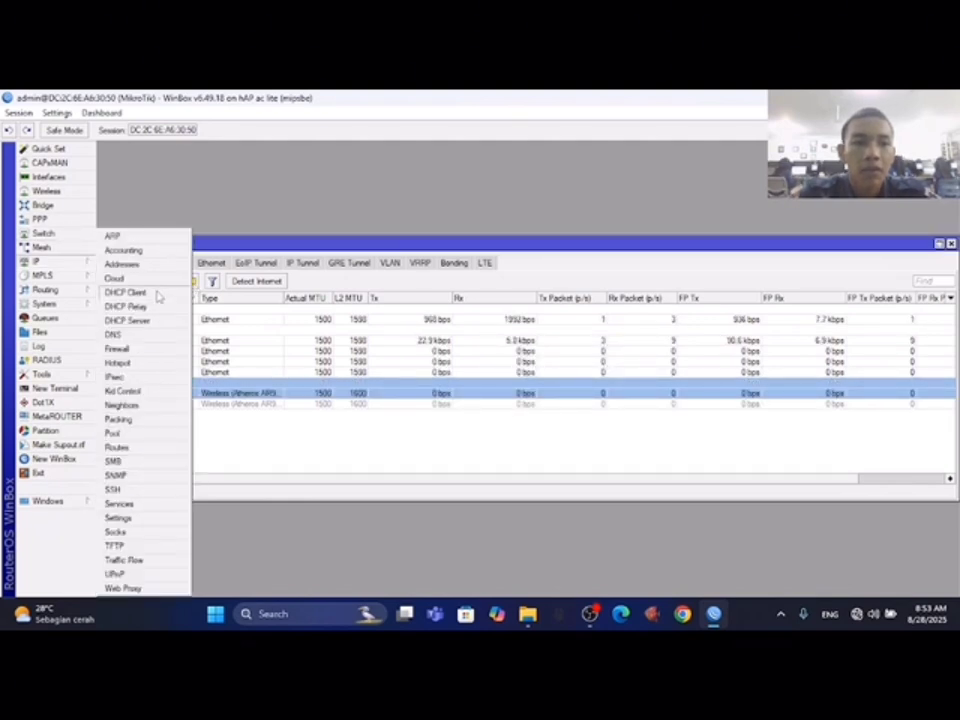
pyautogui.click(150, 293)
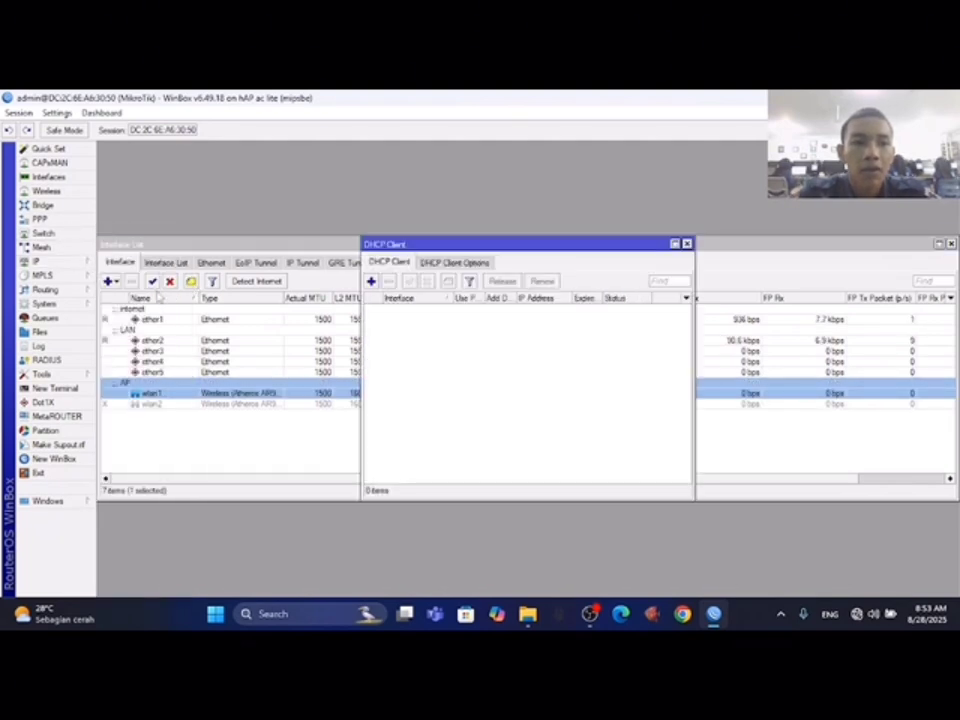
pyautogui.click(371, 282)
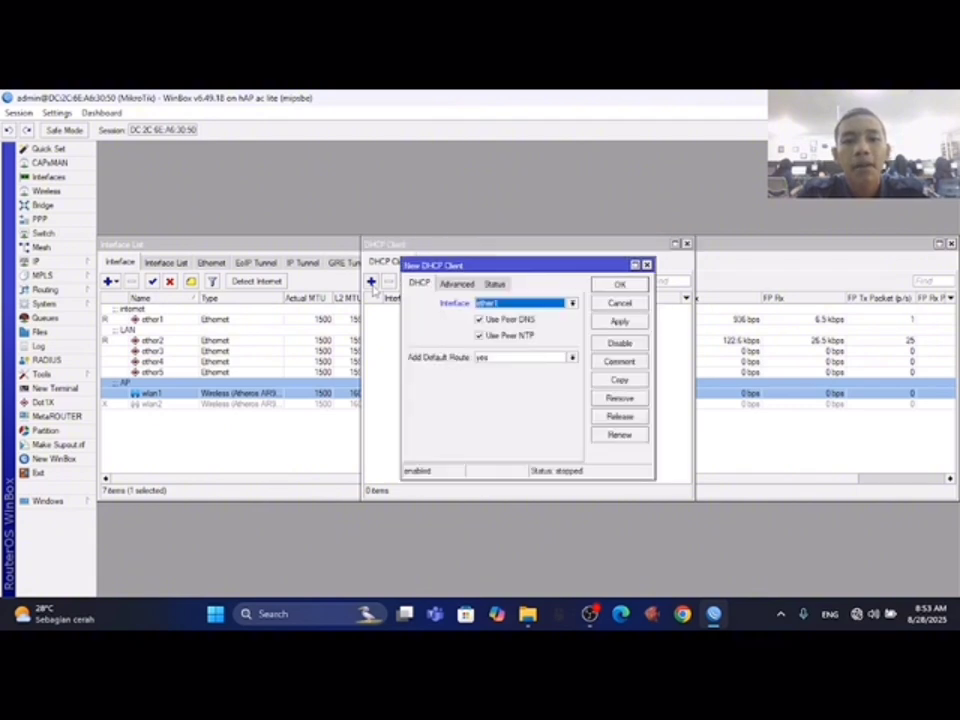
pyautogui.click(619, 322)
pyautogui.click(620, 284)
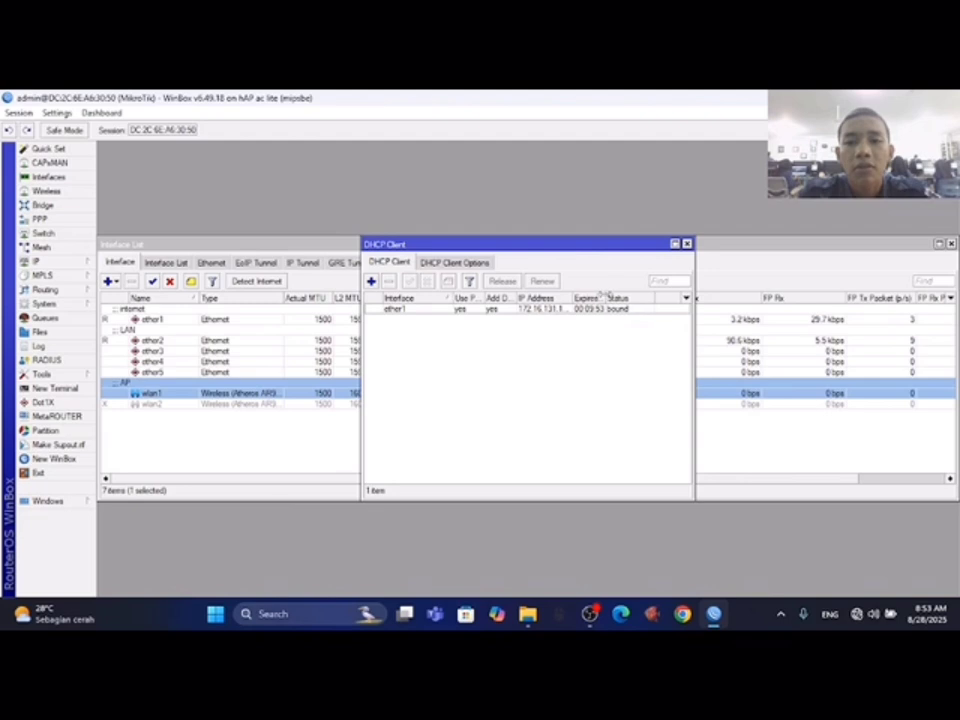
pyautogui.click(686, 243)
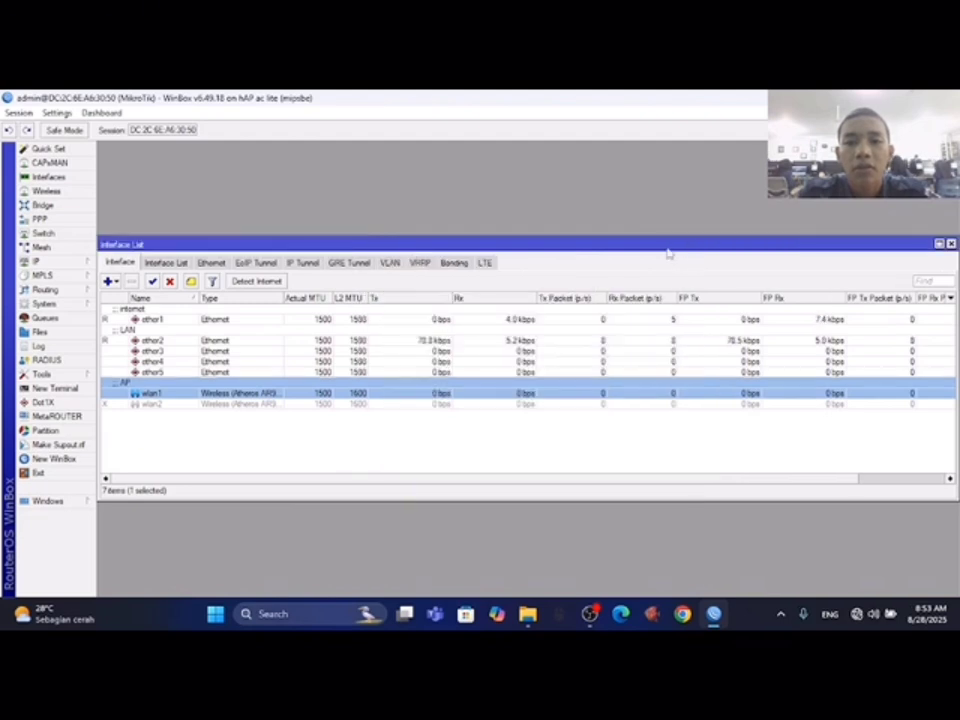
# Add the IP address 192.168.20.1/24 to interface ether2 in the router's address list
pyautogui.click(45, 262)
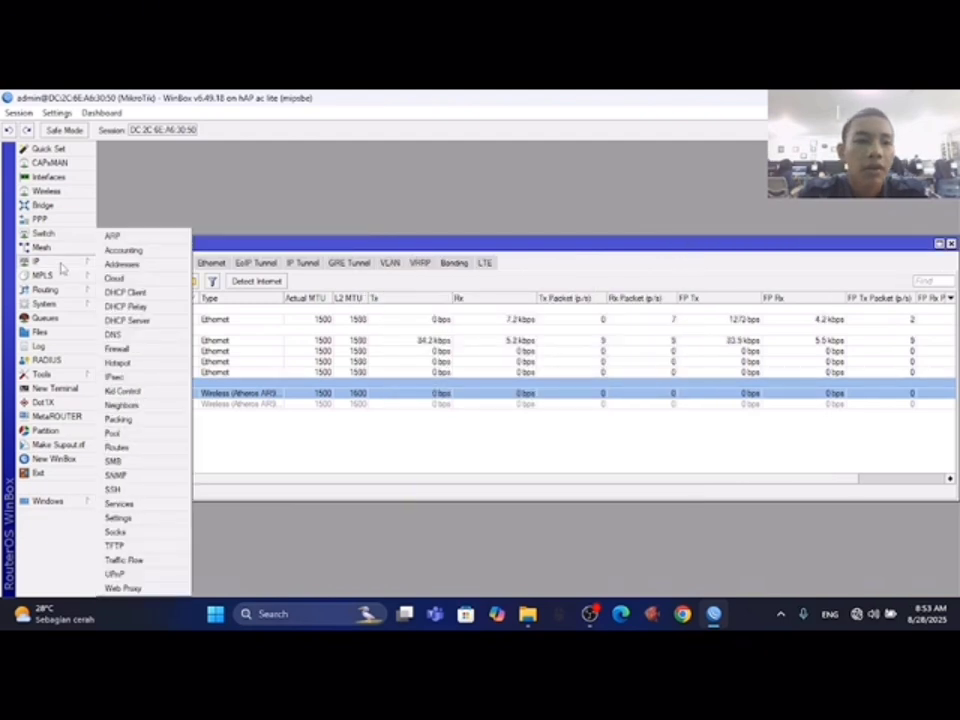
pyautogui.click(121, 265)
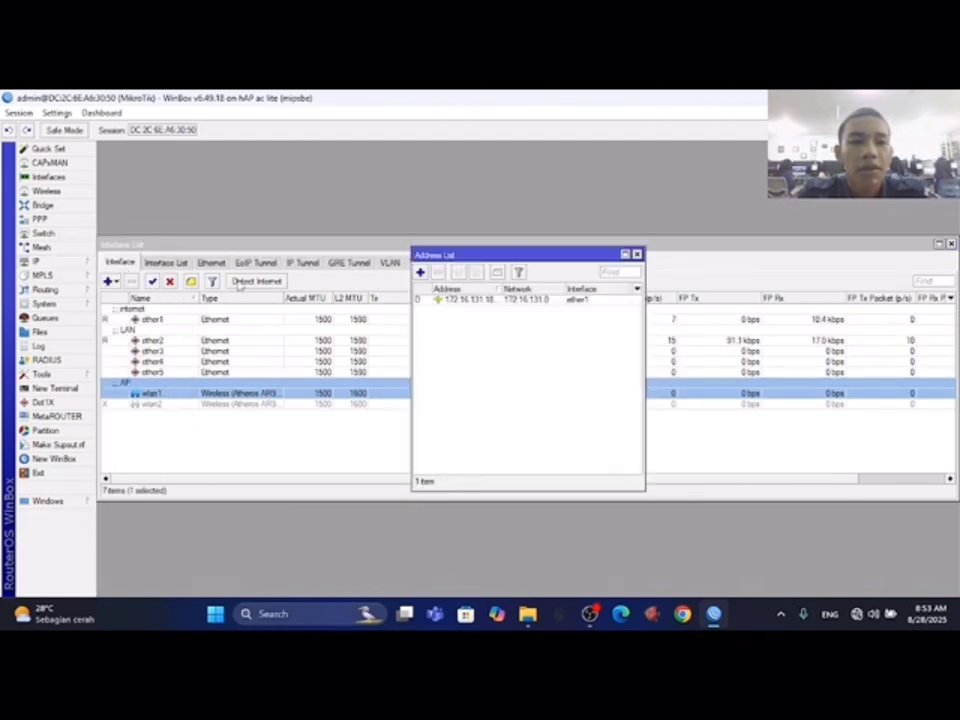
pyautogui.click(420, 272)
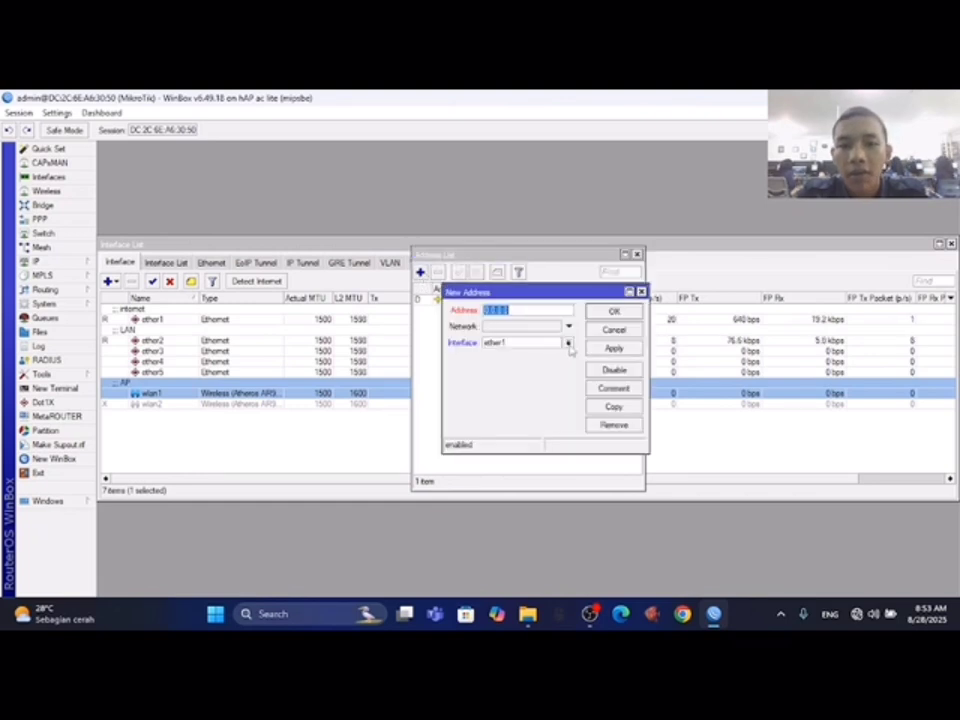
pyautogui.click(567, 342)
pyautogui.click(570, 363)
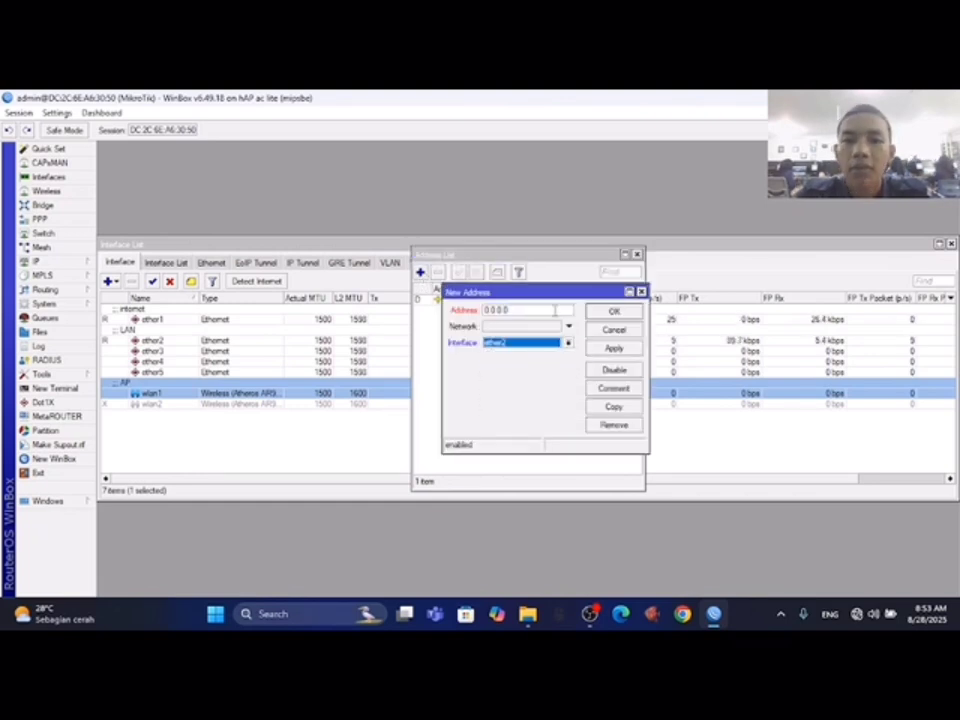
pyautogui.click(554, 310)
pyautogui.doubleClick(554, 310)
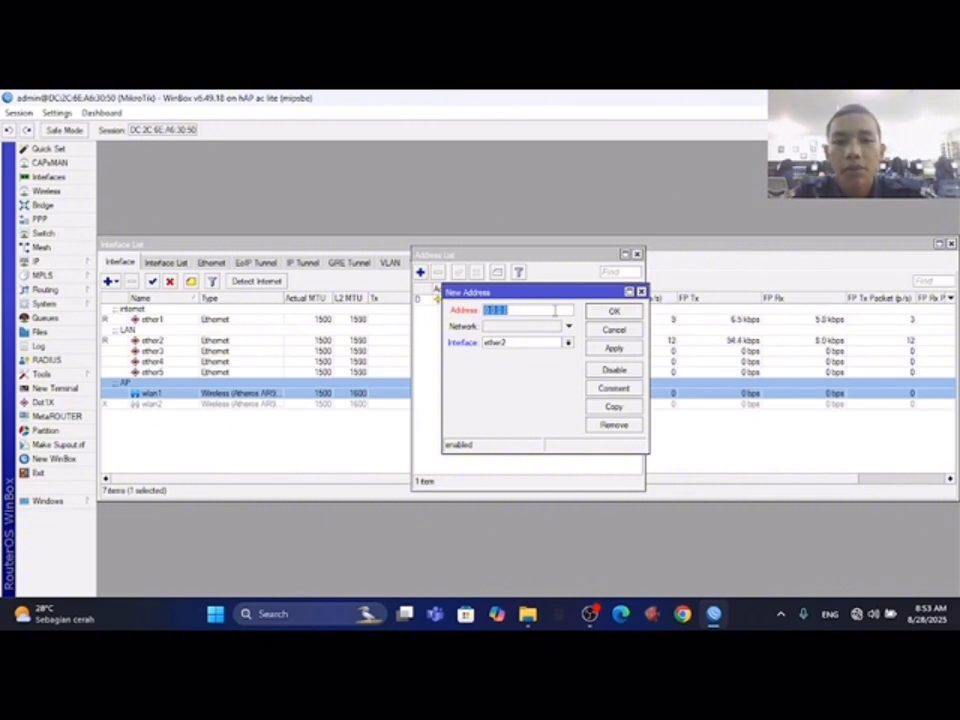
pyautogui.write('192')
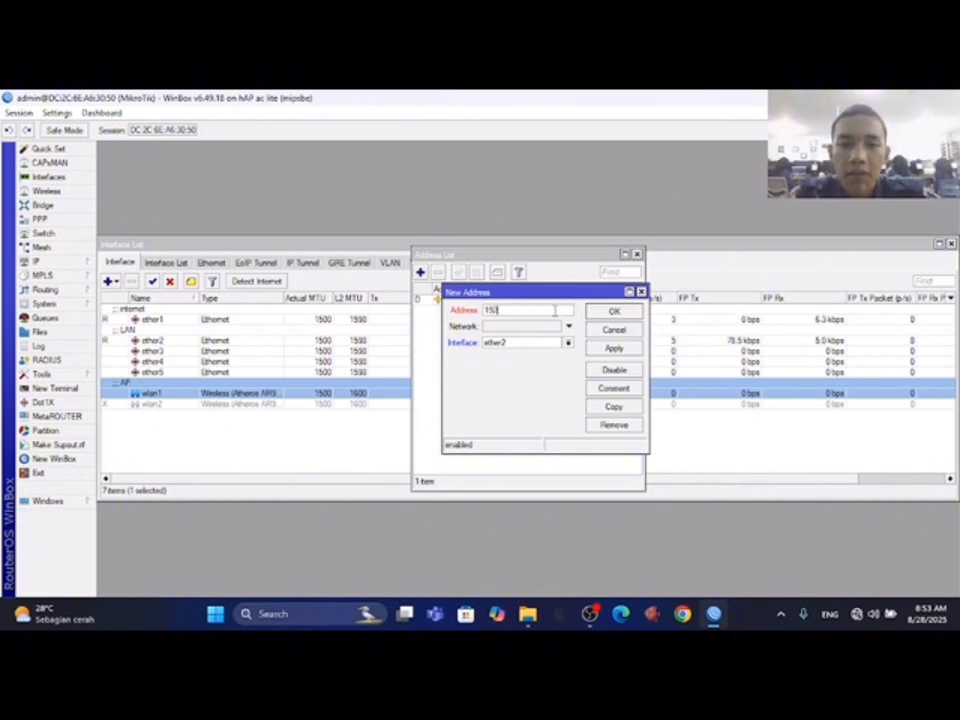
pyautogui.write('.168.1')
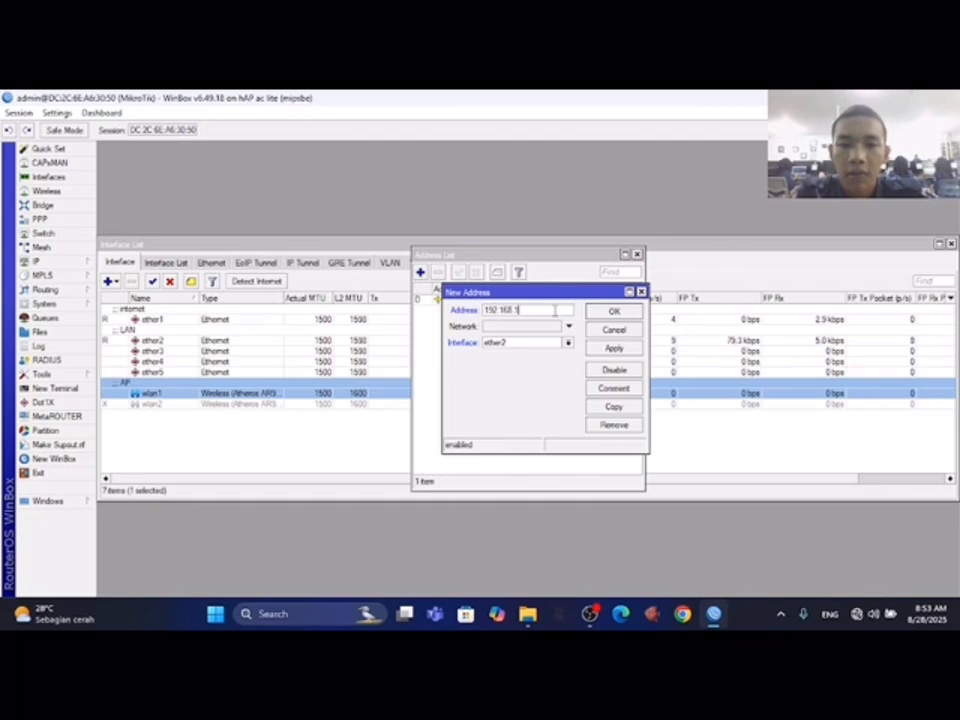
pyautogui.press('BackSpace')
pyautogui.write('30')
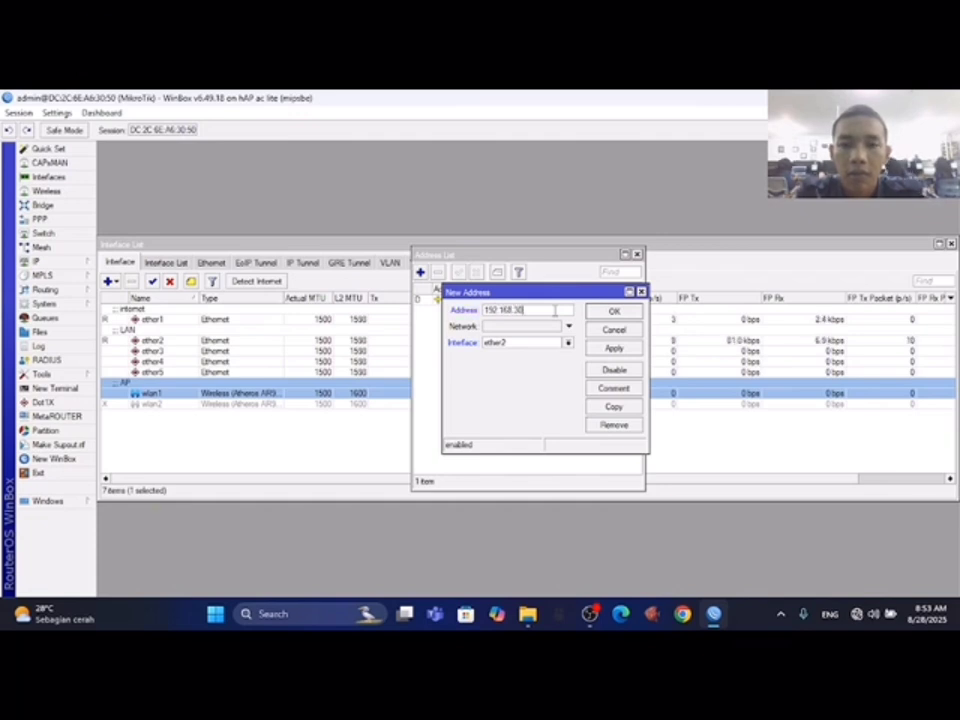
pyautogui.write('.1')
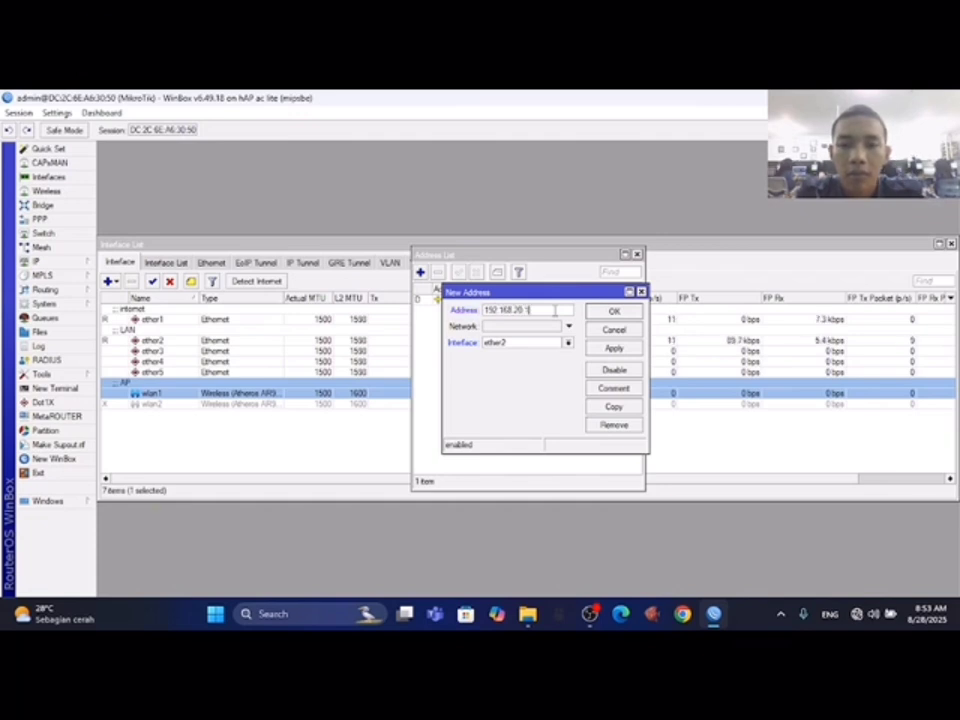
pyautogui.write('/24')
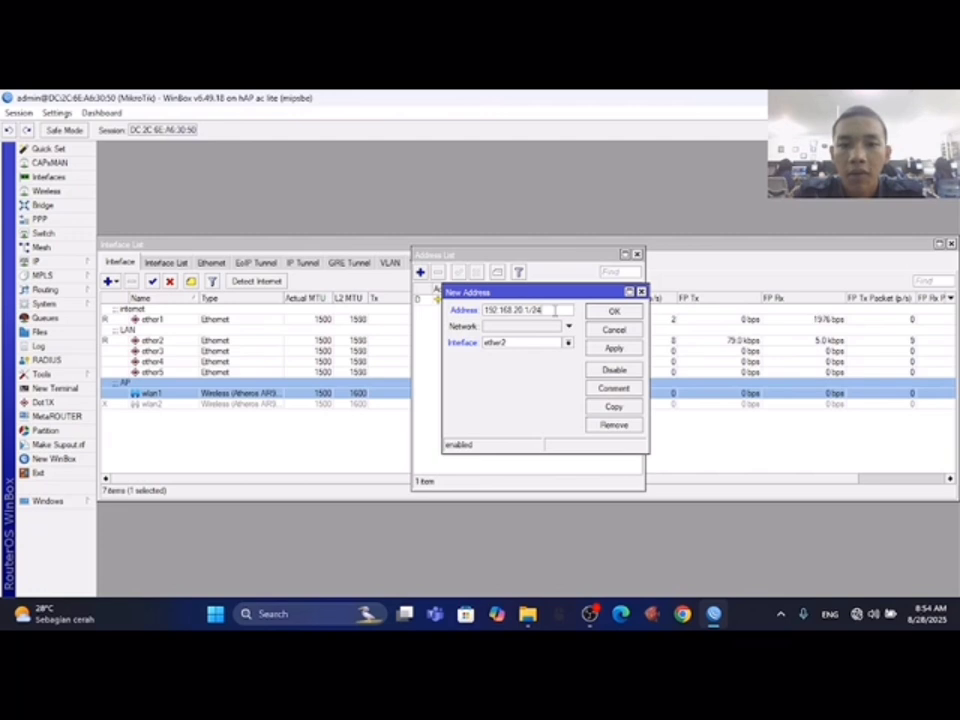
pyautogui.click(612, 349)
pyautogui.click(614, 311)
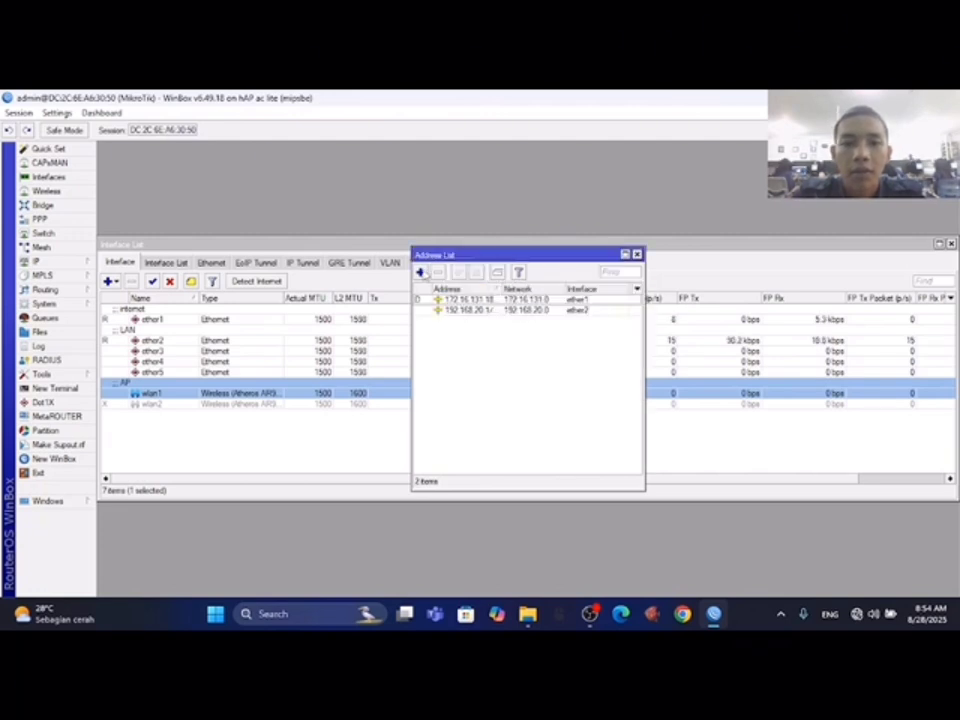
# Add the IP address 192.168.25.1/24 to interface wlan1 and close the address list
pyautogui.click(420, 272)
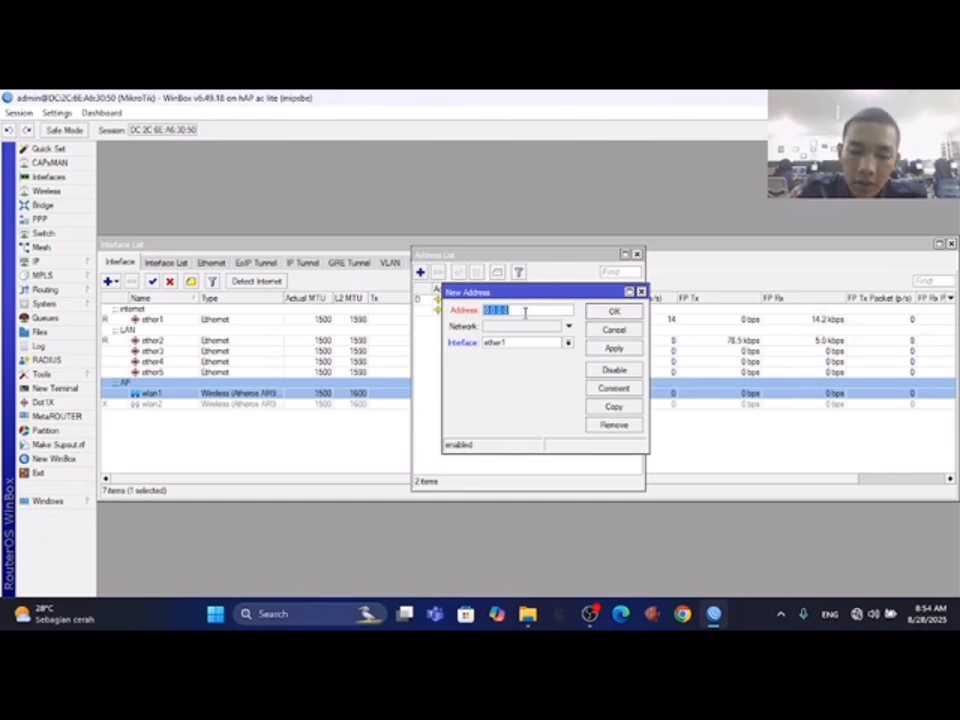
pyautogui.write('192')
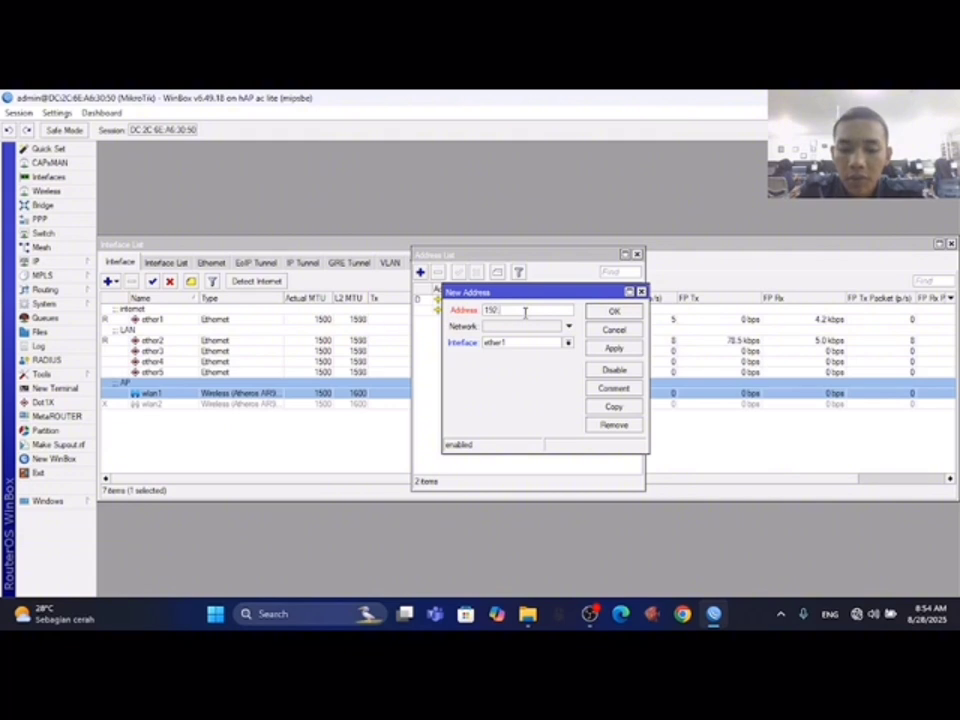
pyautogui.write('.168.2')
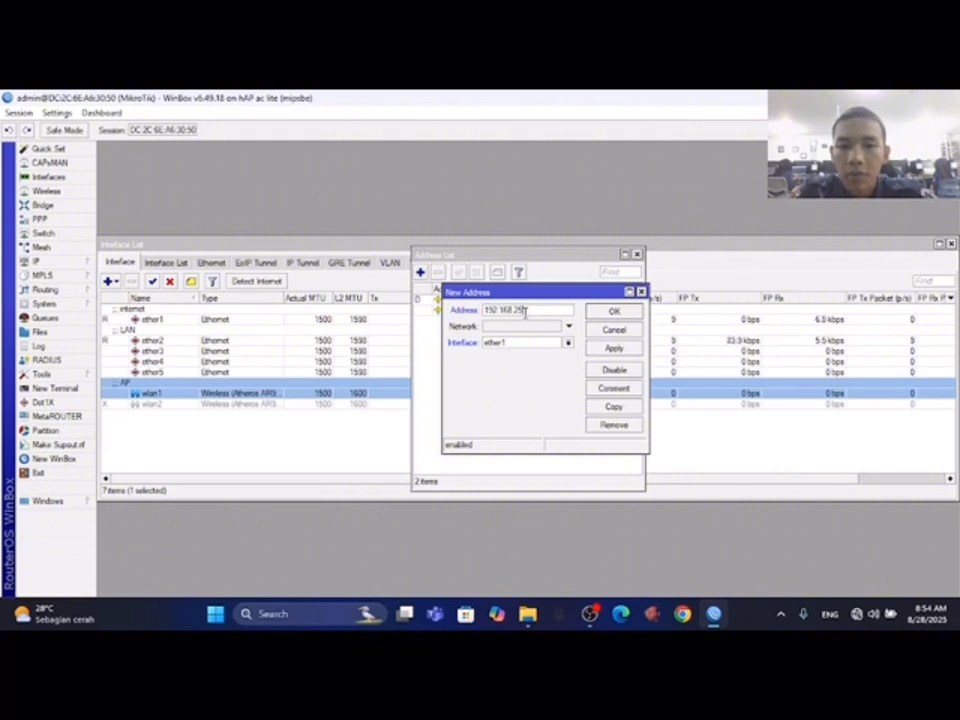
pyautogui.write('5.1/24')
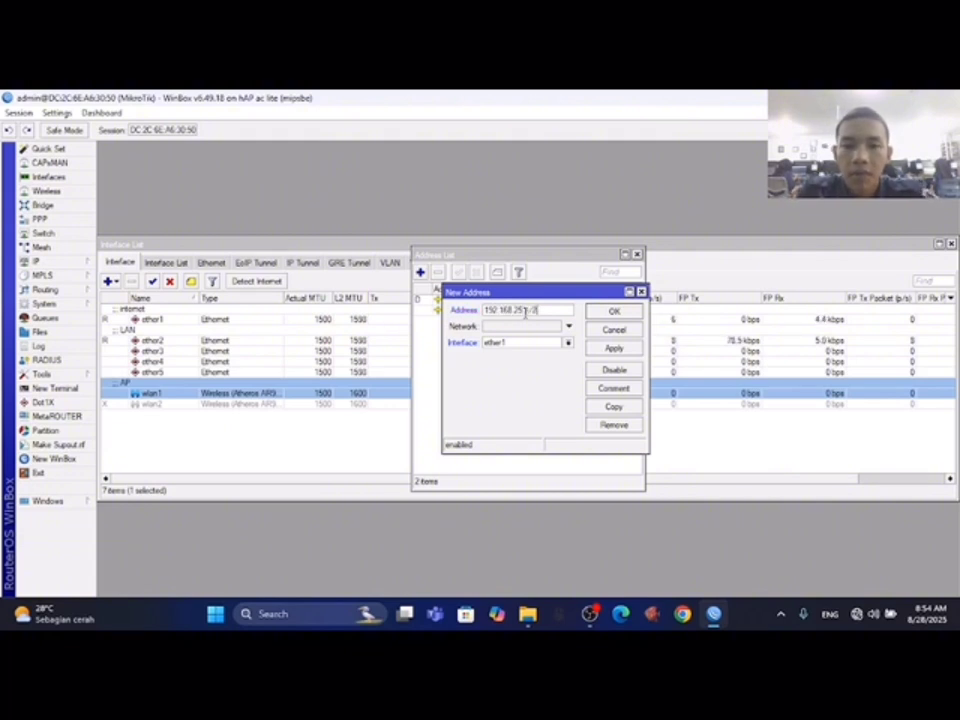
pyautogui.click(567, 343)
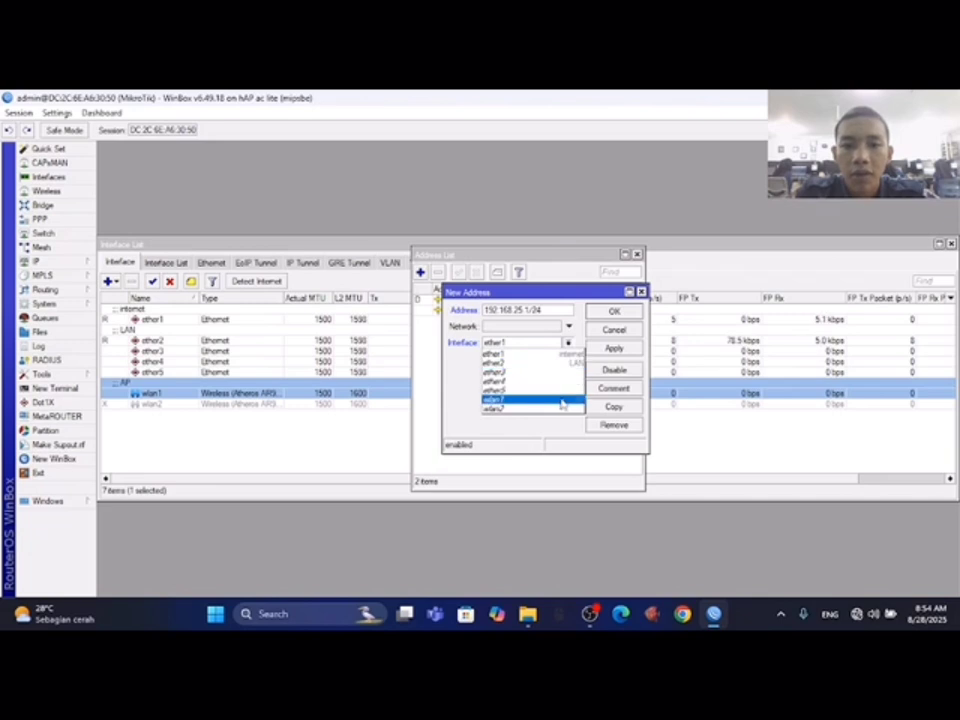
pyautogui.click(561, 400)
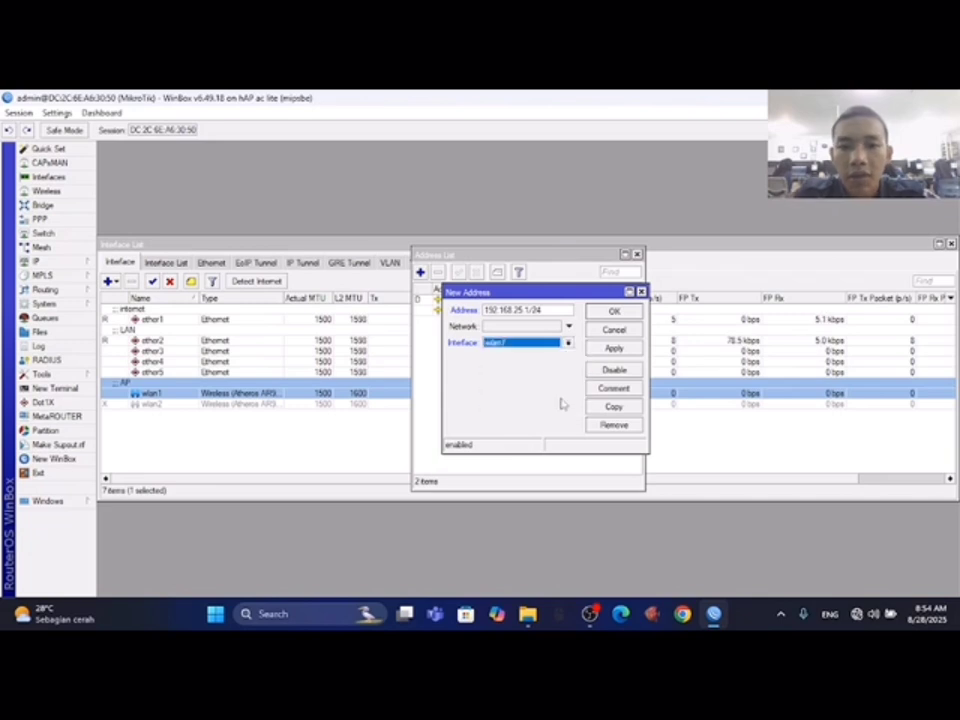
pyautogui.click(614, 348)
pyautogui.click(614, 311)
pyautogui.click(638, 254)
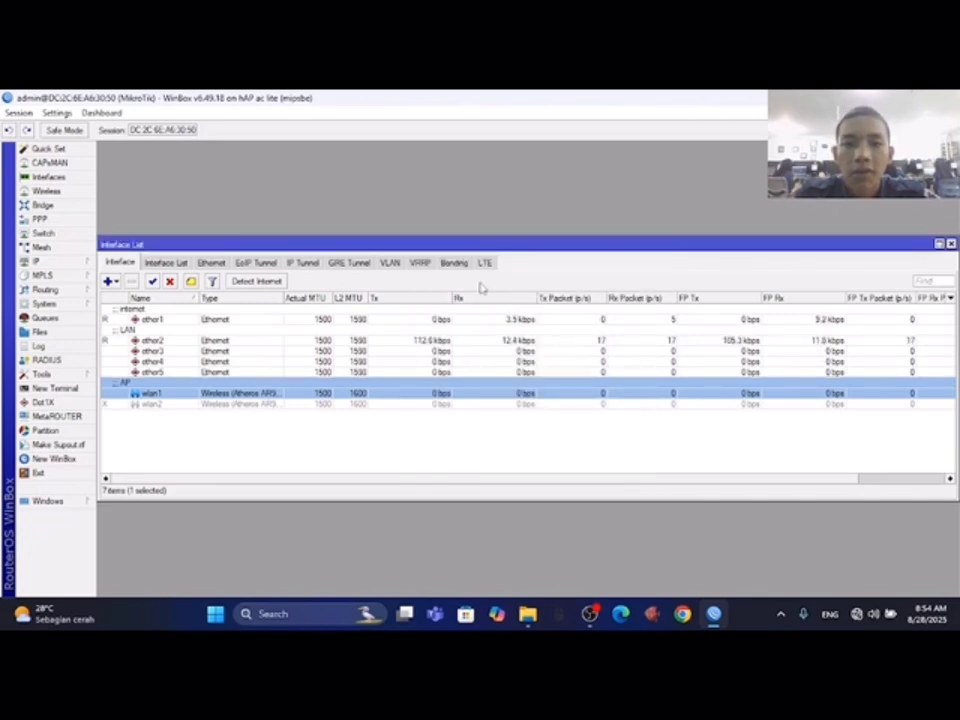
# Set the router's DNS server to 8.8.8.8, then reopen the DNS settings to check the entry and close them
pyautogui.click(85, 263)
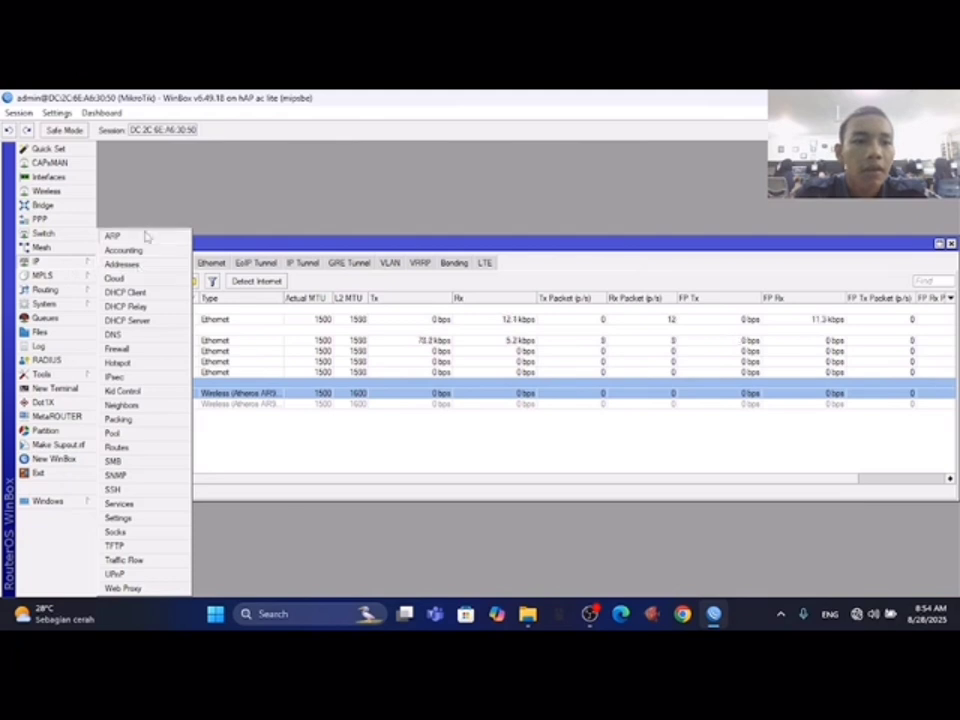
pyautogui.click(141, 337)
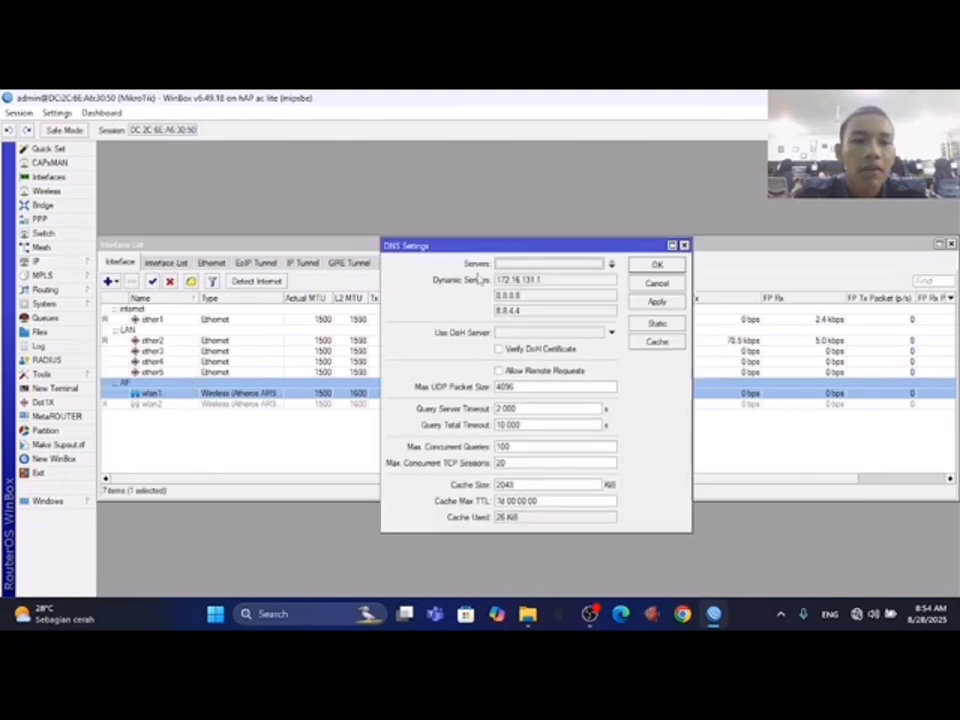
pyautogui.moveTo(497, 263); pyautogui.dragTo(528, 265)
pyautogui.write('8.8.8.8')
pyautogui.press('Return')
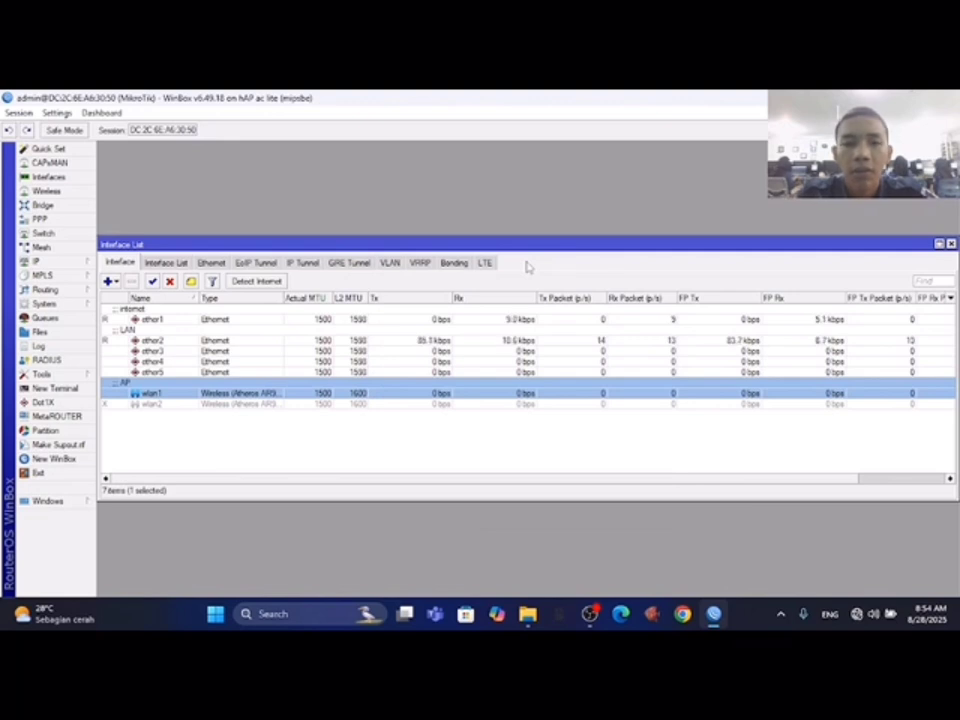
pyautogui.click(45, 261)
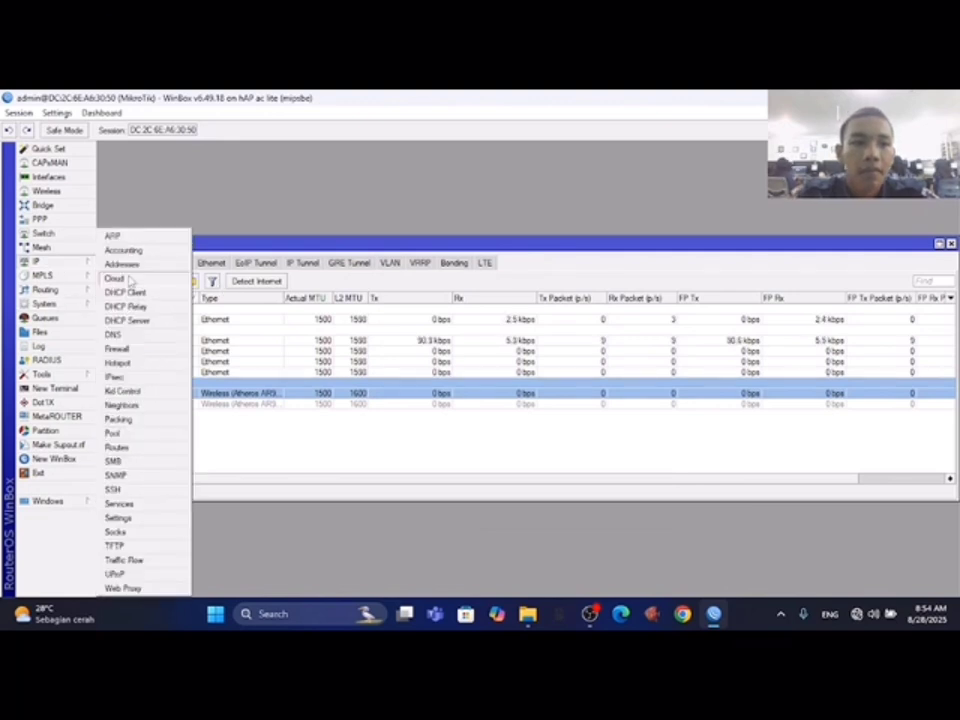
pyautogui.click(145, 338)
pyautogui.click(660, 263)
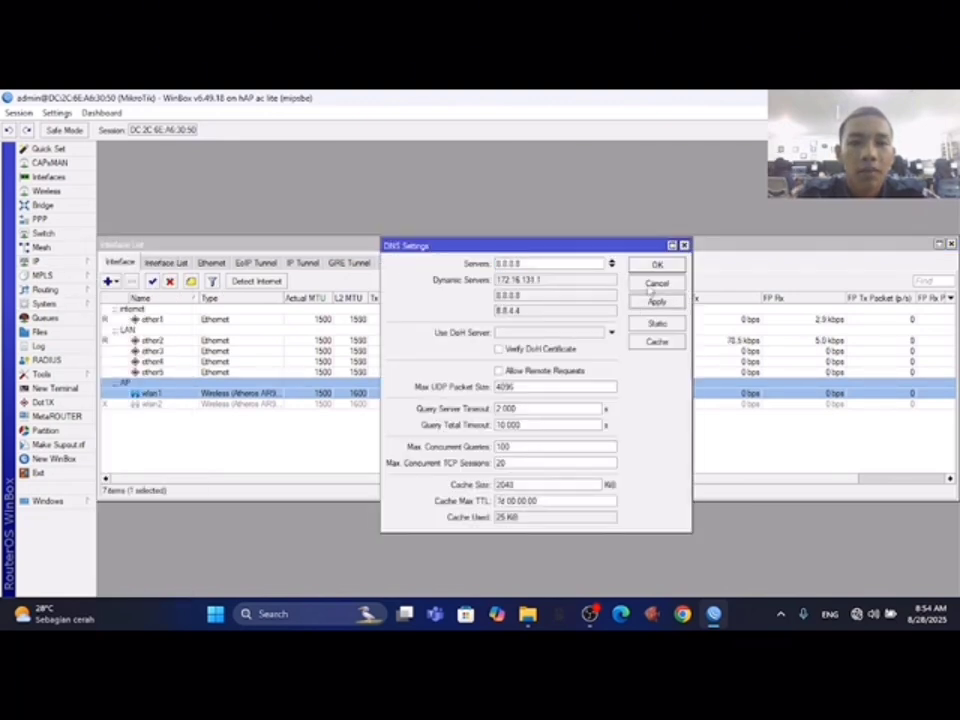
# Start a new firewall NAT rule with chain srcnat and out interface ether1
pyautogui.click(37, 262)
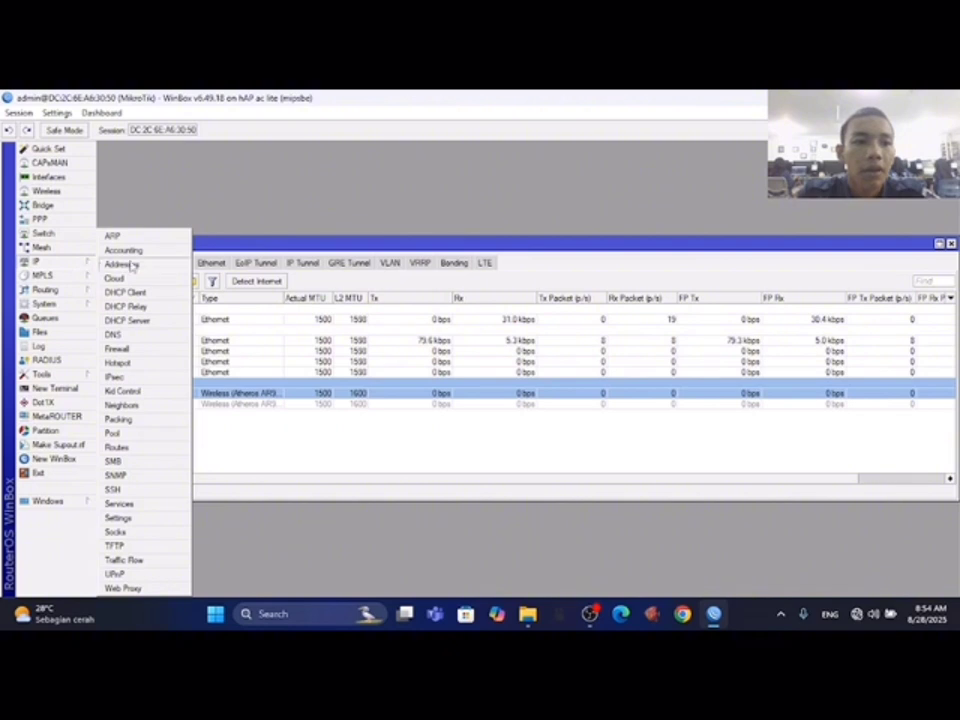
pyautogui.click(160, 351)
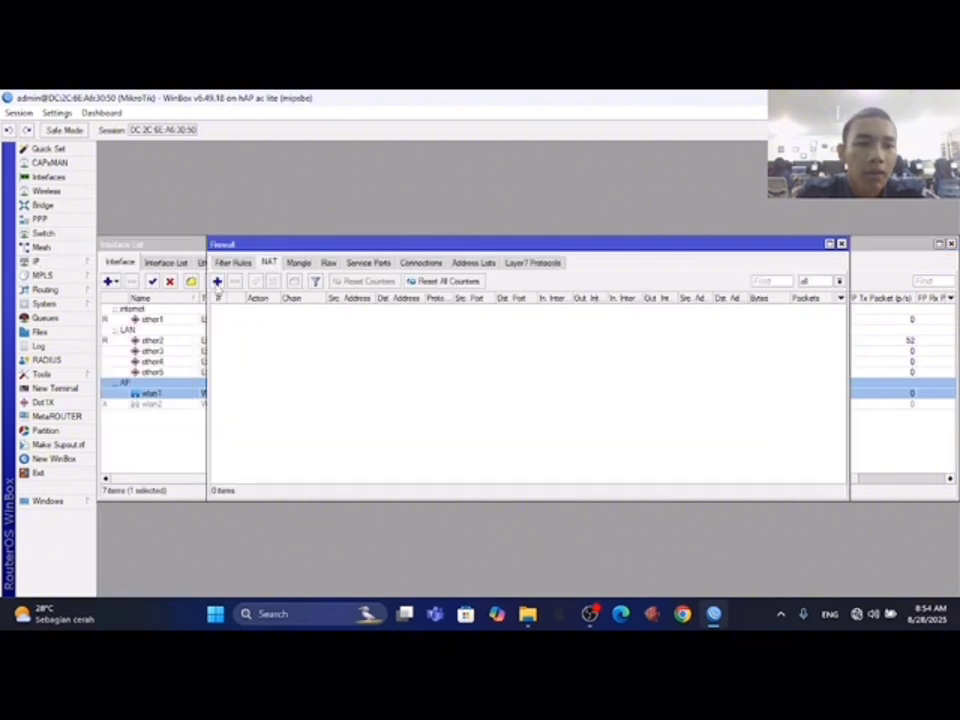
pyautogui.click(217, 282)
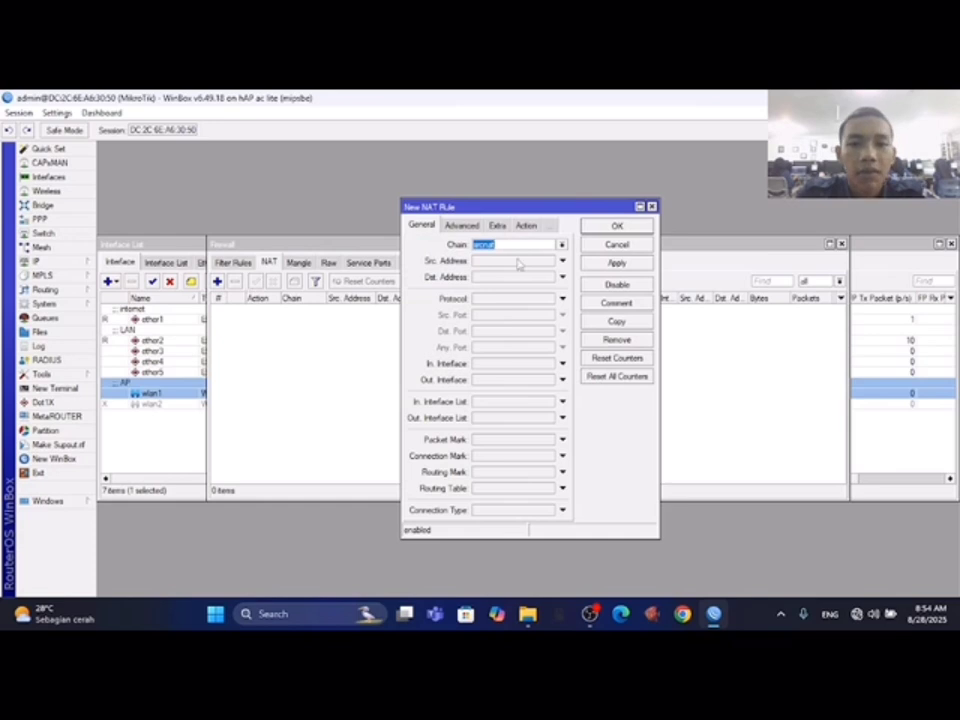
pyautogui.click(562, 380)
pyautogui.click(526, 390)
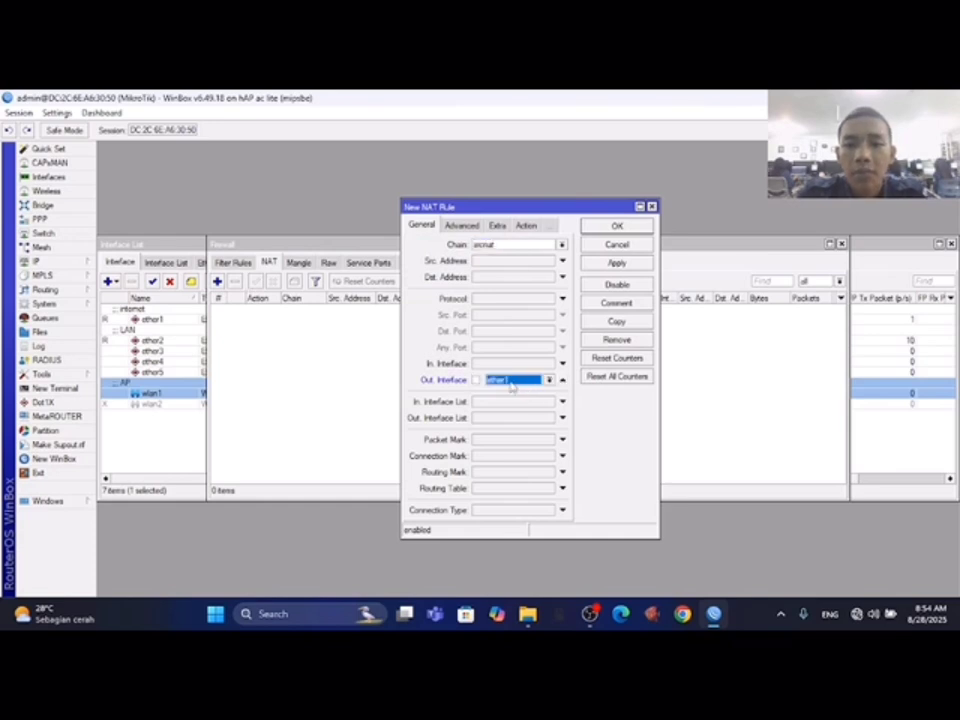
pyautogui.click(563, 381)
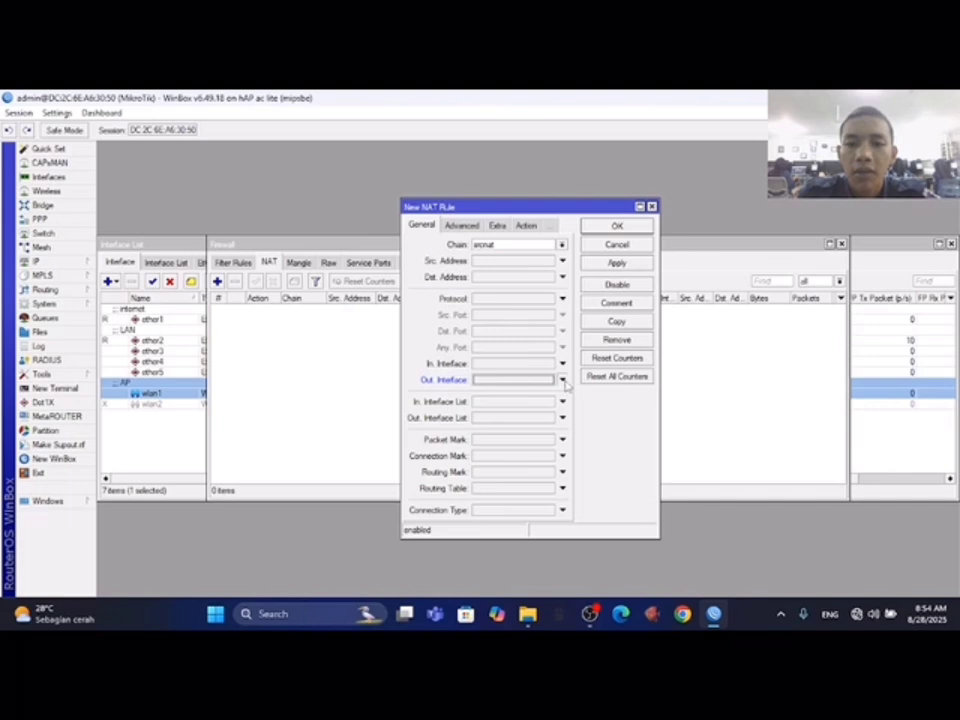
pyautogui.click(563, 380)
pyautogui.click(526, 390)
# Set the NAT rule's action to masquerade, save the rule and close the firewall window
pyautogui.click(521, 227)
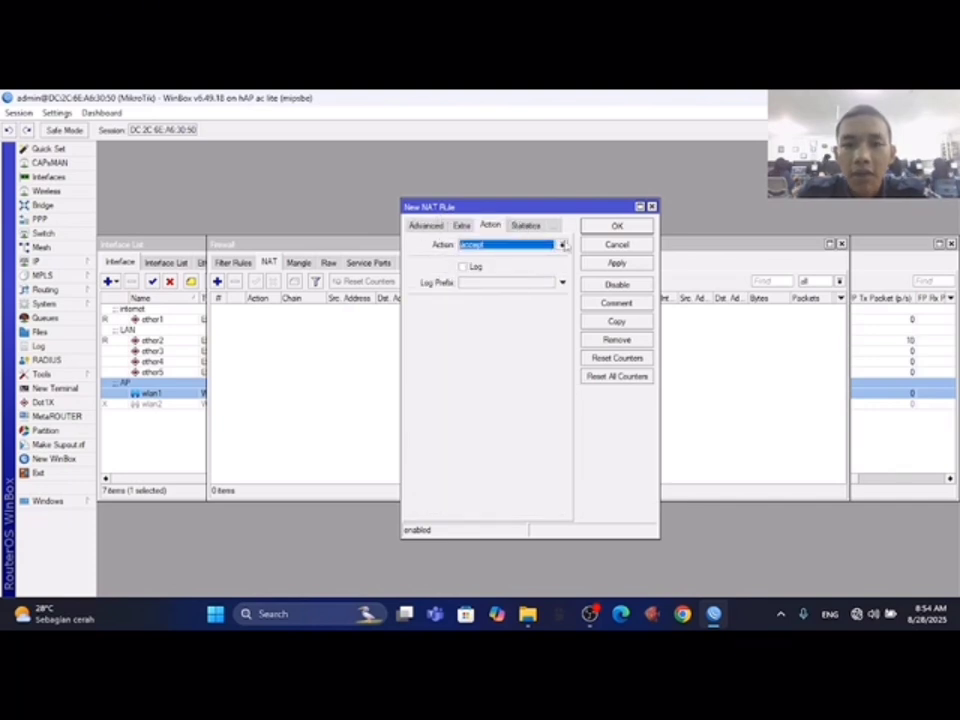
pyautogui.click(561, 245)
pyautogui.click(525, 313)
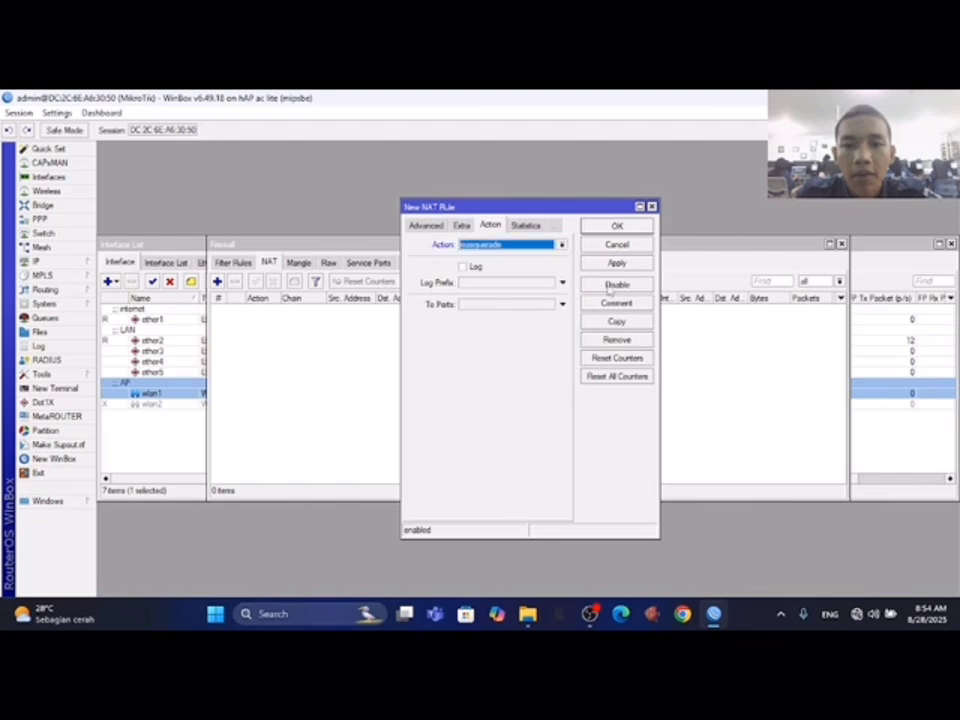
pyautogui.click(617, 263)
pyautogui.click(617, 226)
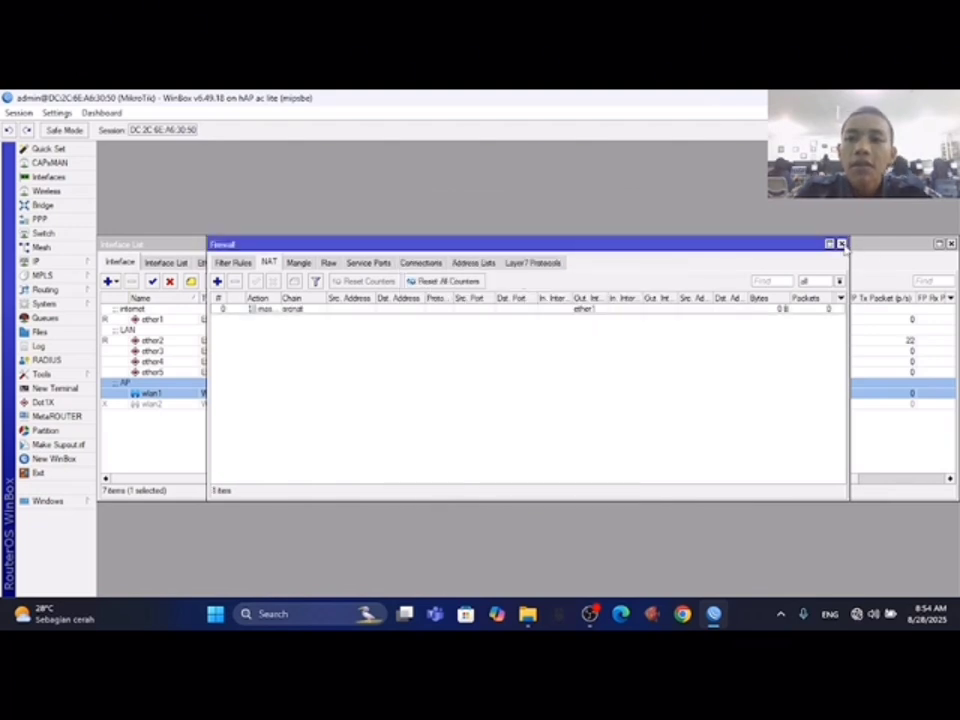
pyautogui.click(841, 244)
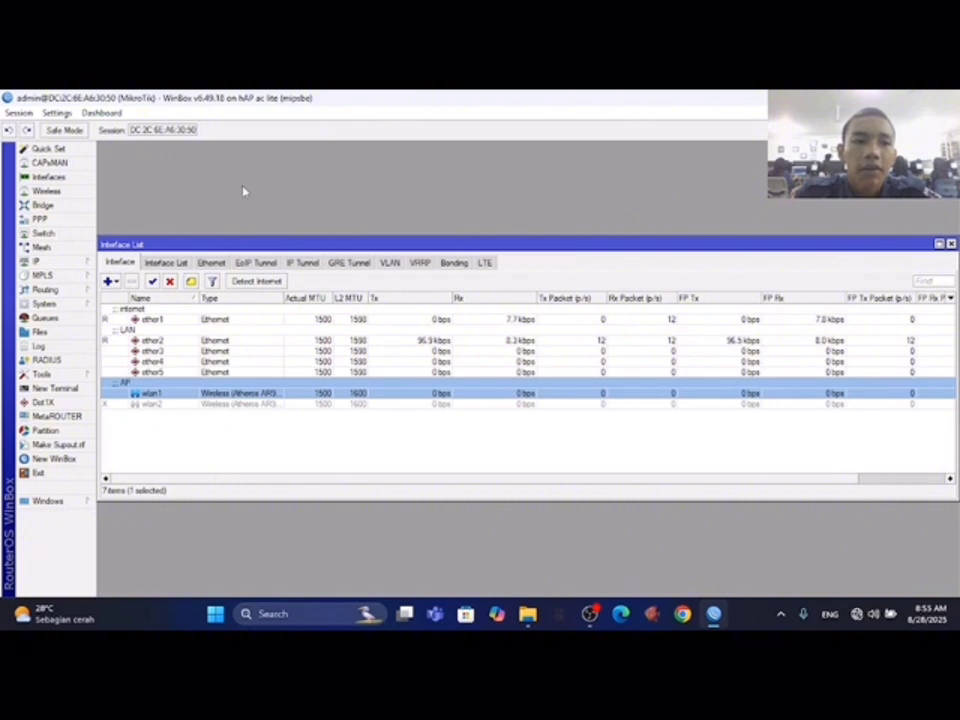
# Run DHCP Setup for interface ether2, accepting the suggested gateway 192.168.20.1, lease time 00:10:00 and other defaults
pyautogui.click(76, 262)
pyautogui.click(158, 320)
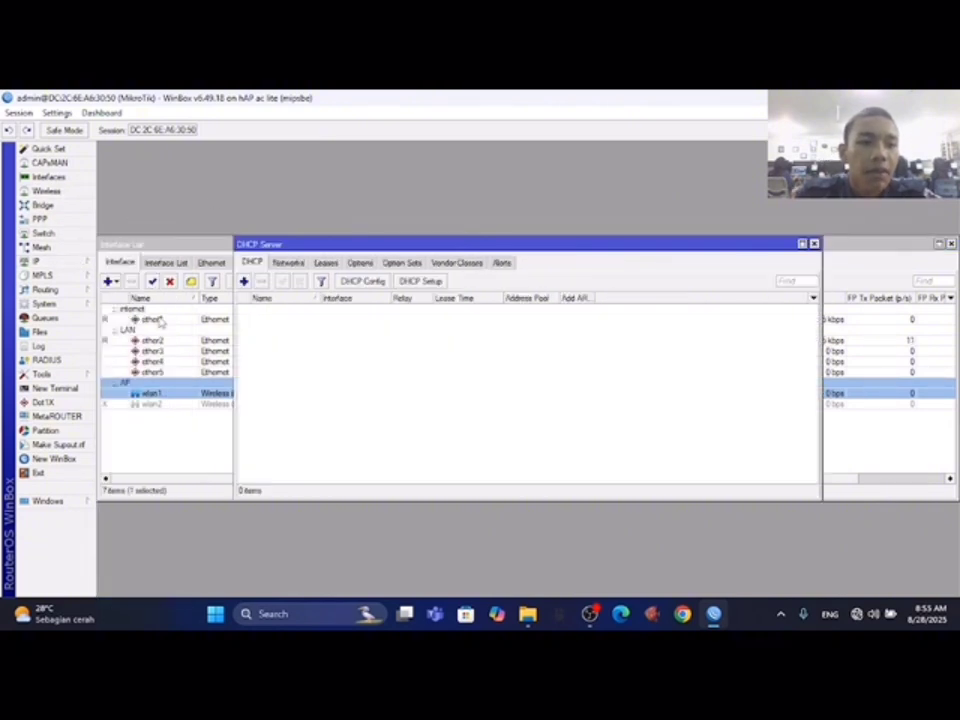
pyautogui.click(421, 281)
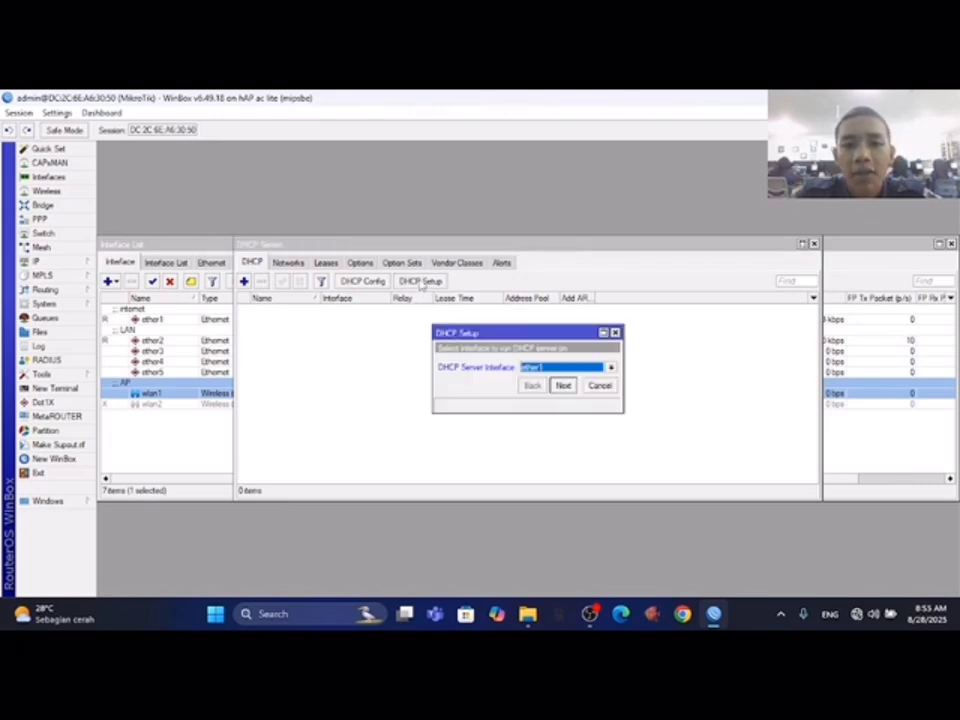
pyautogui.click(610, 367)
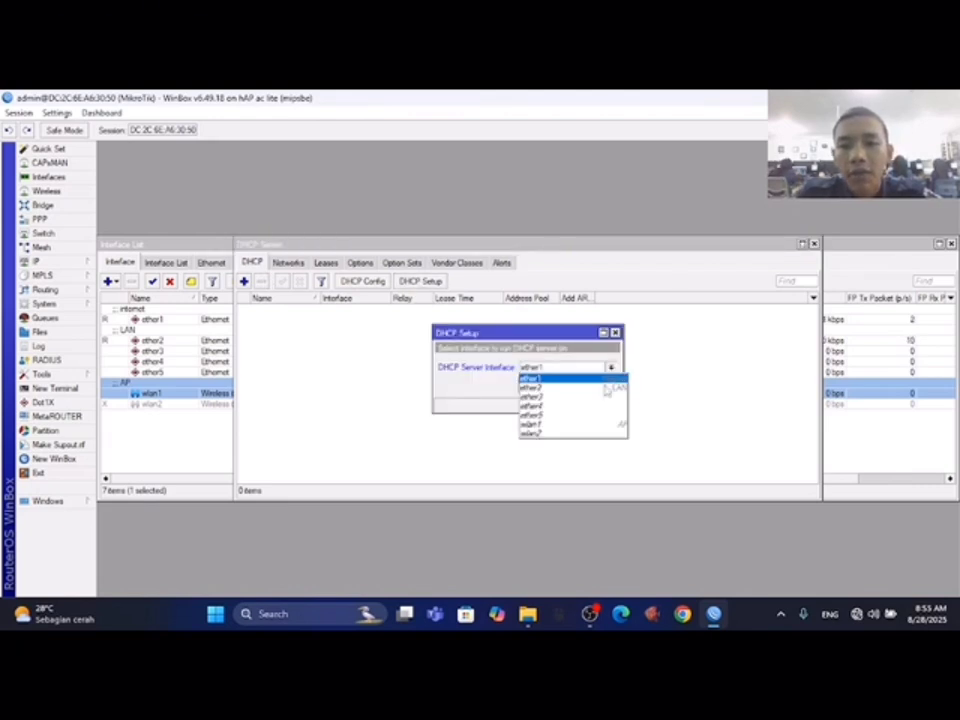
pyautogui.click(572, 387)
pyautogui.click(564, 386)
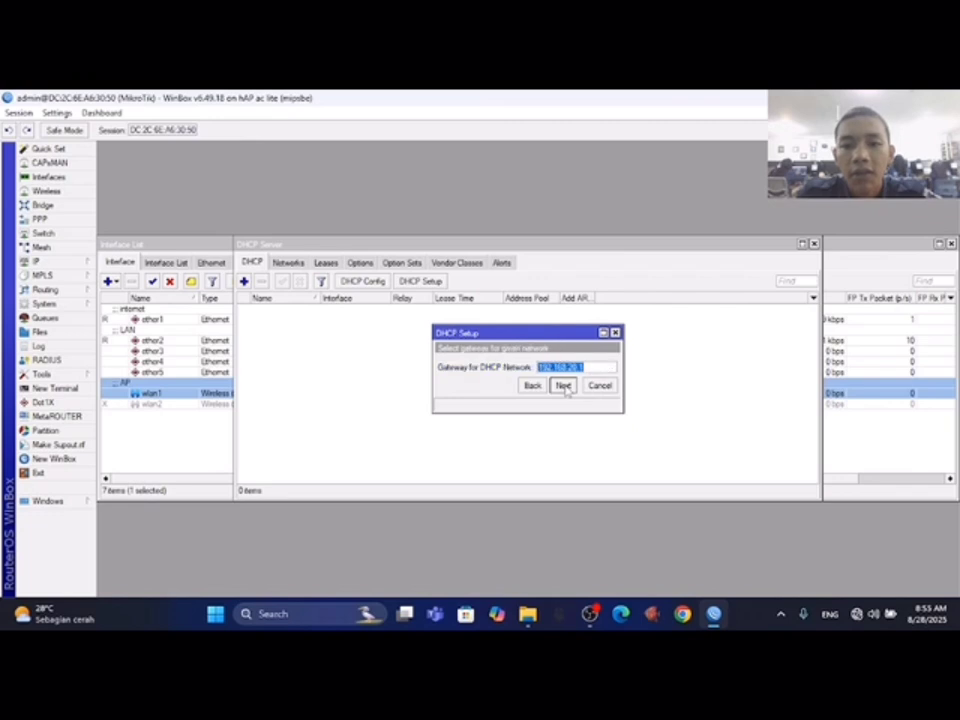
pyautogui.click(564, 386)
pyautogui.click(563, 418)
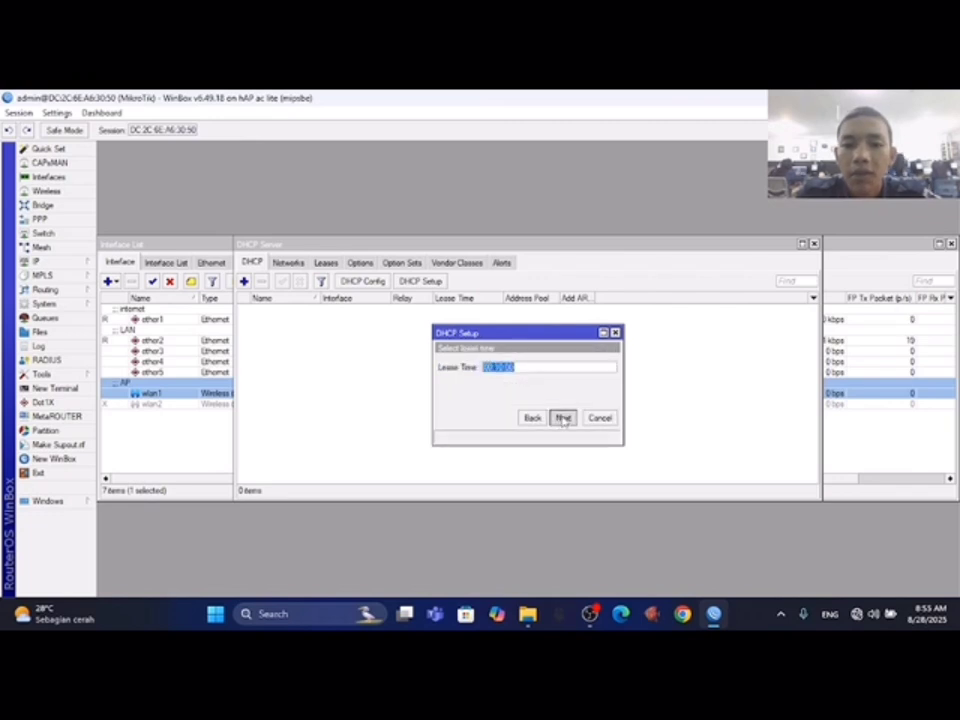
pyautogui.click(563, 418)
pyautogui.click(530, 364)
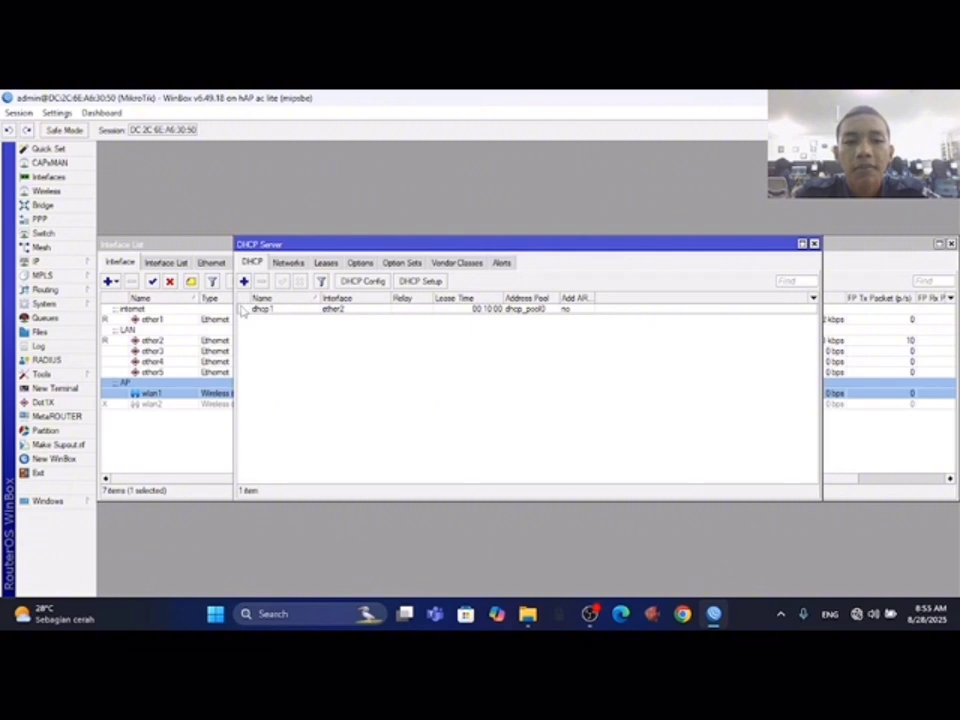
# Run DHCP Setup for interface wlan1 with all suggested values and close the DHCP server window
pyautogui.click(433, 285)
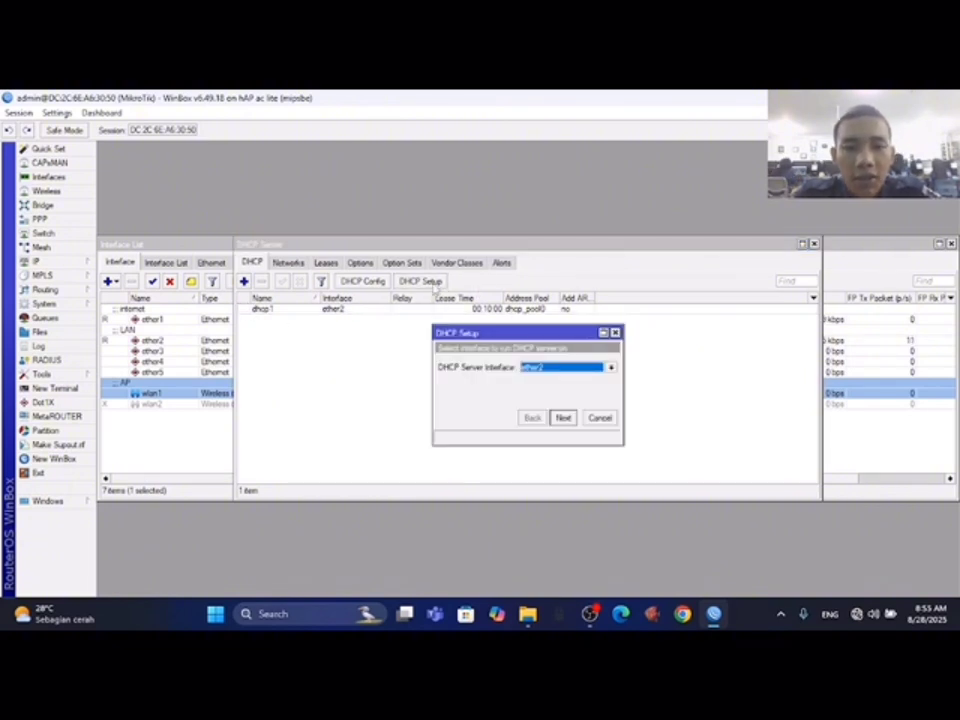
pyautogui.click(611, 367)
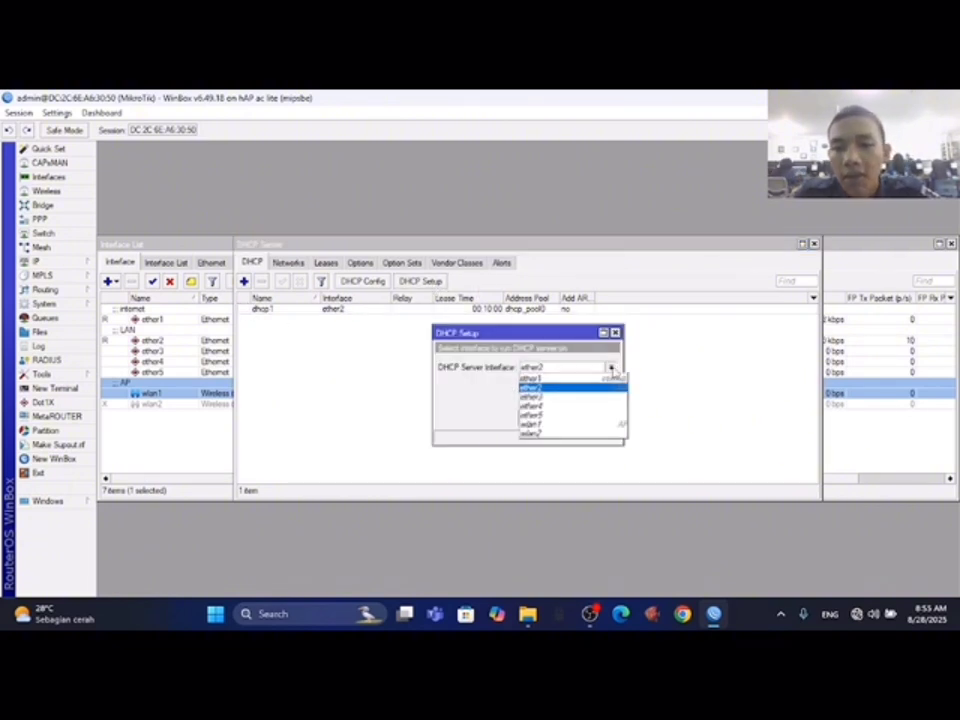
pyautogui.click(593, 428)
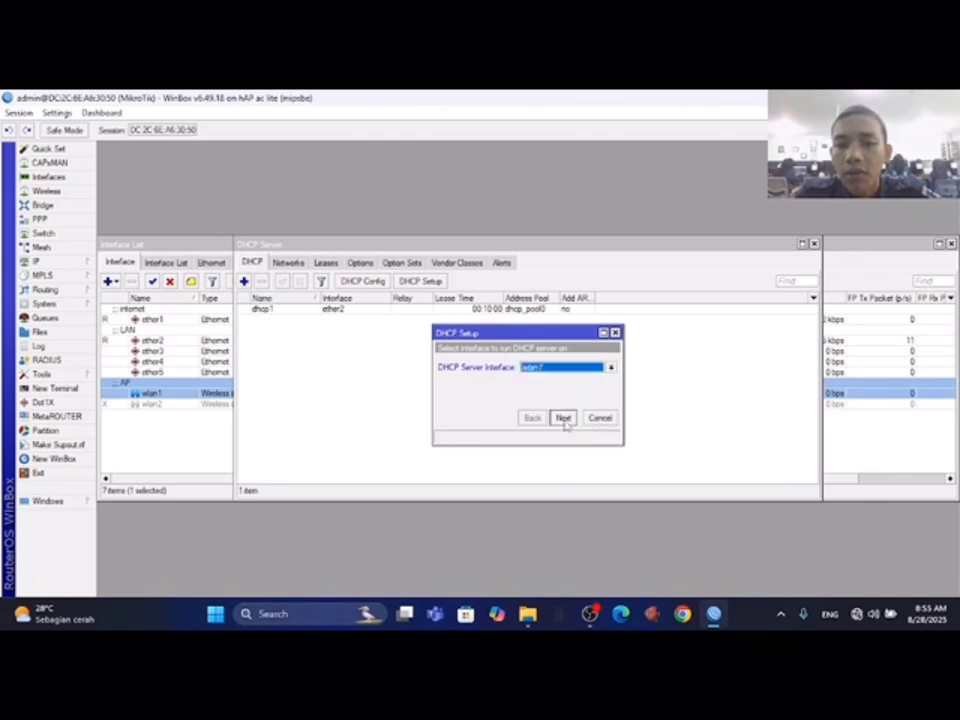
pyautogui.click(564, 419)
pyautogui.click(564, 419)
pyautogui.click(564, 419)
pyautogui.click(564, 419)
pyautogui.click(564, 419)
pyautogui.click(564, 419)
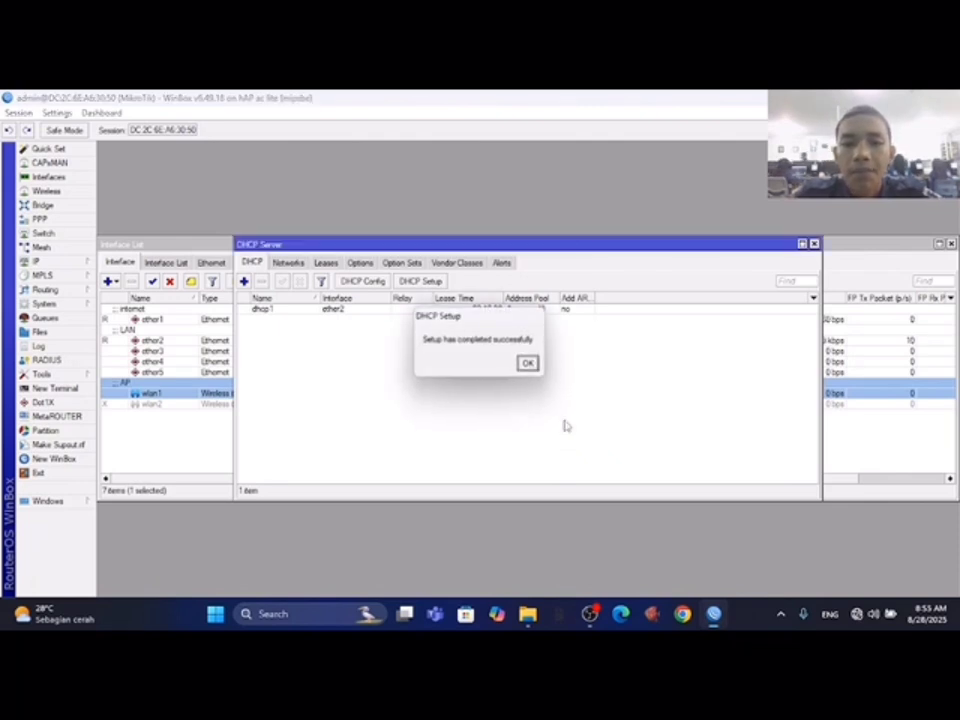
pyautogui.click(529, 364)
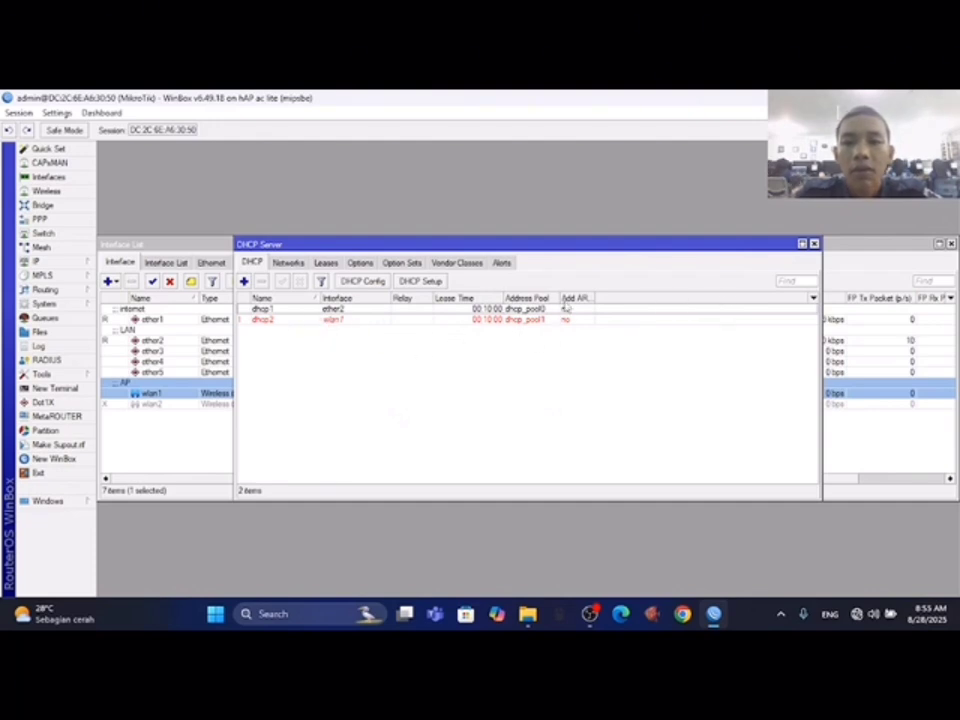
pyautogui.click(814, 244)
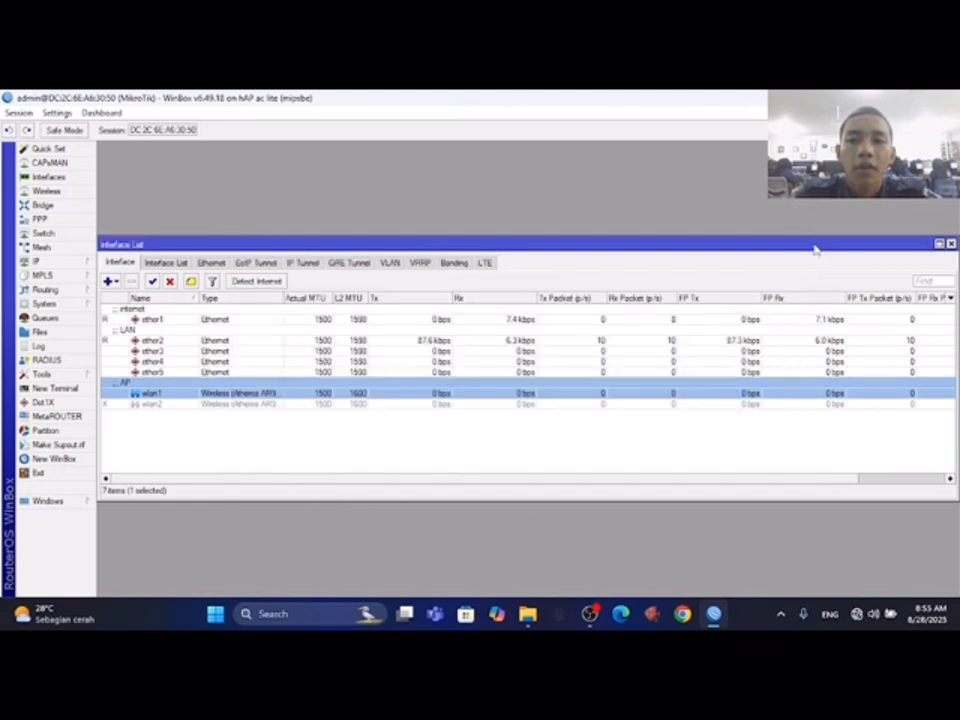
# Open wlan1's wireless settings and set the mode to ap bridge and the band to 2GHz-B/G/N
pyautogui.click(43, 191)
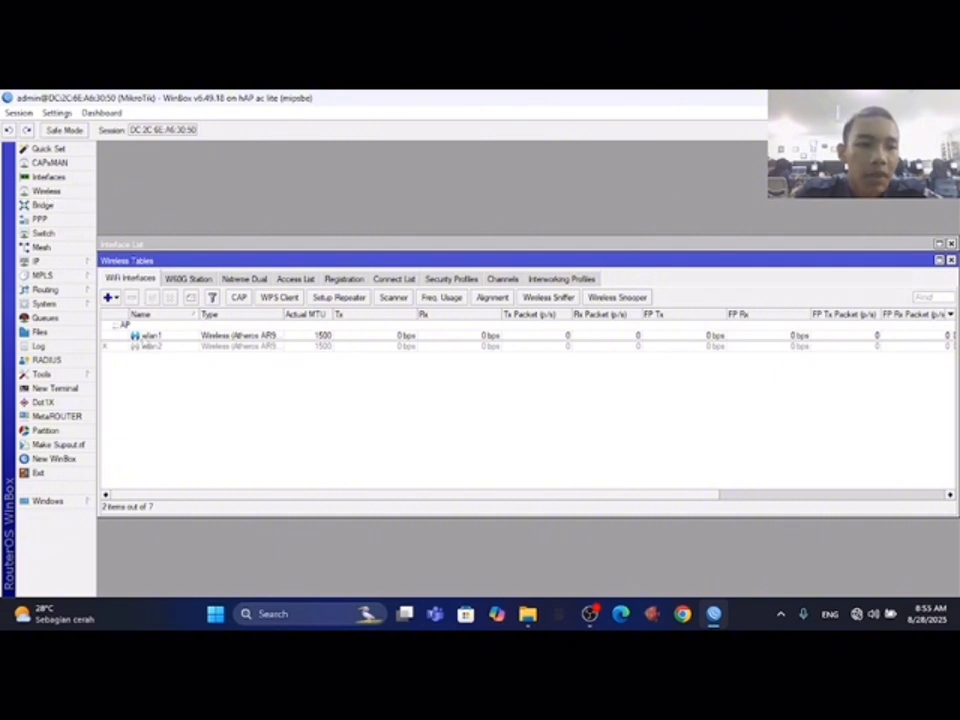
pyautogui.doubleClick(145, 336)
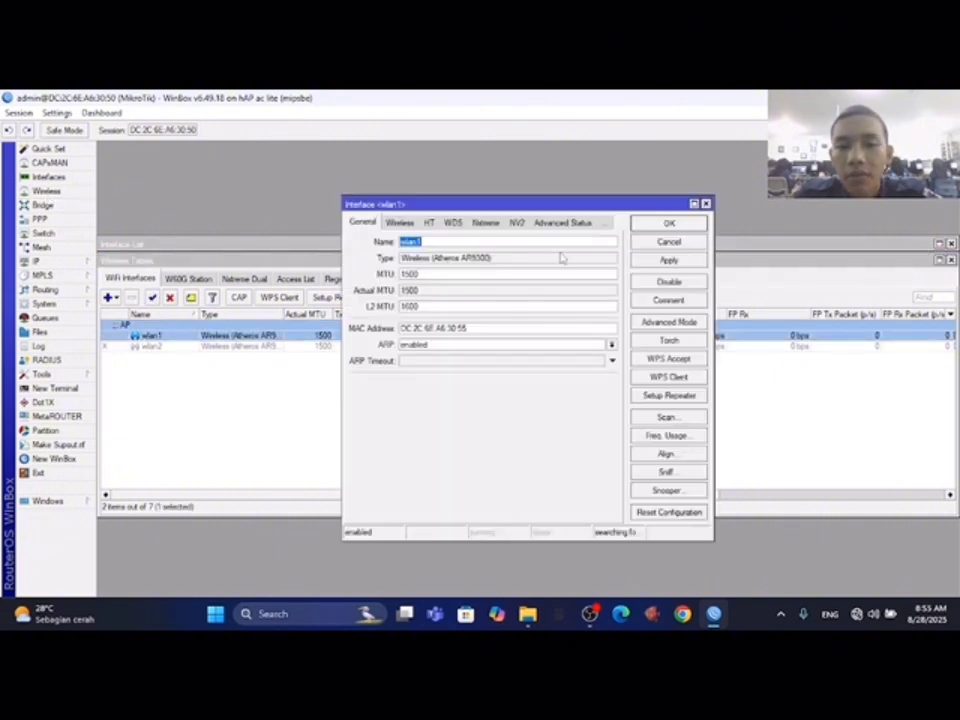
pyautogui.click(400, 222)
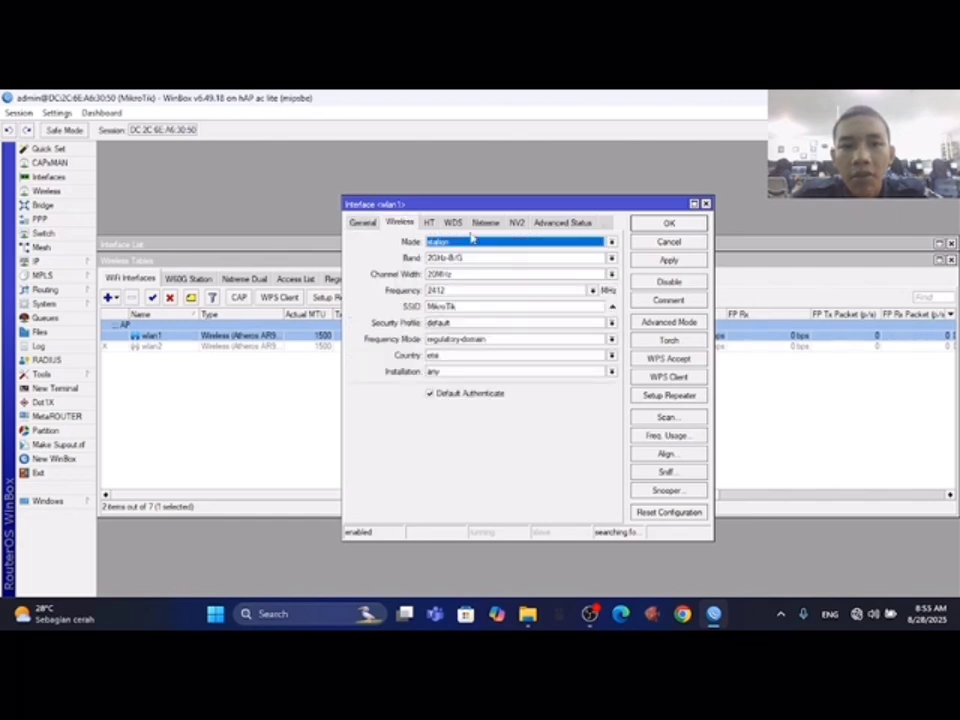
pyautogui.click(614, 242)
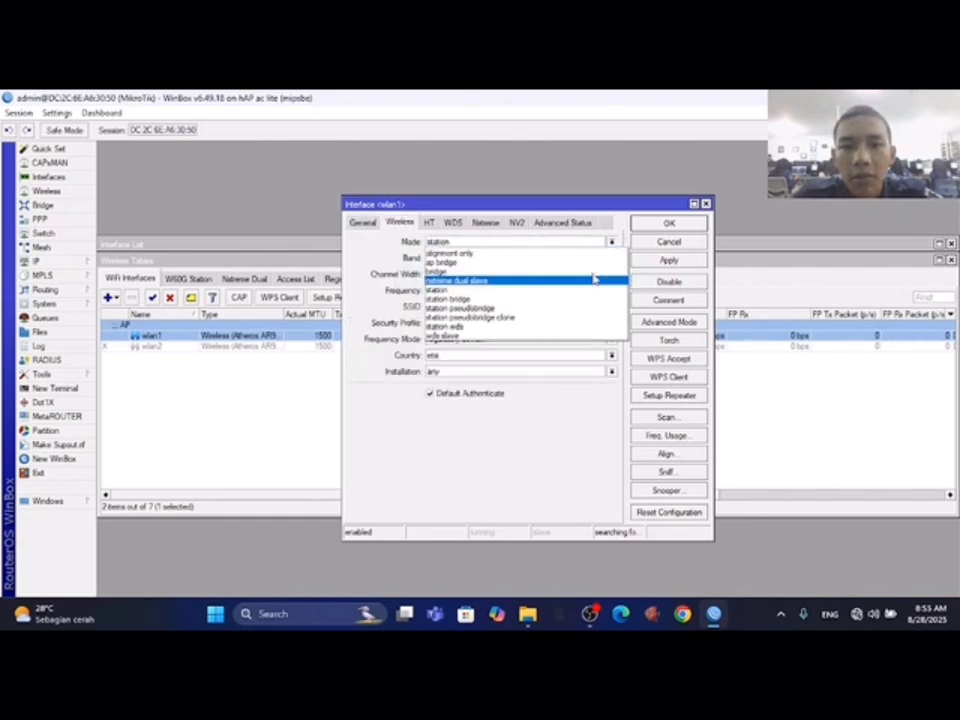
pyautogui.click(591, 264)
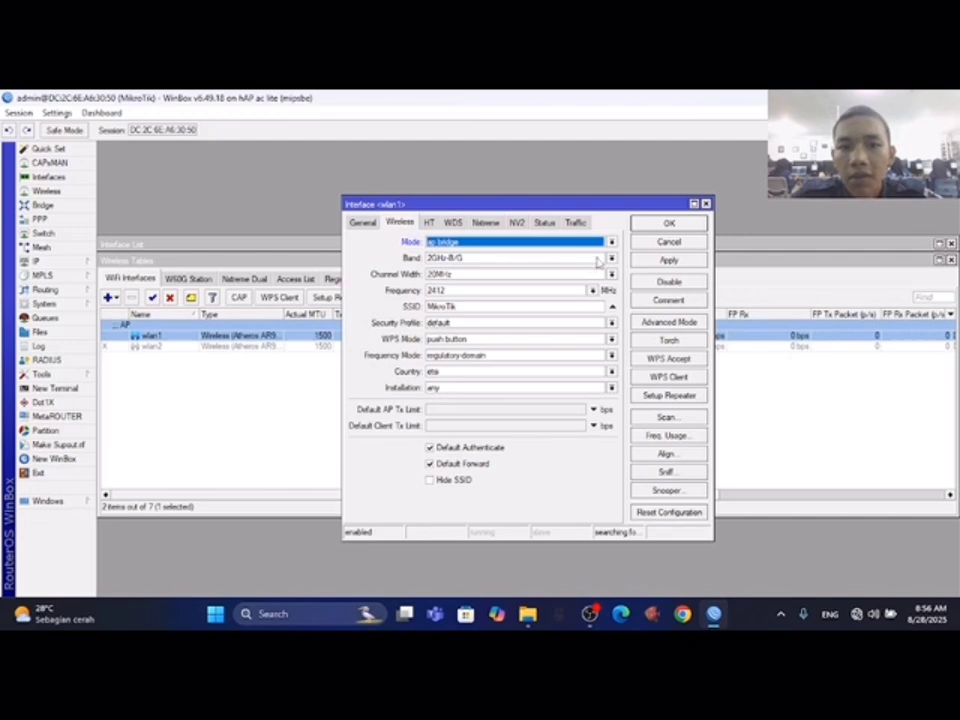
pyautogui.click(612, 259)
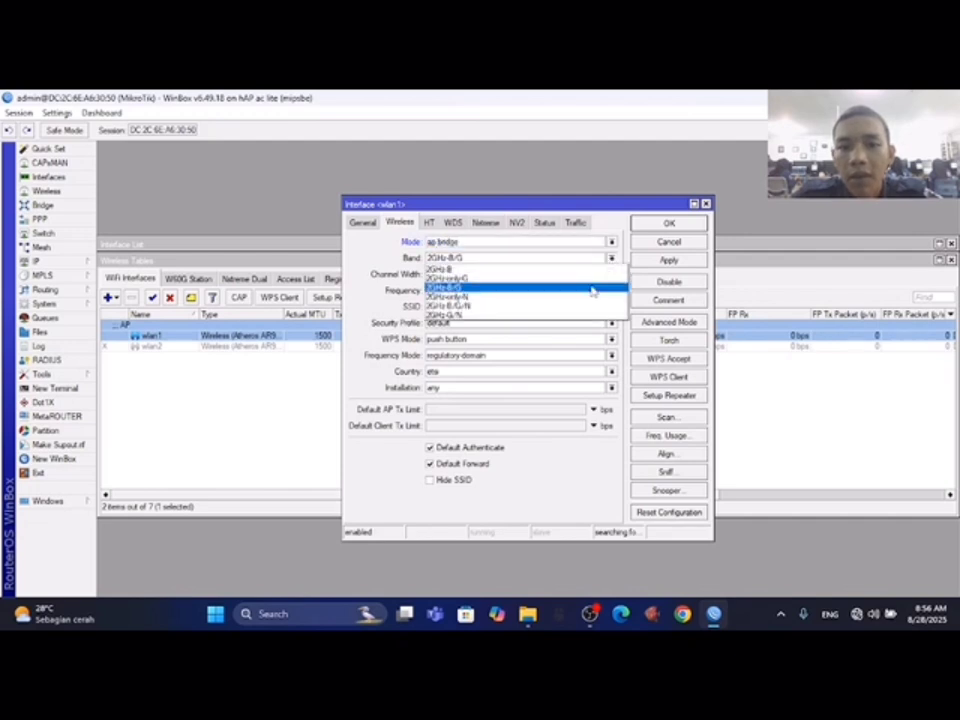
pyautogui.click(479, 307)
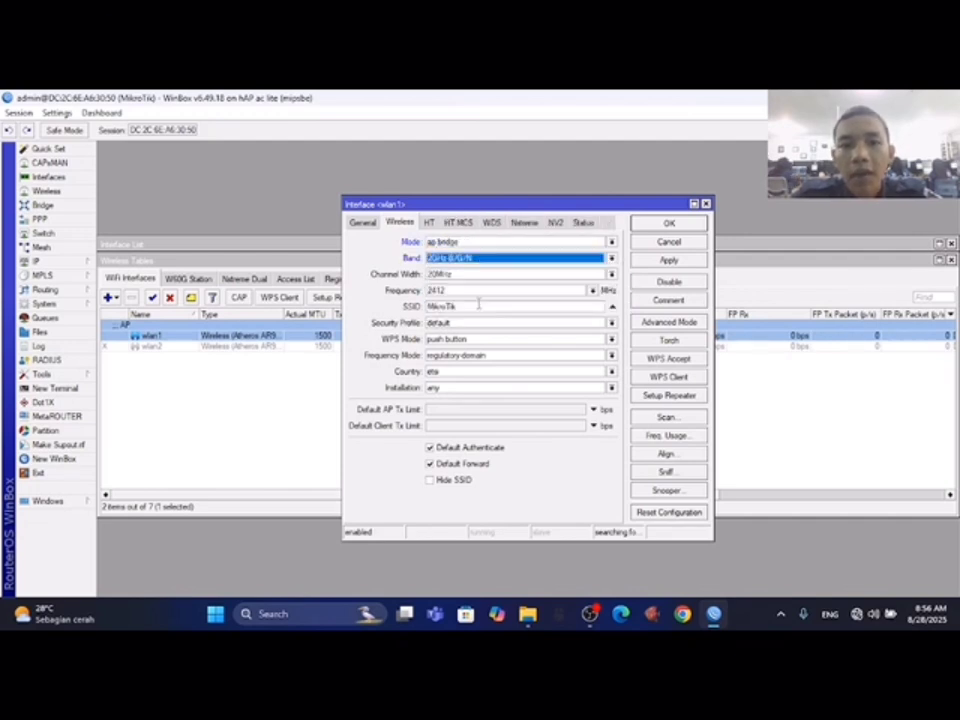
# Set wlan1's frequency to 2462 MHz
pyautogui.click(594, 291)
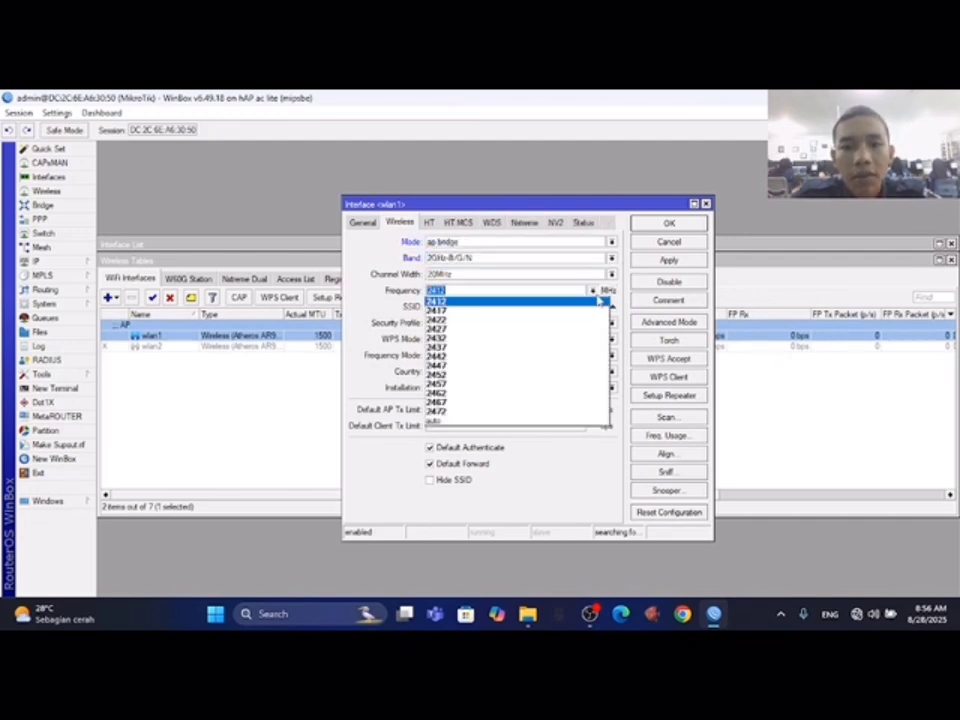
pyautogui.click(563, 395)
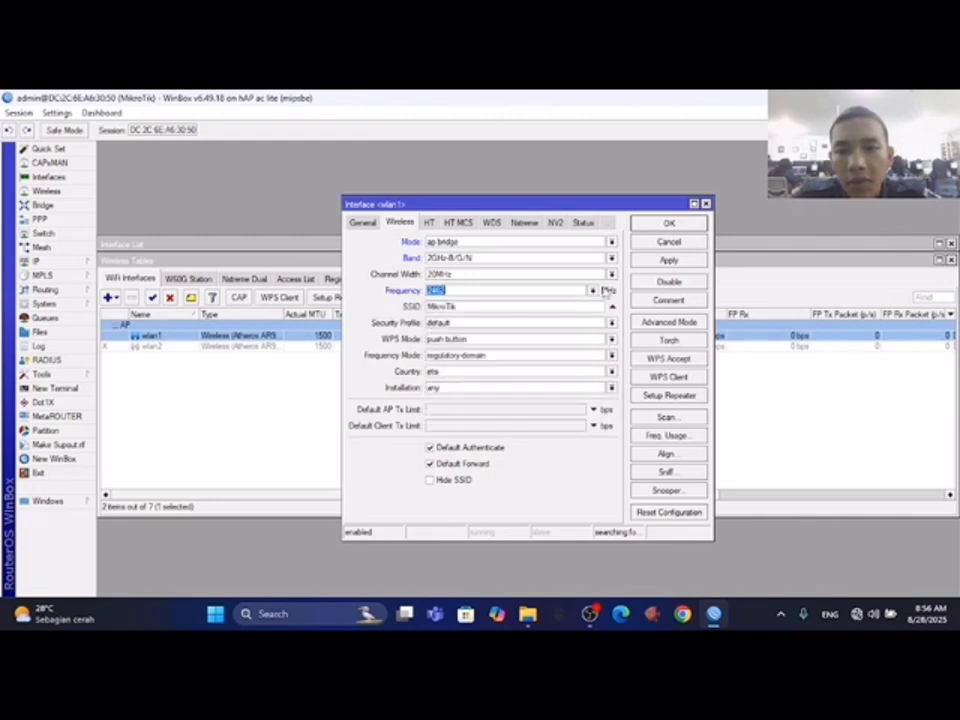
pyautogui.click(593, 290)
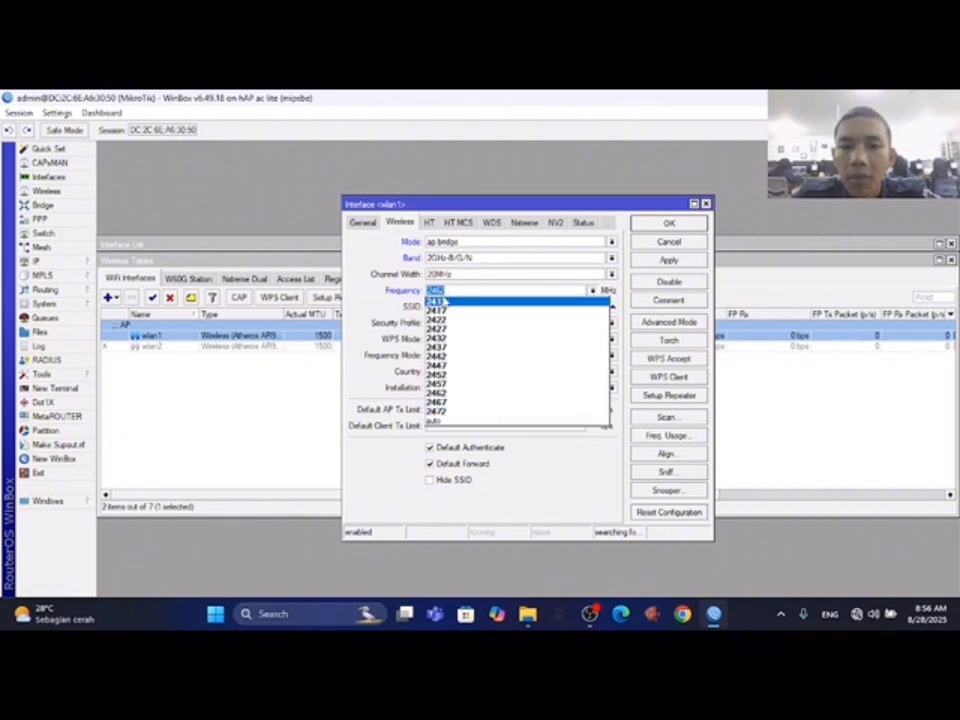
pyautogui.click(501, 386)
pyautogui.click(591, 291)
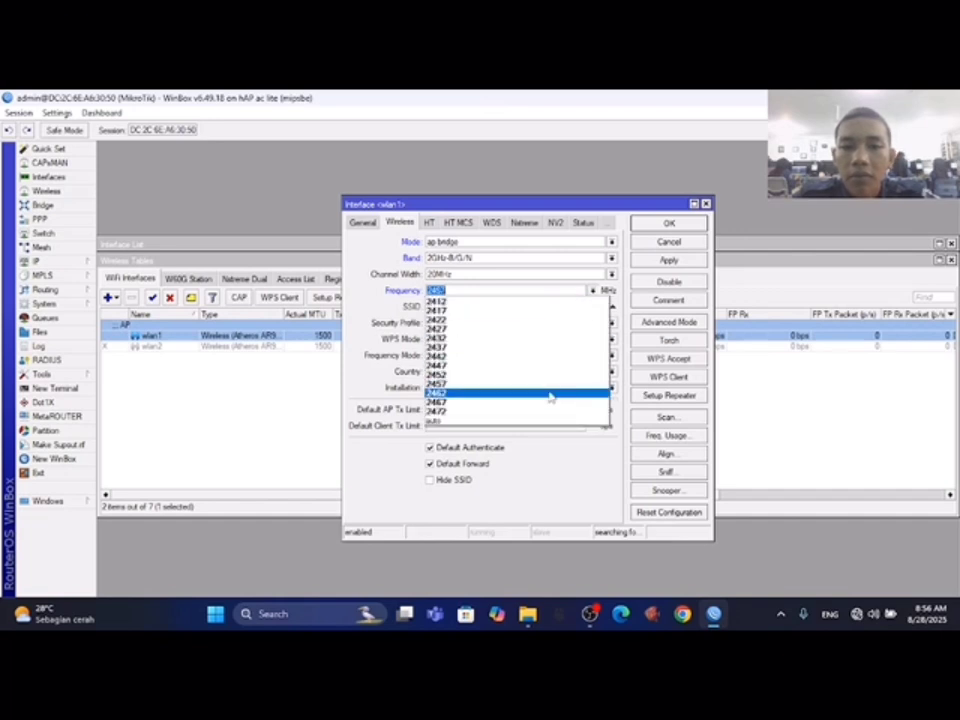
pyautogui.click(551, 394)
# Set wlan1's SSID to Deco.net, apply the wireless settings and close the interface's dialog
pyautogui.doubleClick(500, 307)
pyautogui.write('Dec')
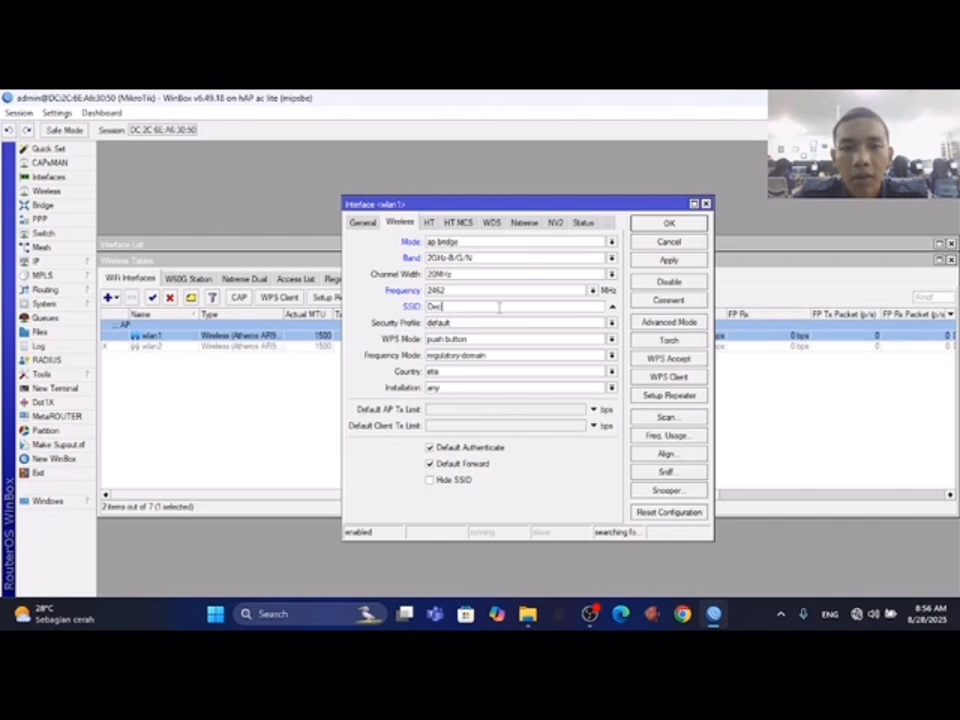
pyautogui.write('o')
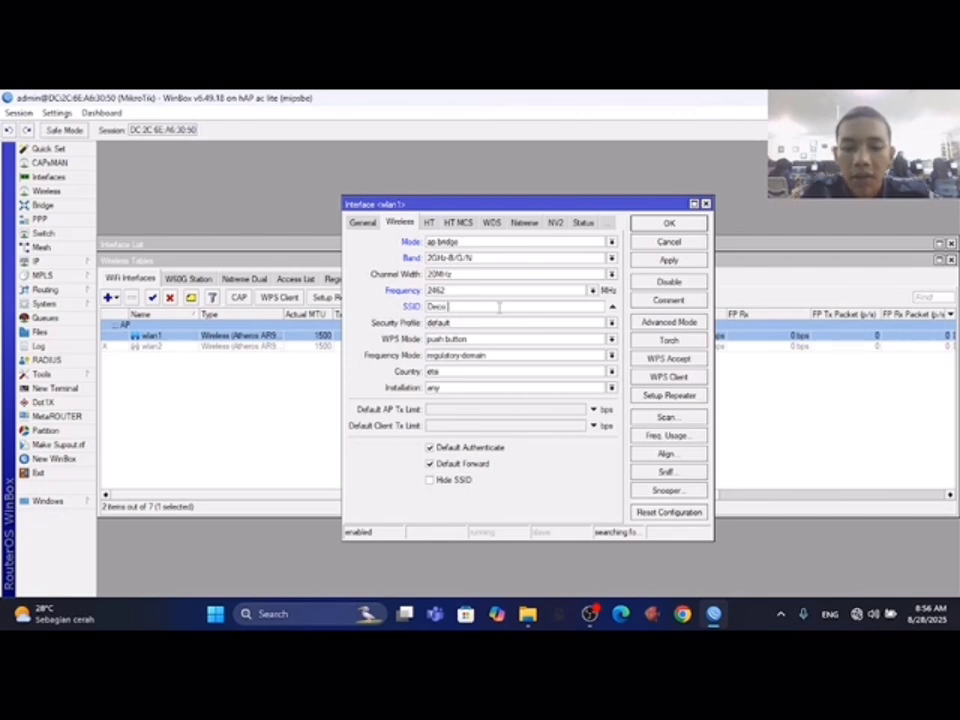
pyautogui.write('.net')
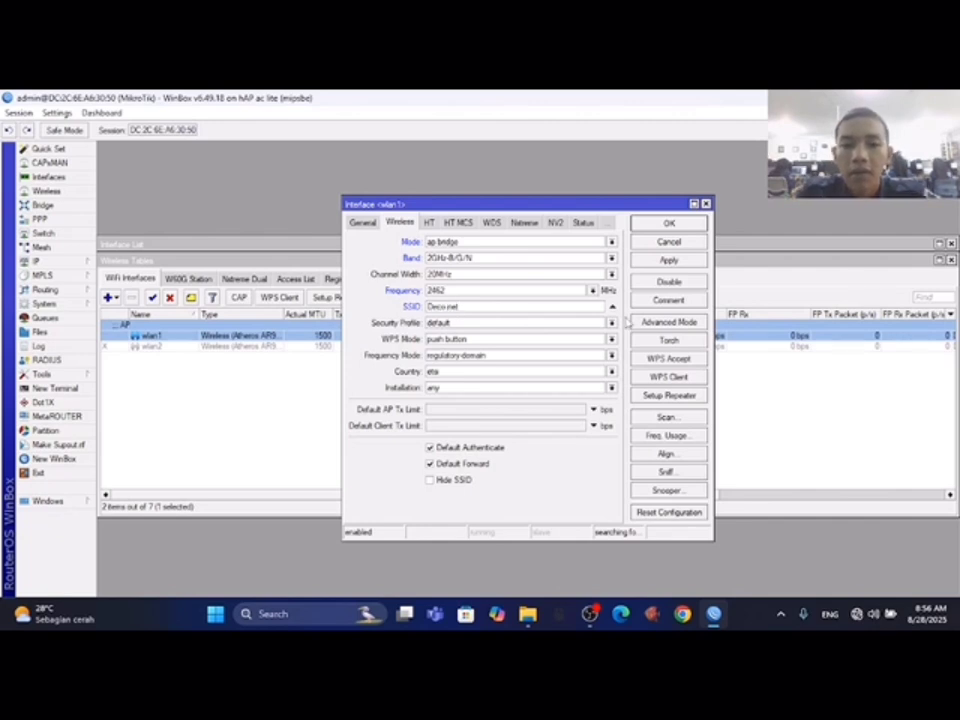
pyautogui.click(669, 260)
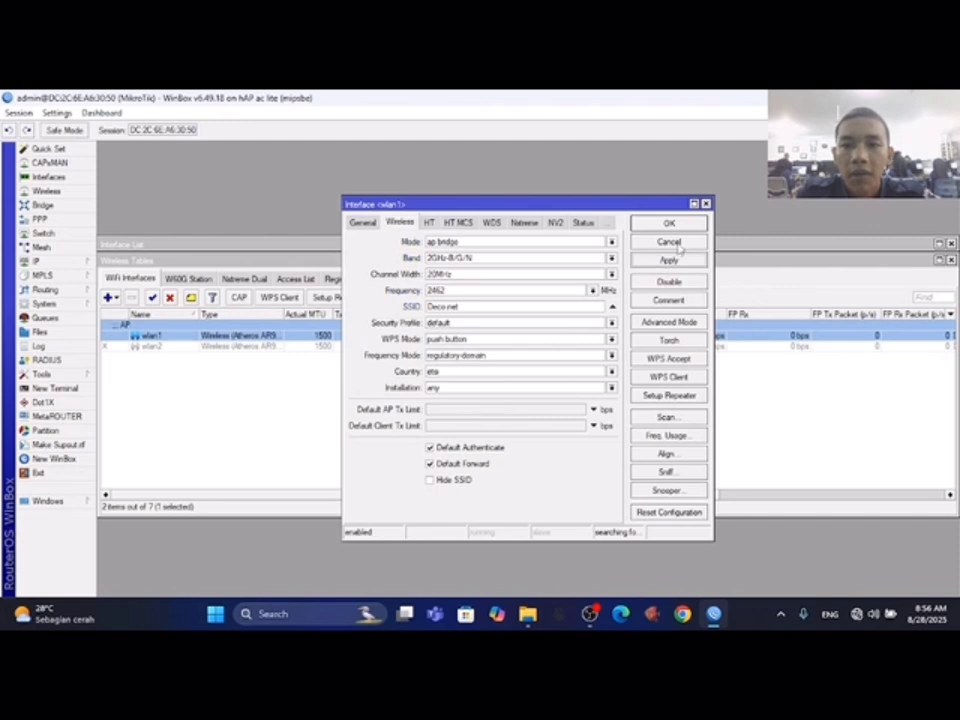
pyautogui.click(669, 224)
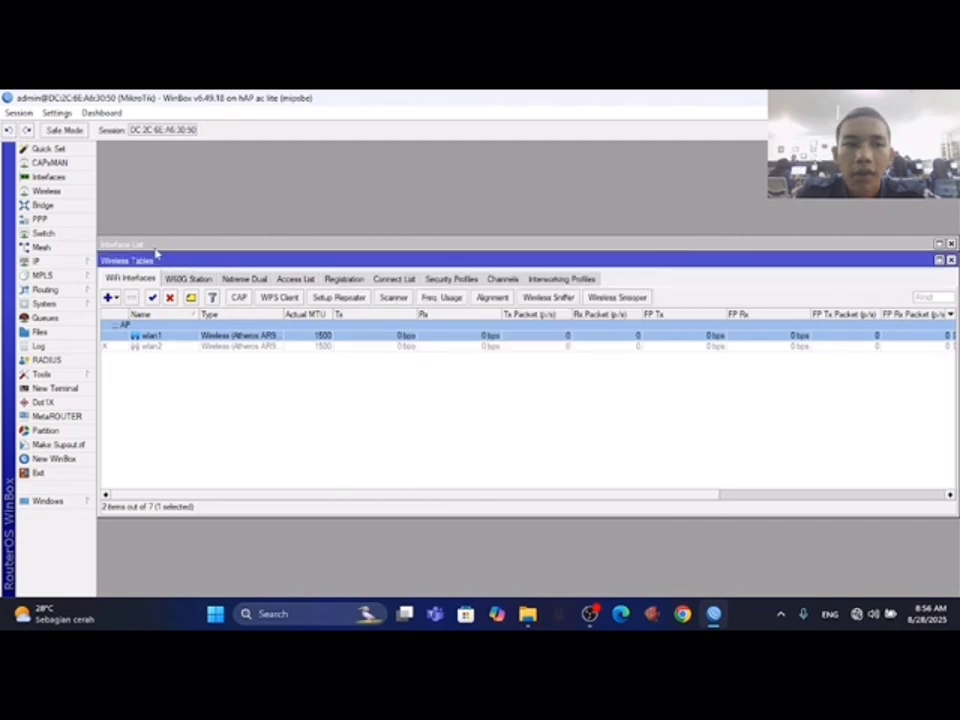
# Add a simple queue with wlan1 as its target, keeping the default name and unlimited limits, and save it
pyautogui.click(61, 320)
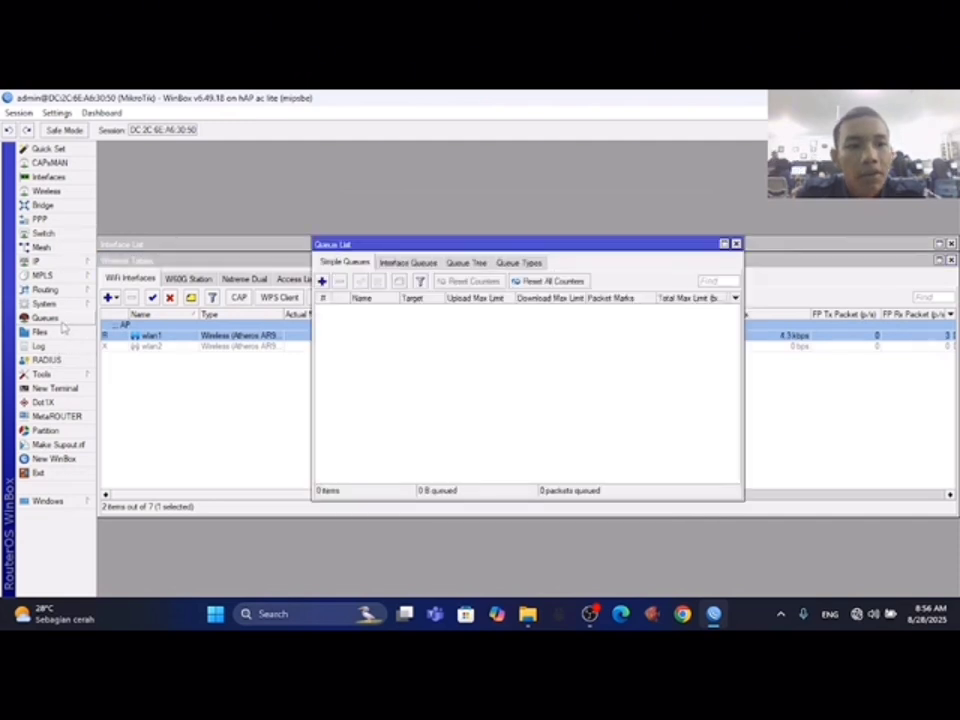
pyautogui.click(322, 282)
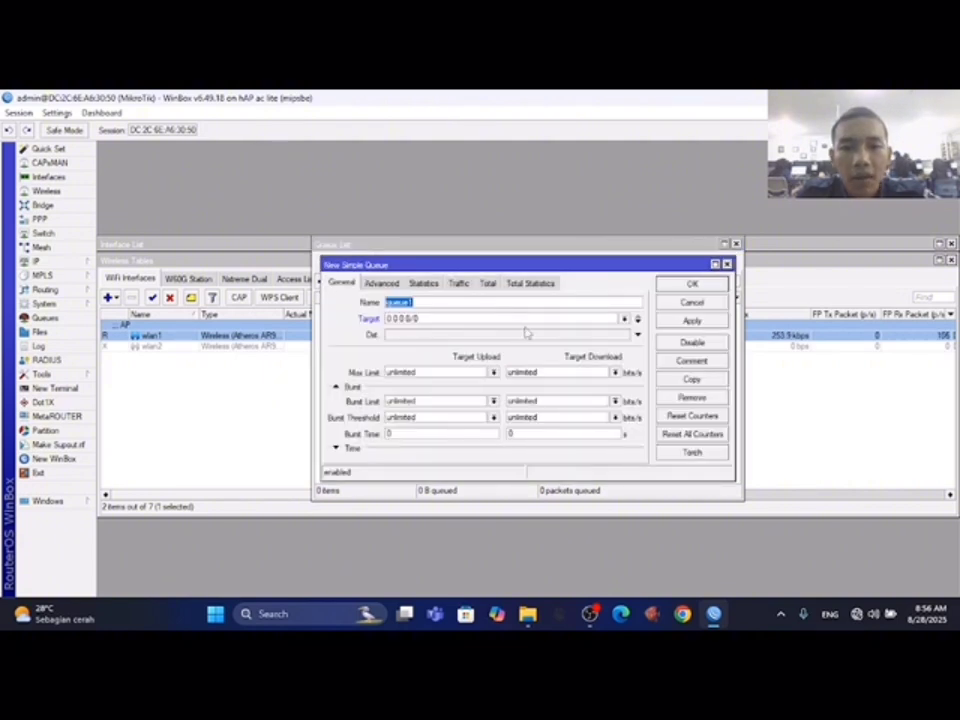
pyautogui.click(624, 318)
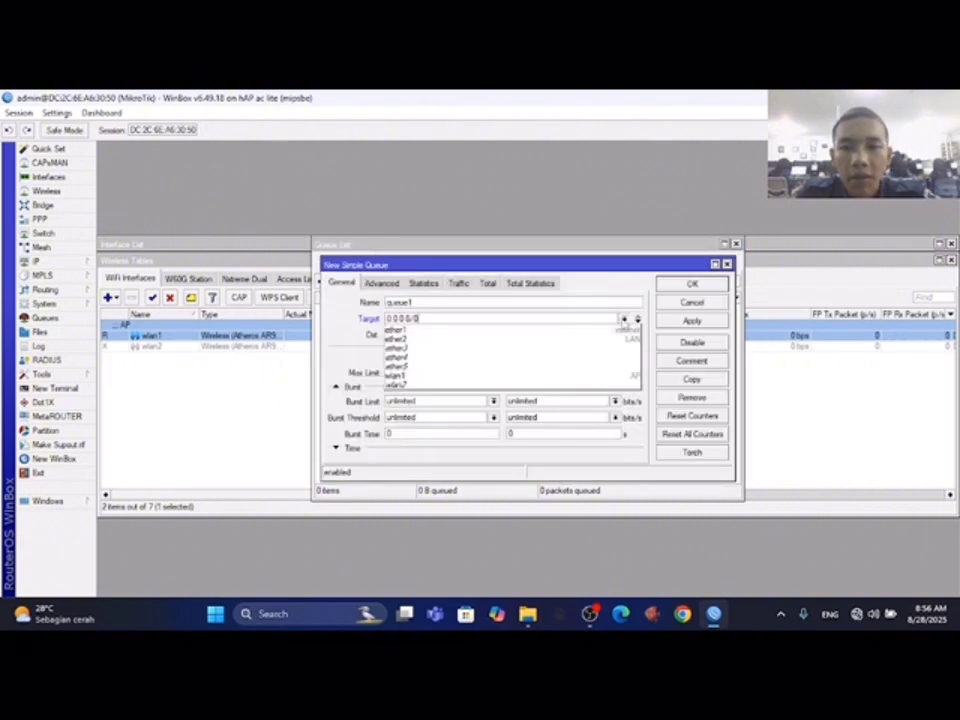
pyautogui.click(541, 374)
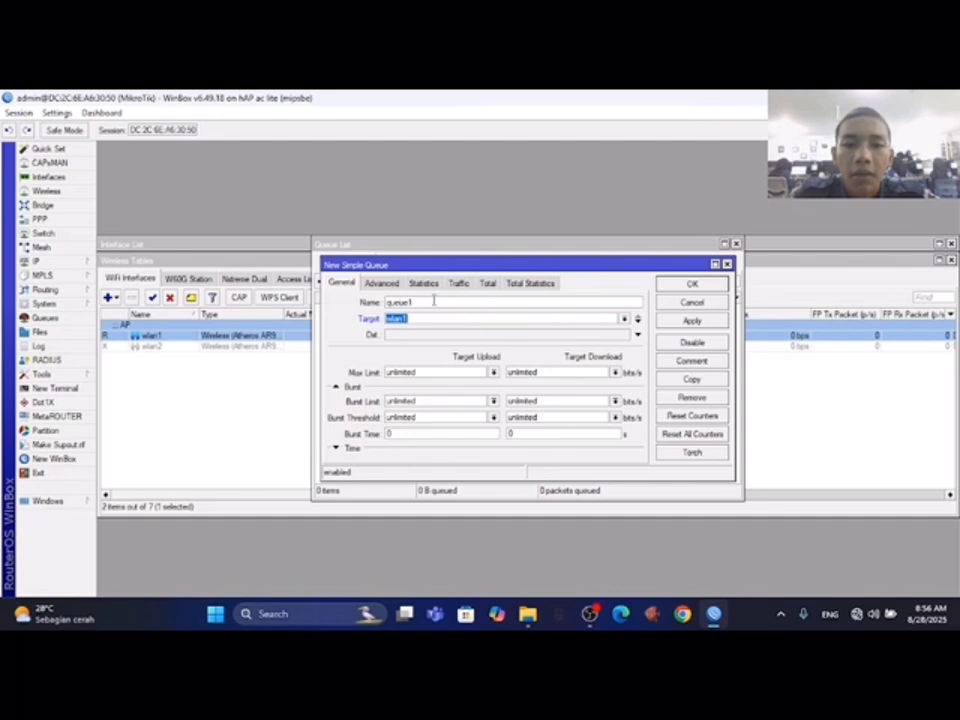
pyautogui.click(691, 321)
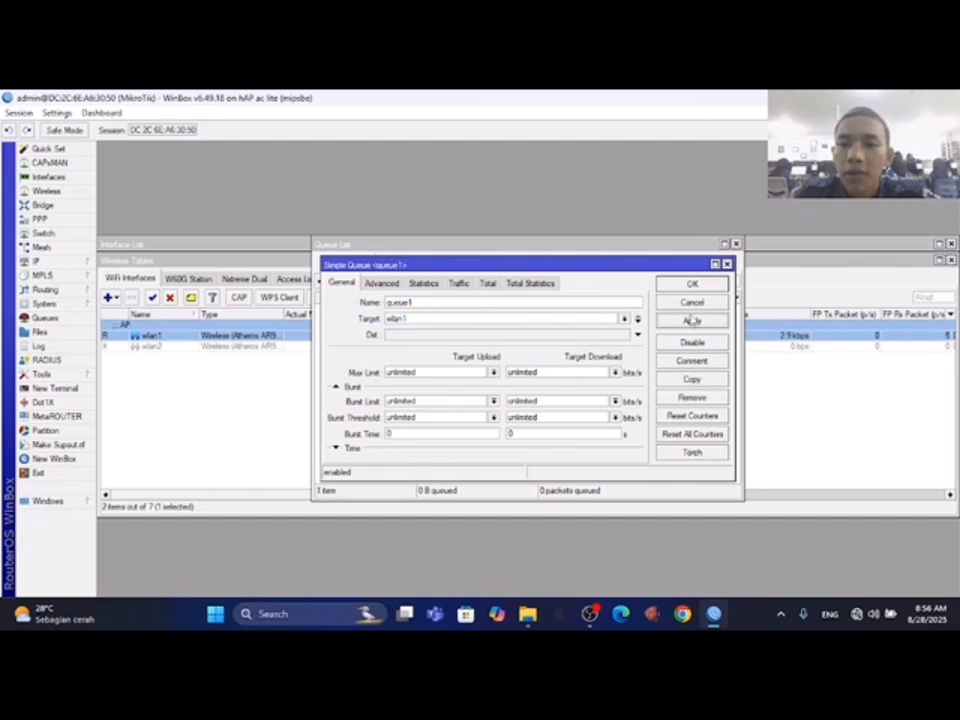
pyautogui.click(692, 284)
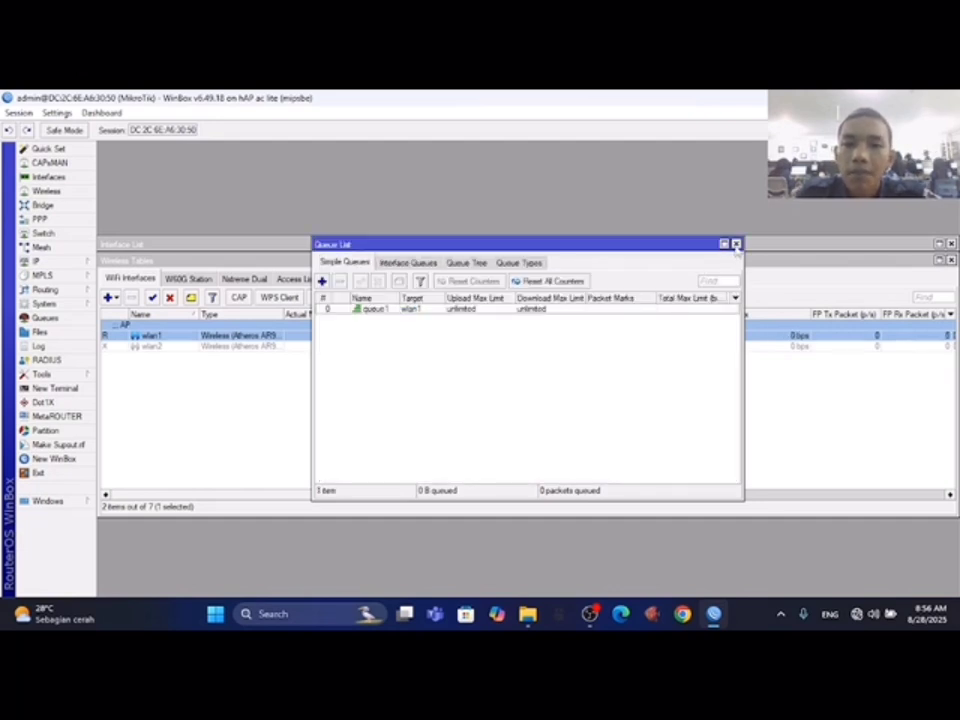
# Reopen the wlan1 queue to review its settings and close the queue windows
pyautogui.doubleClick(370, 311)
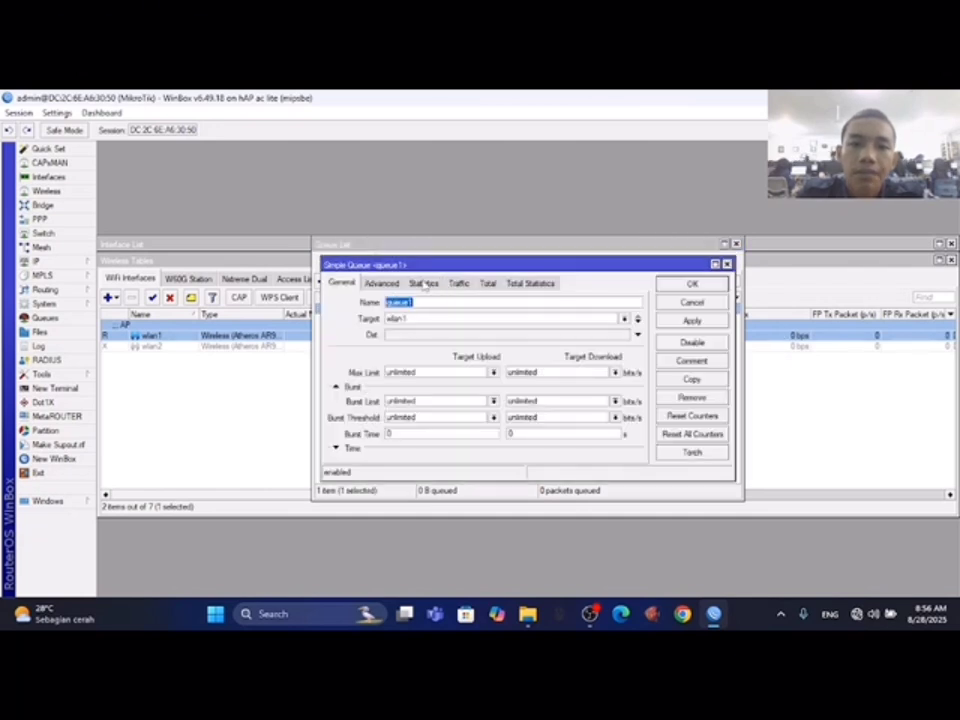
pyautogui.click(727, 264)
pyautogui.click(736, 243)
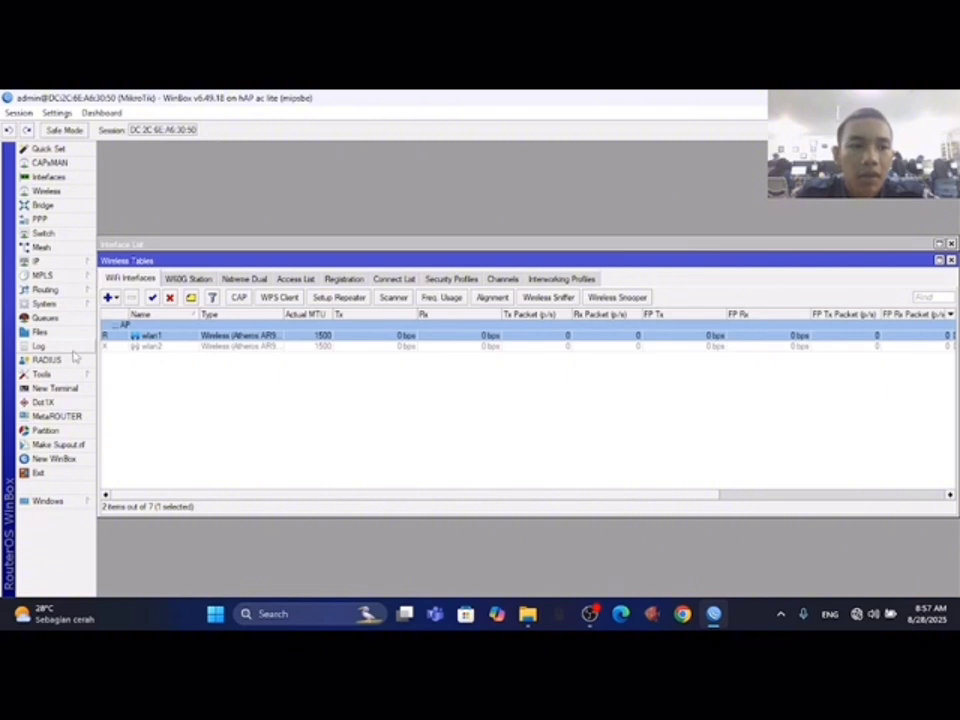
# Open a new router terminal, decline viewing the software license, and enter and repeat the new admin password
pyautogui.click(55, 389)
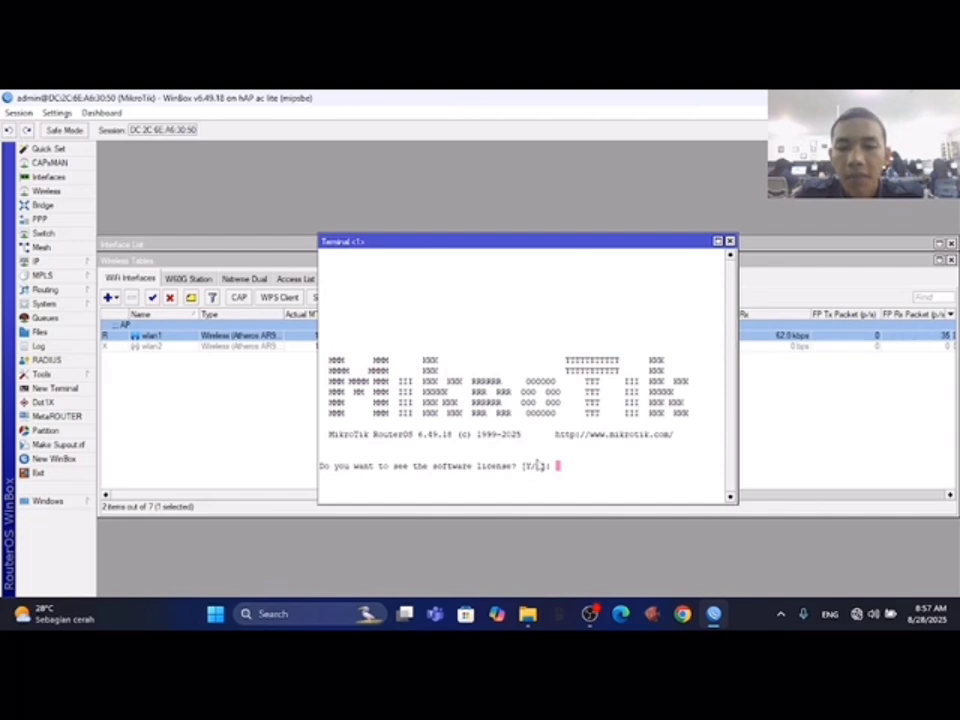
pyautogui.press('n')
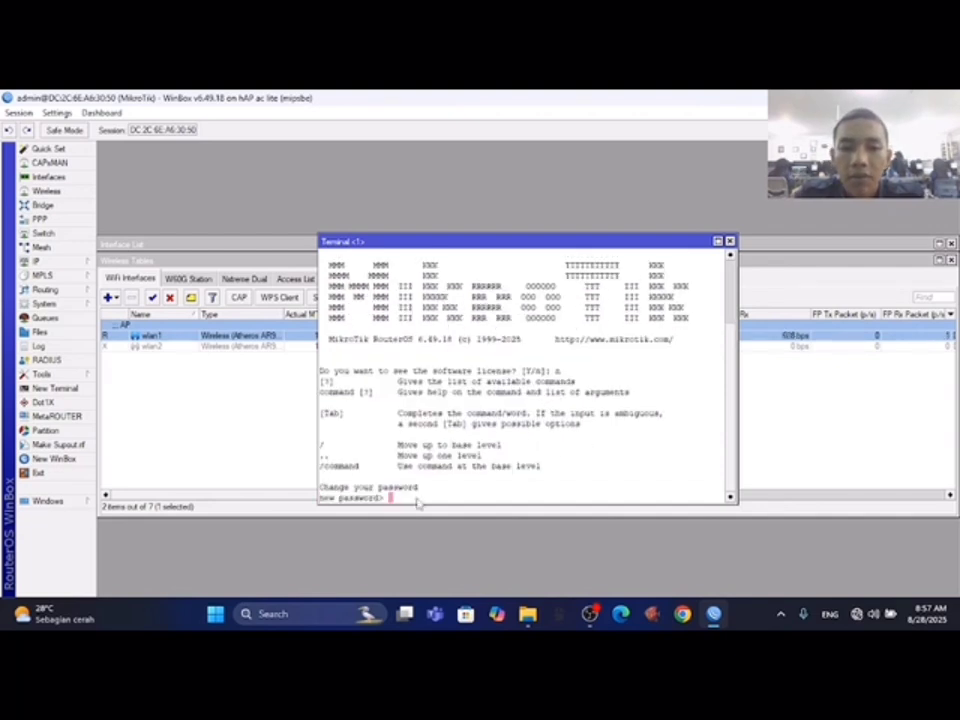
pyautogui.write('*')
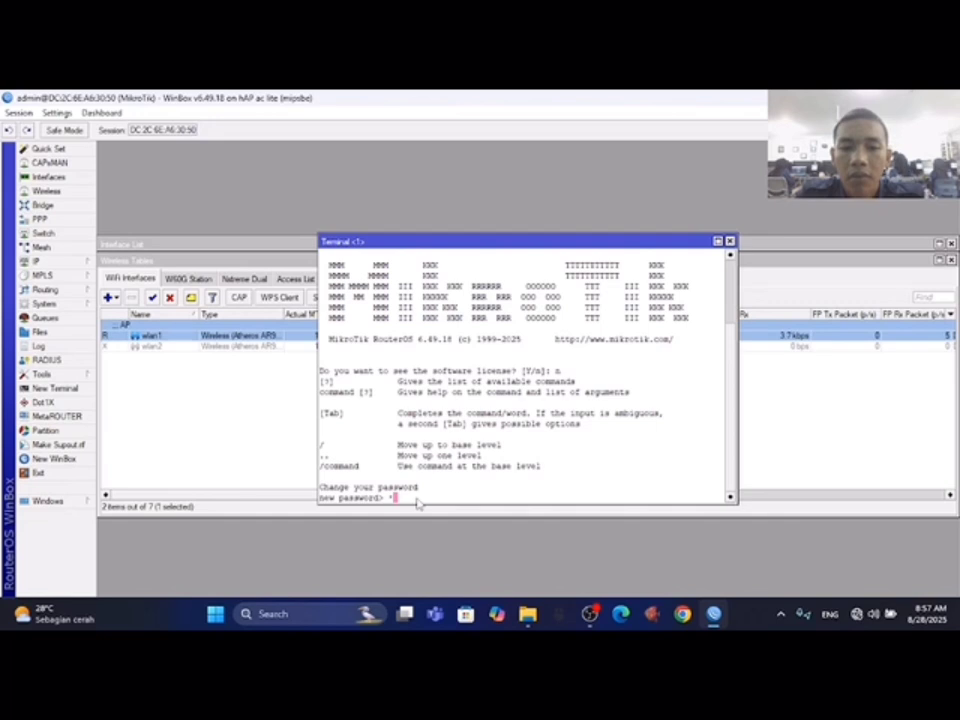
pyautogui.press('Return')
pyautogui.write('*')
pyautogui.press('Return')
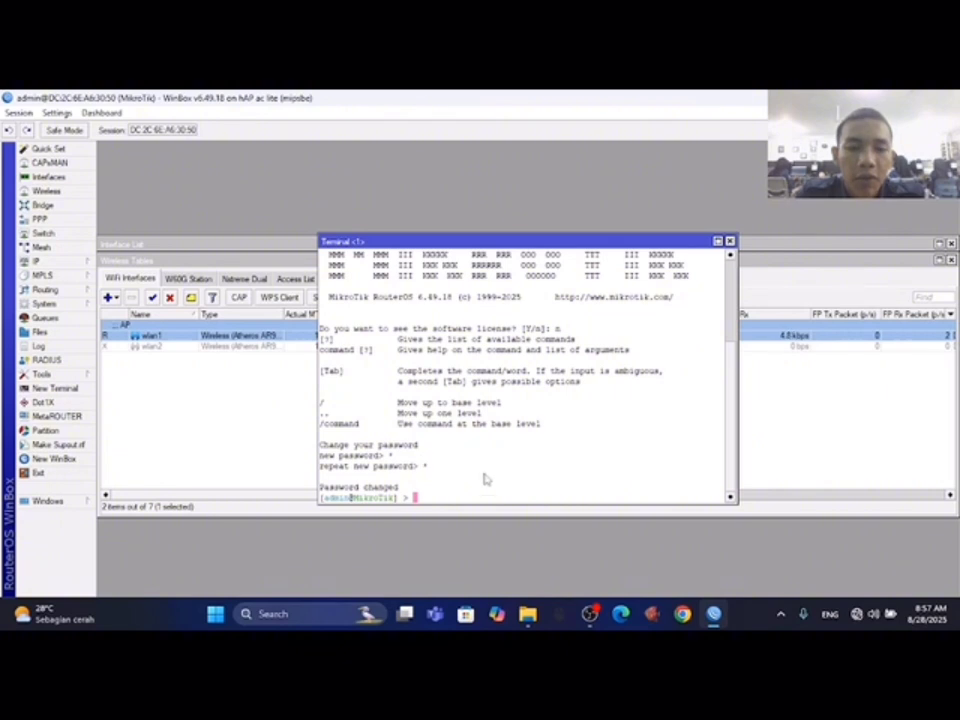
# Examine the router's system user list and close it
pyautogui.click(43, 303)
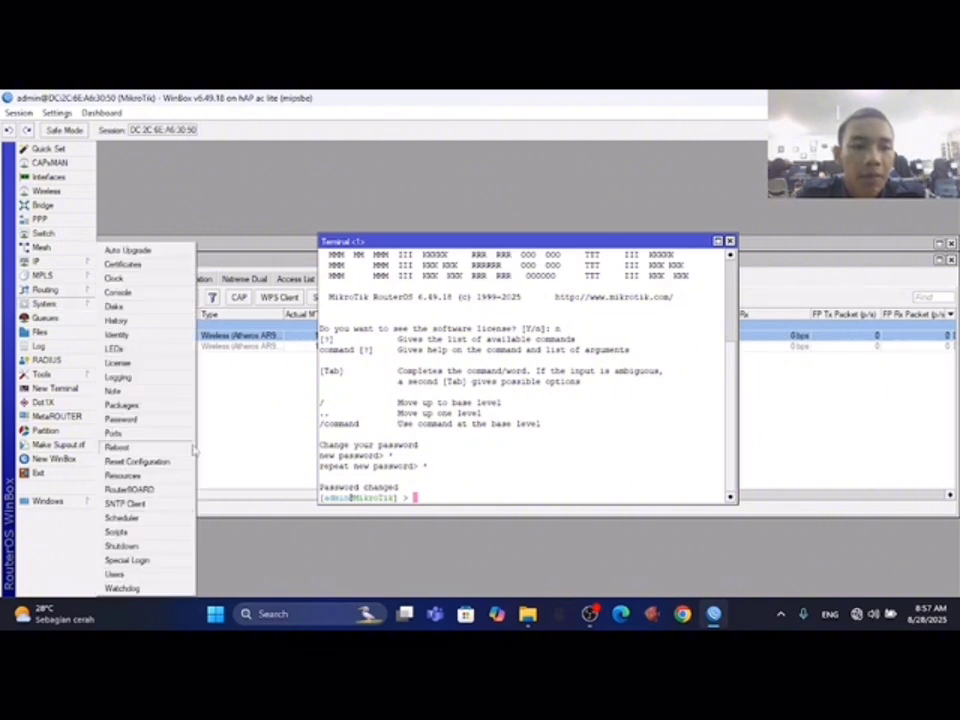
pyautogui.click(160, 576)
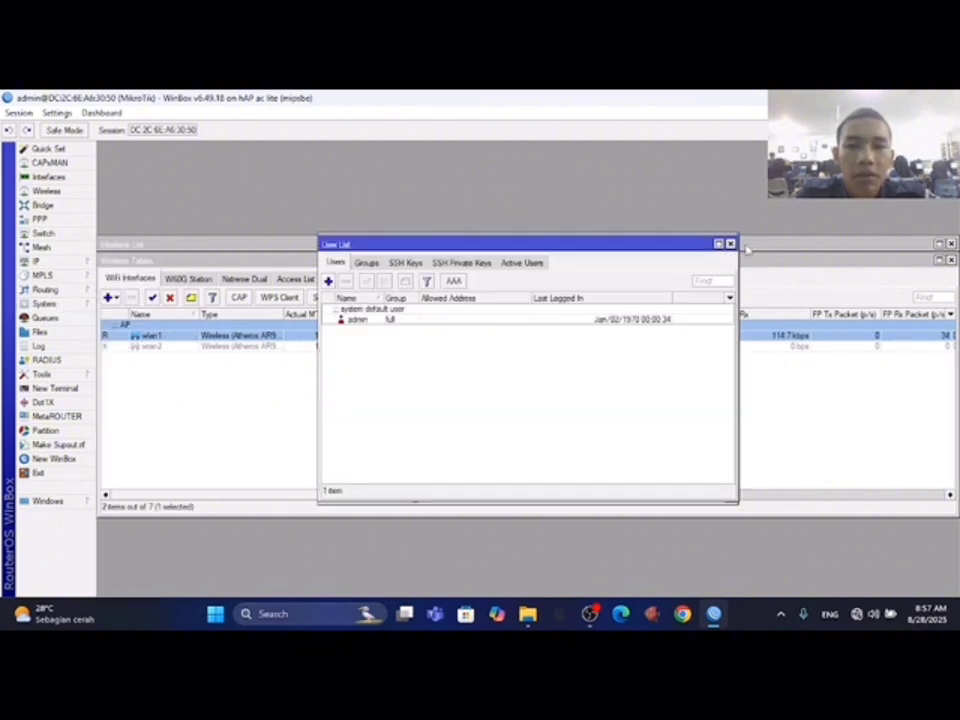
pyautogui.click(731, 245)
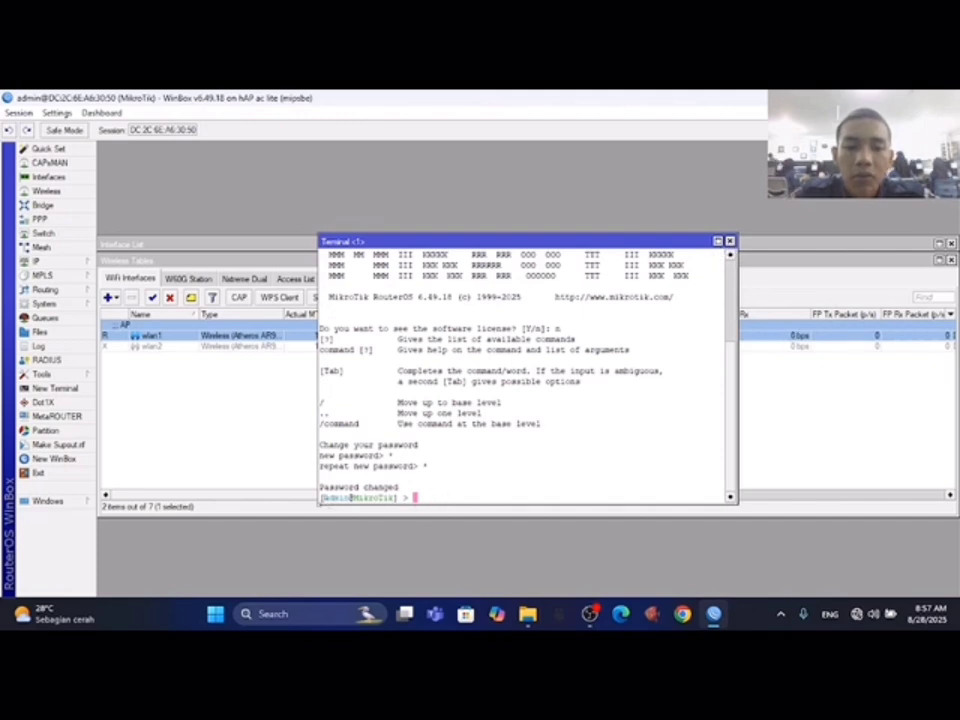
# Ping 8.8.8.8 from the router terminal to test internet connectivity and stop the ping
pyautogui.write('ping 8.8.8.8')
pyautogui.press('Return')
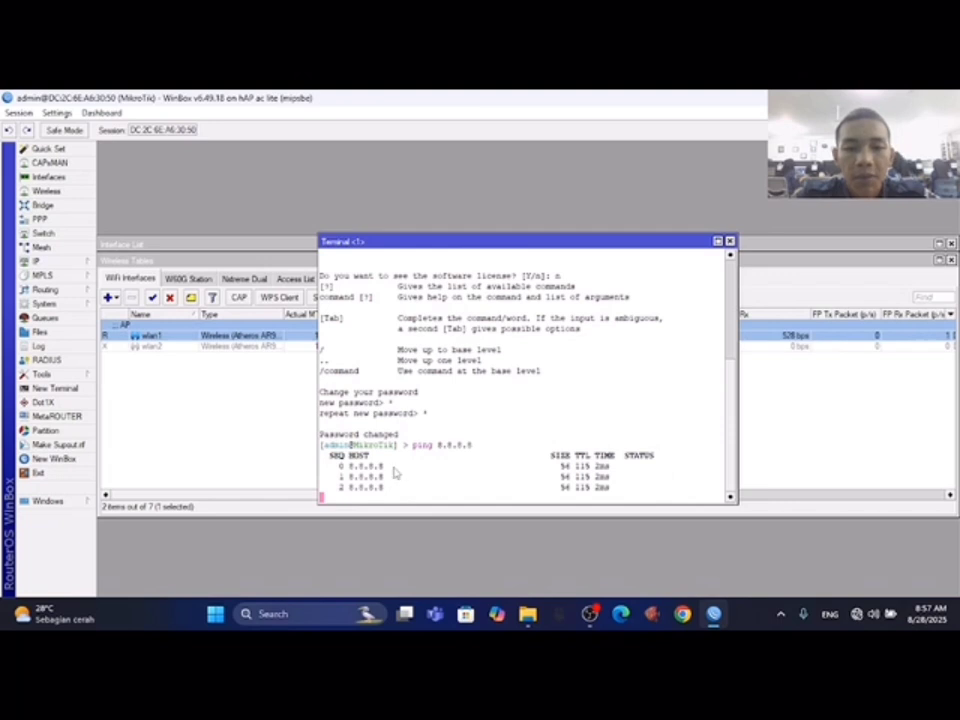
pyautogui.hotkey('ctrl', 'c')
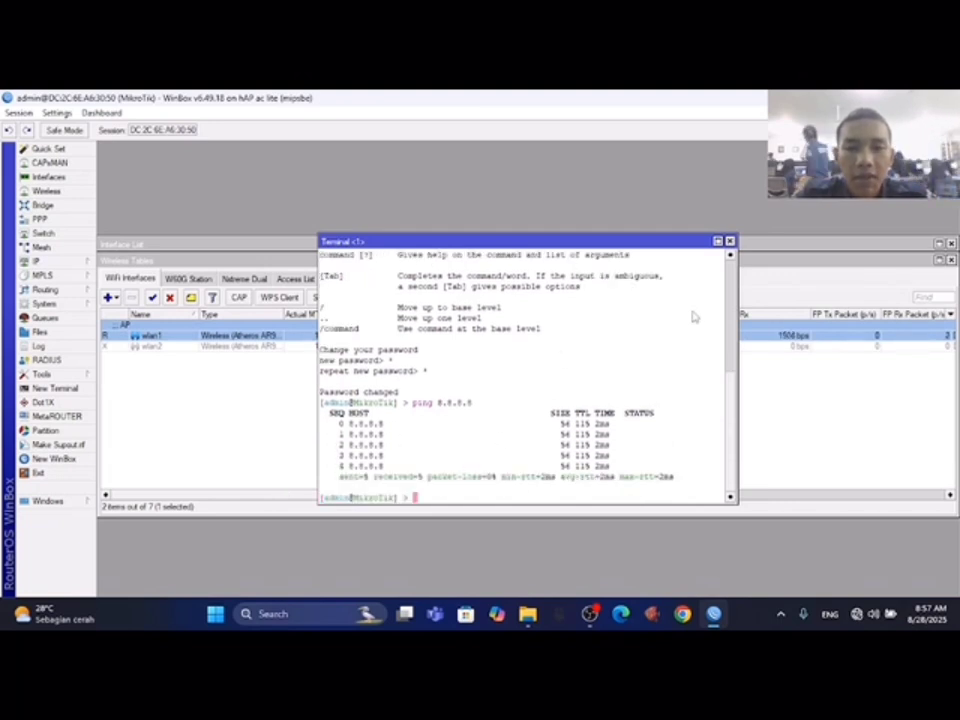
# Open a Windows Command Prompt and renew the computer's IP address with ipconfig /renew
pyautogui.press('super+r')
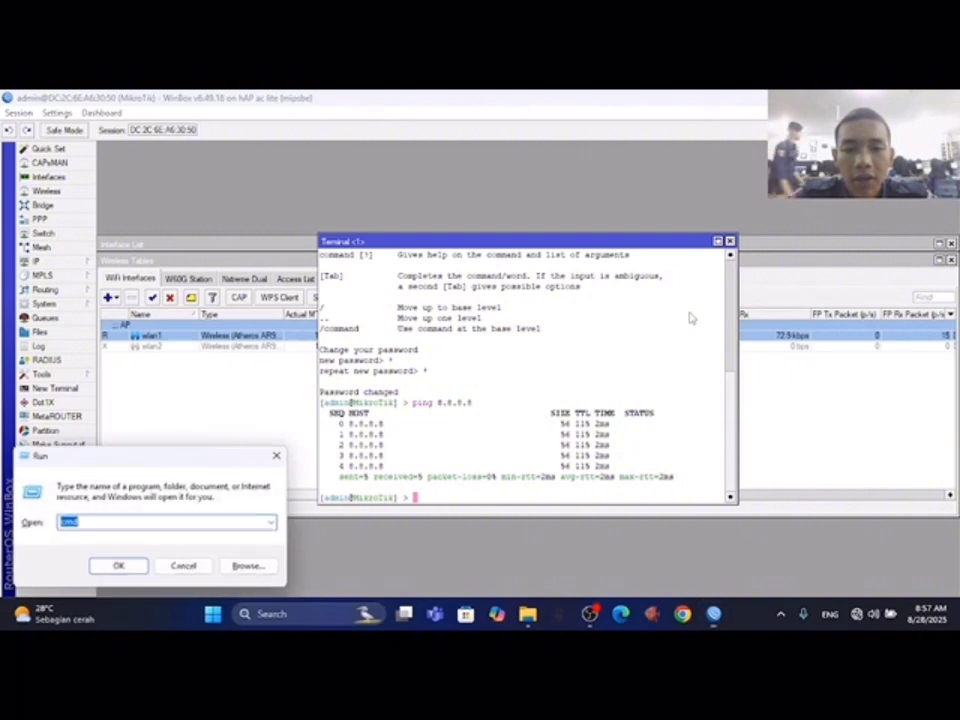
pyautogui.press('Return')
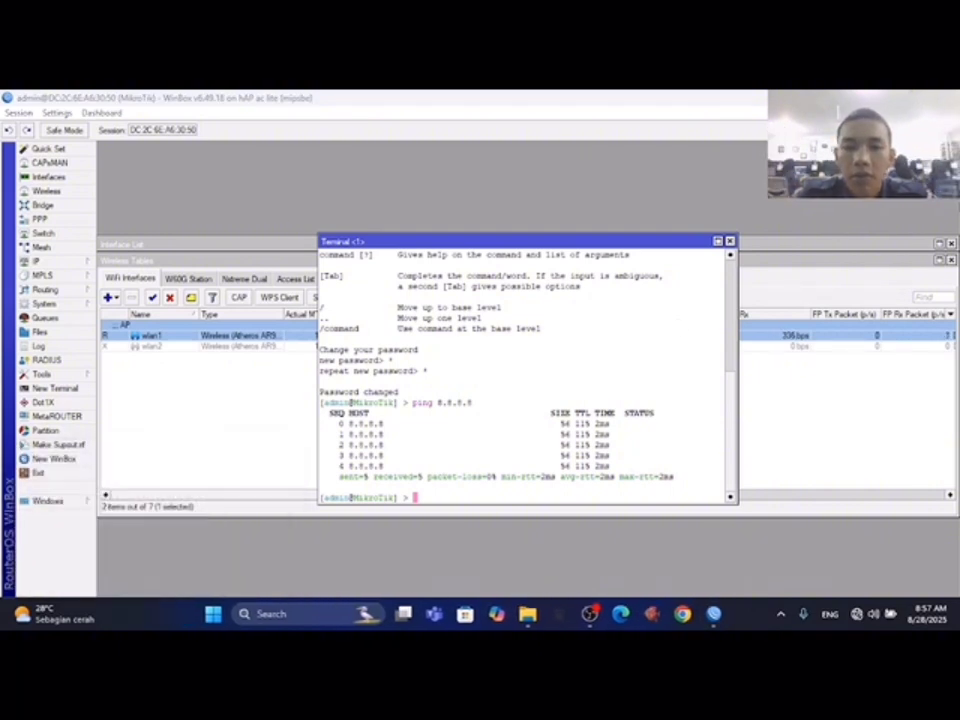
pyautogui.write('ipcon')
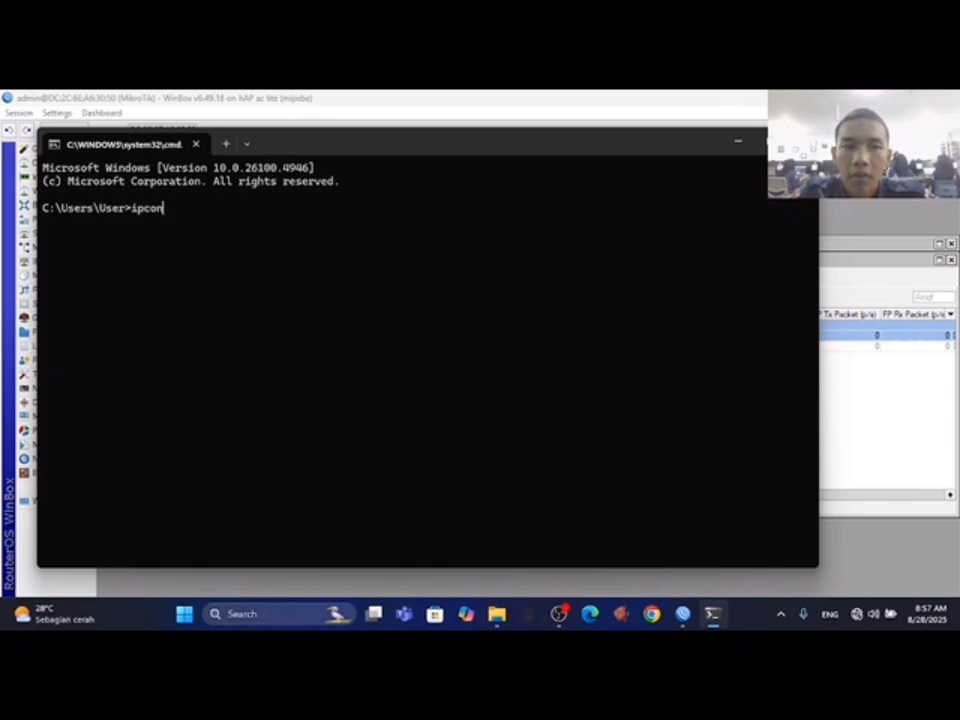
pyautogui.write('fig')
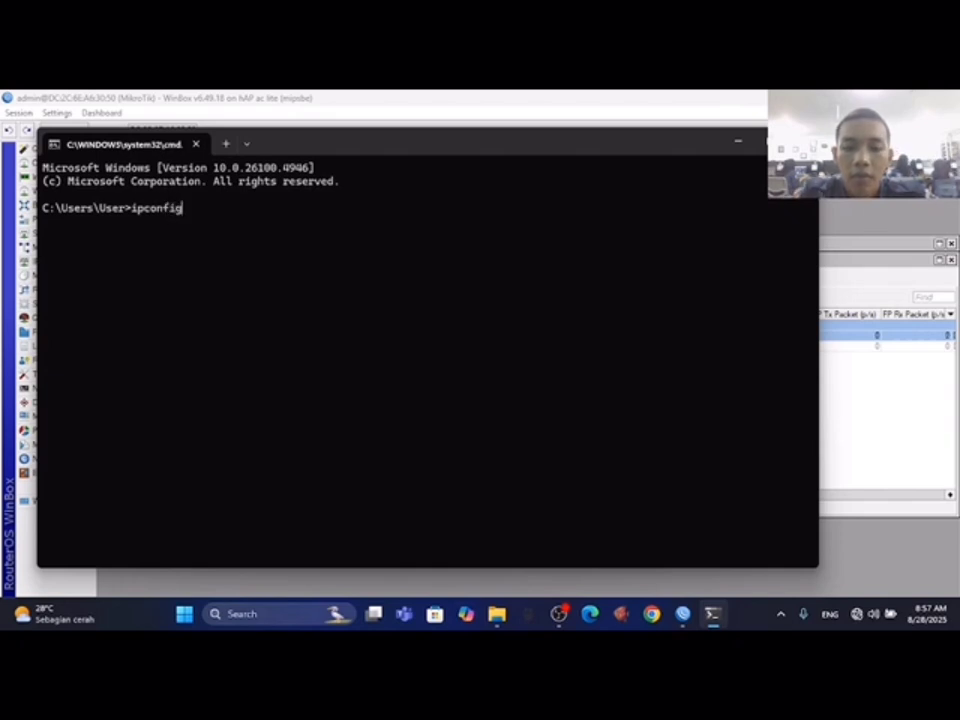
pyautogui.write('rene')
pyautogui.press('BackSpace')
pyautogui.press('BackSpace')
pyautogui.press('BackSpace')
pyautogui.press('BackSpace')
pyautogui.write('/renew')
pyautogui.press('Return')
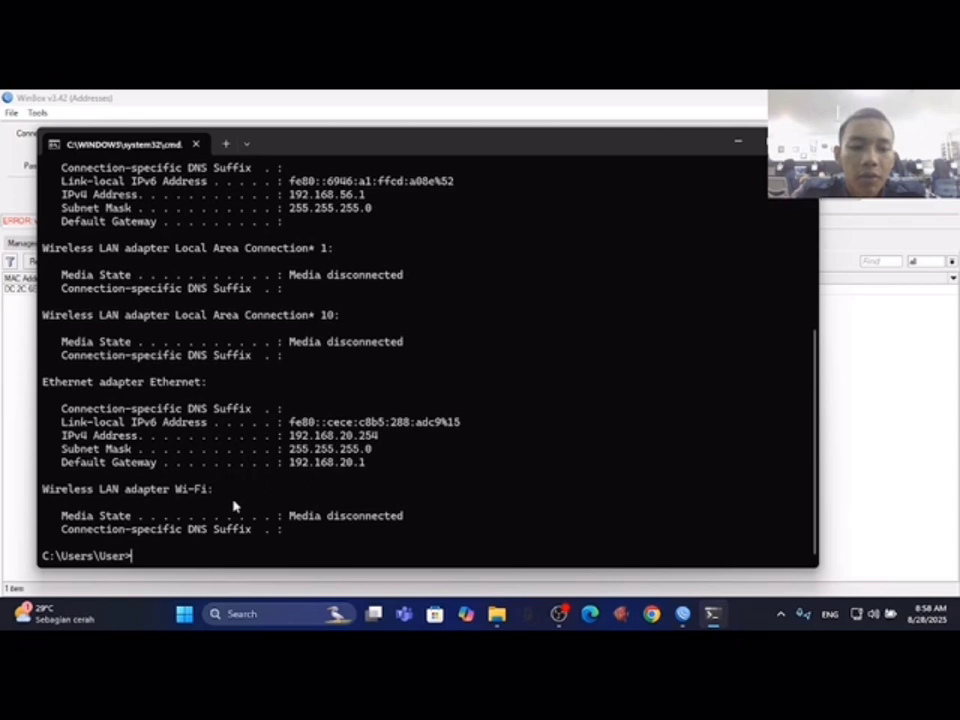
# Ping 8.8.8.8 from the Command Prompt to test the computer's internet connection and close the window
pyautogui.write('ping 8.8.8.')
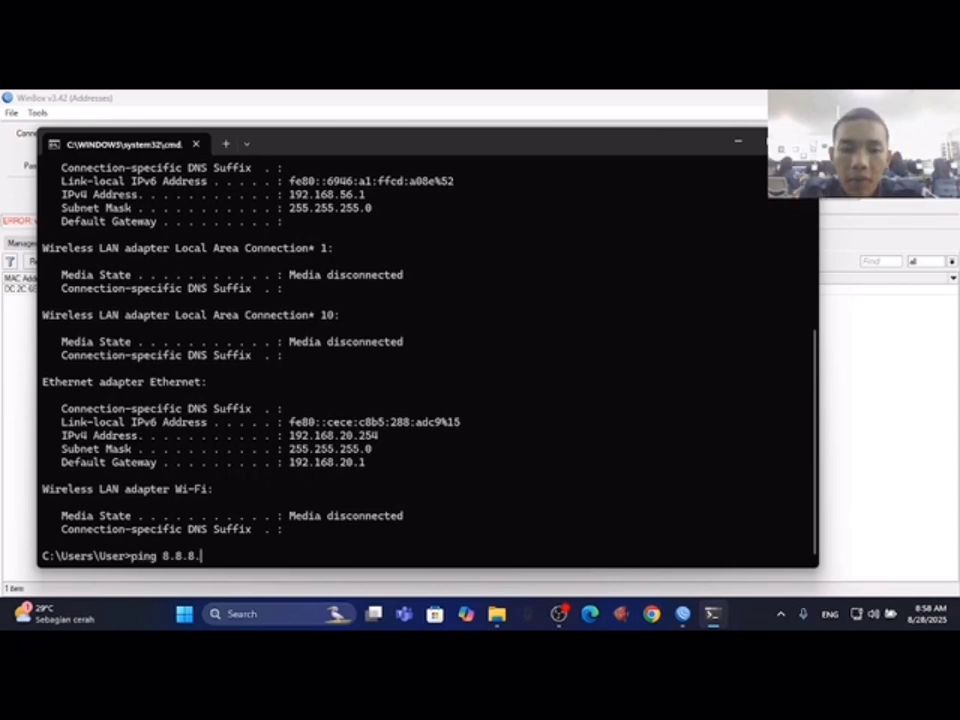
pyautogui.press('Return')
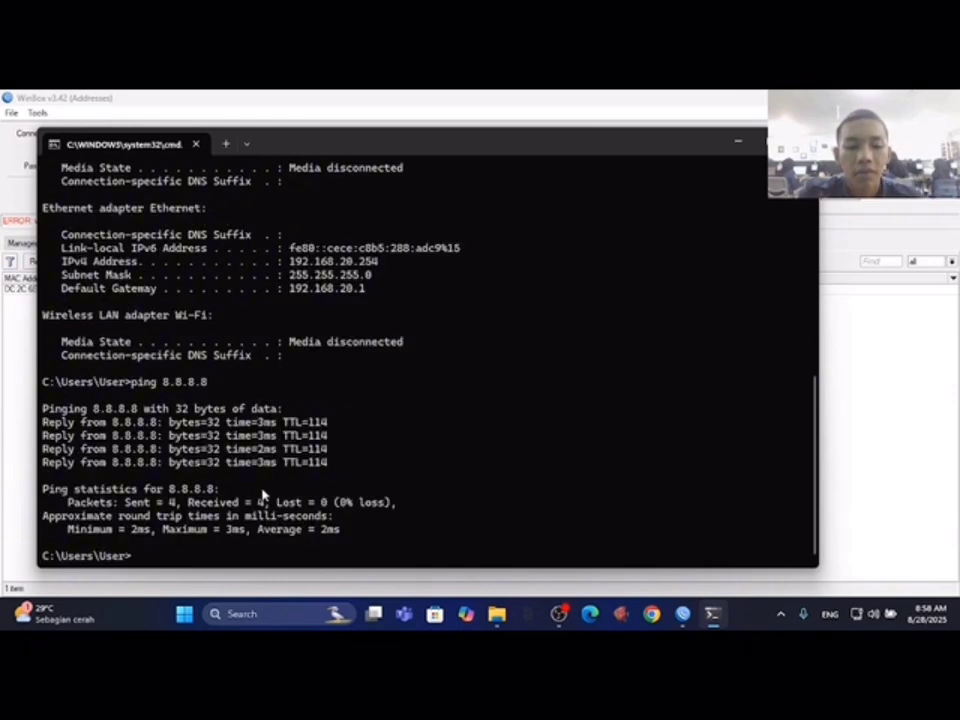
pyautogui.click(800, 143)
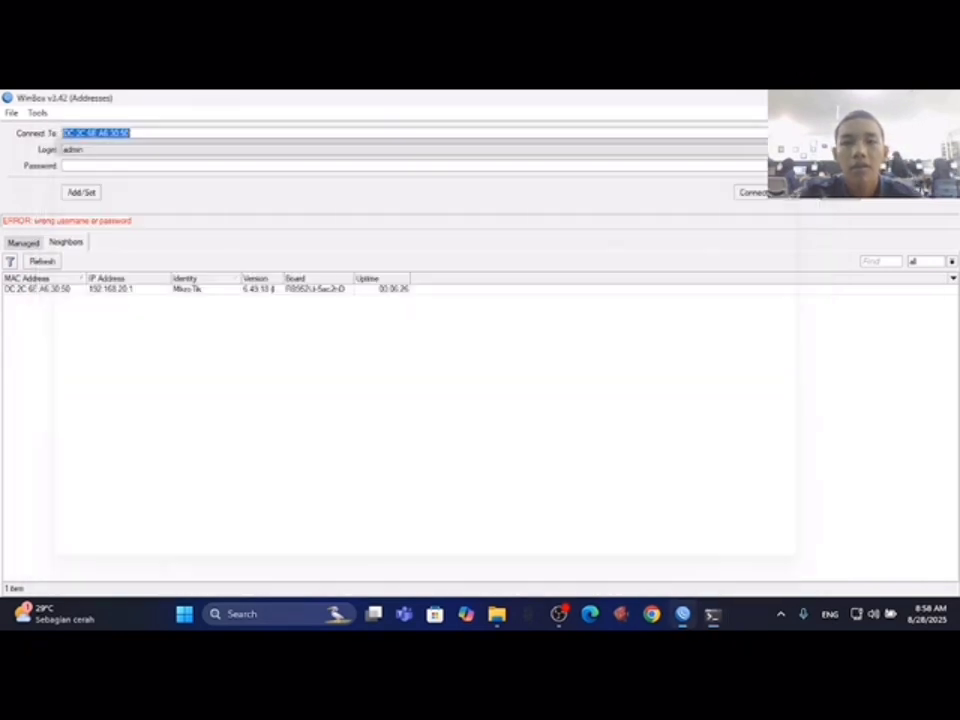
# Reconnect to the router at 192.168.20.1 as admin with the account password and maximize the session window
pyautogui.click(199, 289)
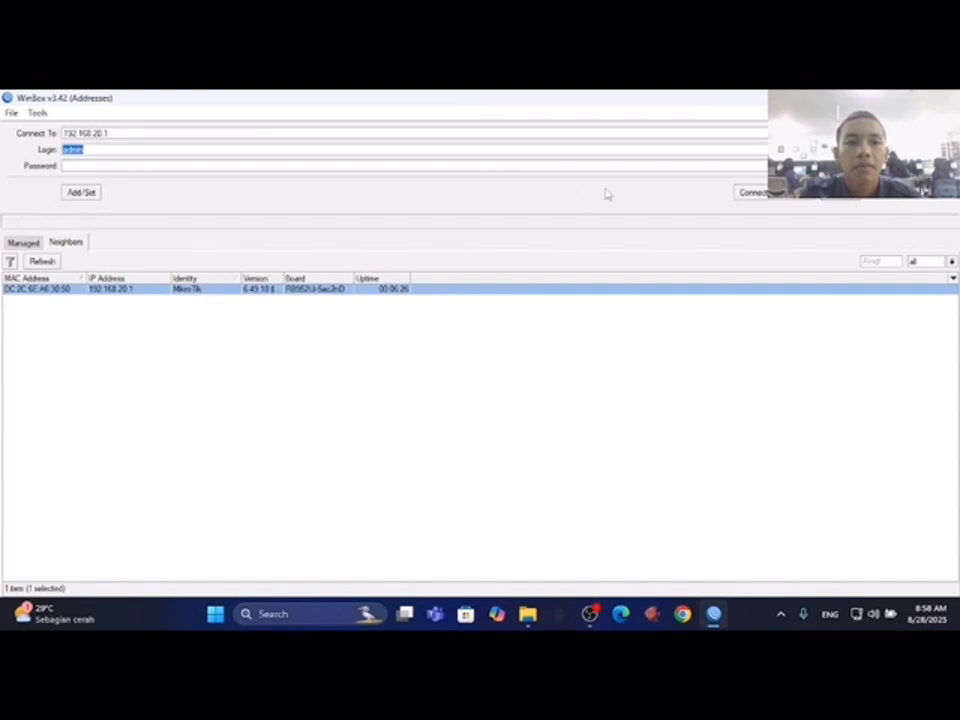
pyautogui.click(72, 166)
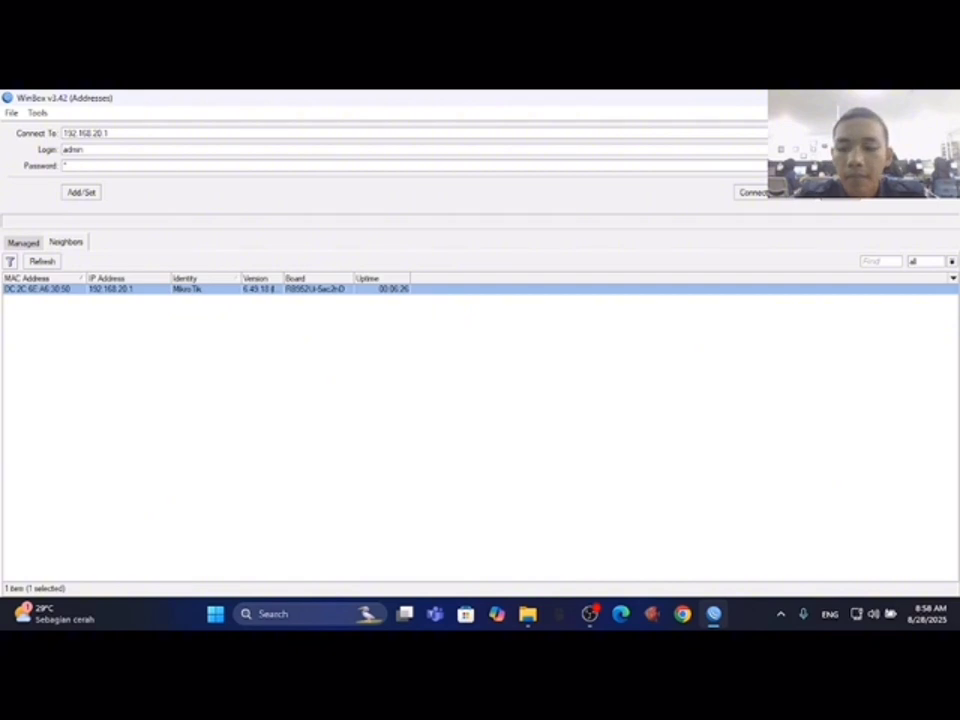
pyautogui.press('Return')
pyautogui.click(446, 99)
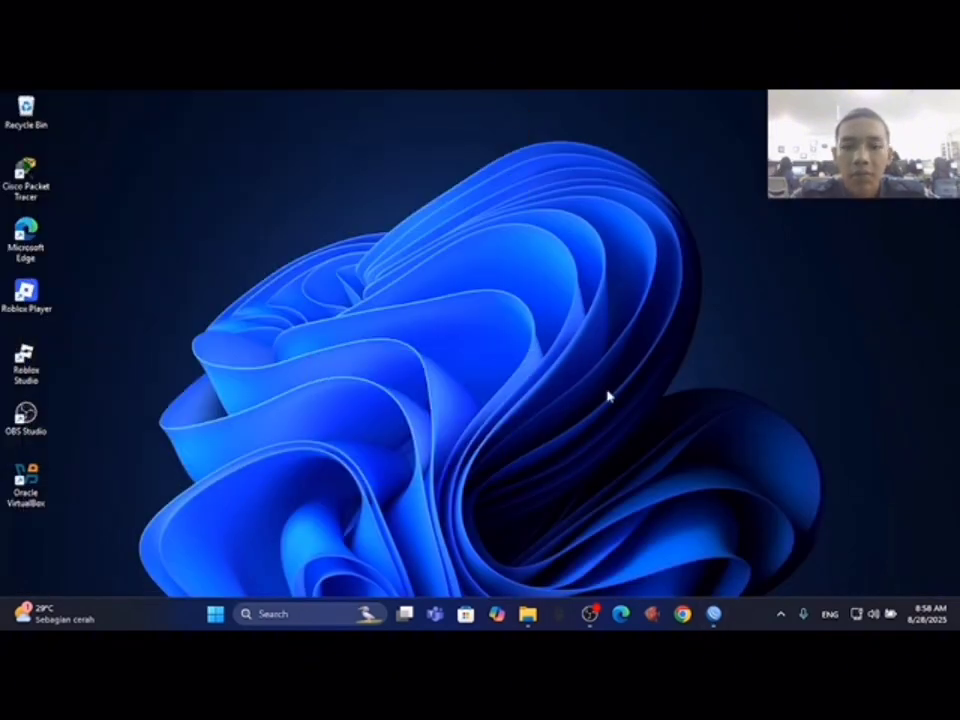
pyautogui.click(713, 613)
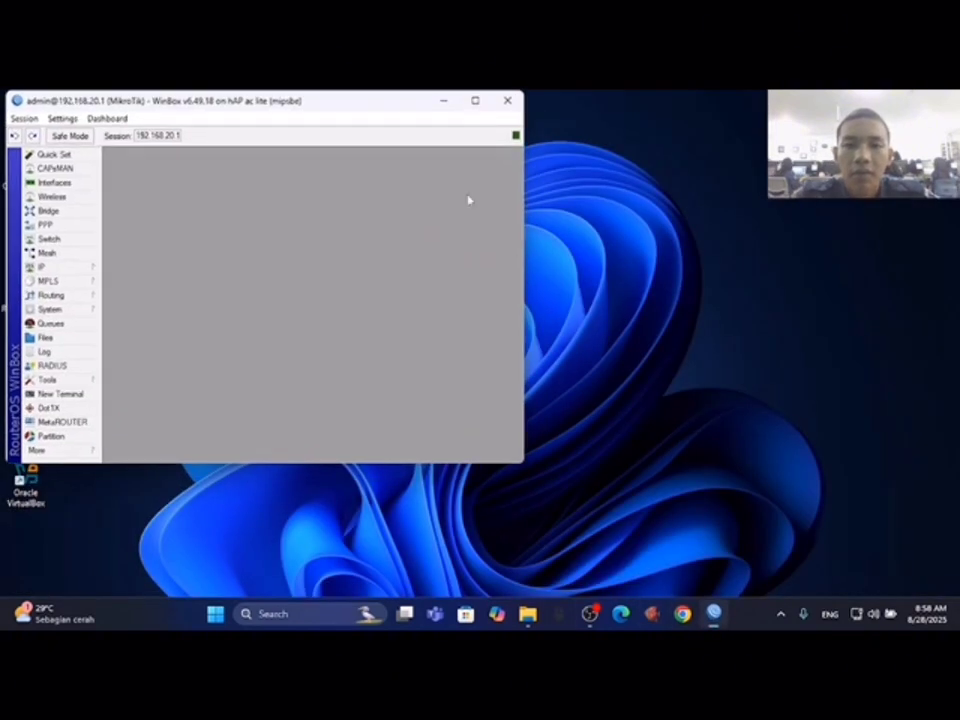
pyautogui.click(474, 101)
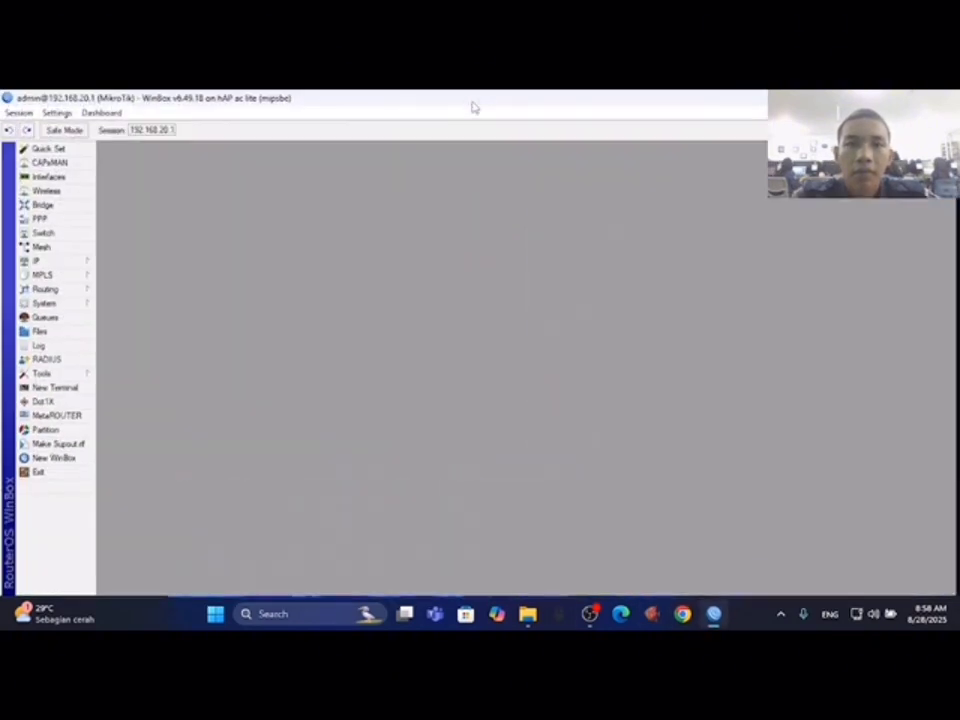
# Open the interface list, check the wireless interfaces and close the wireless tables
pyautogui.click(48, 177)
pyautogui.click(46, 190)
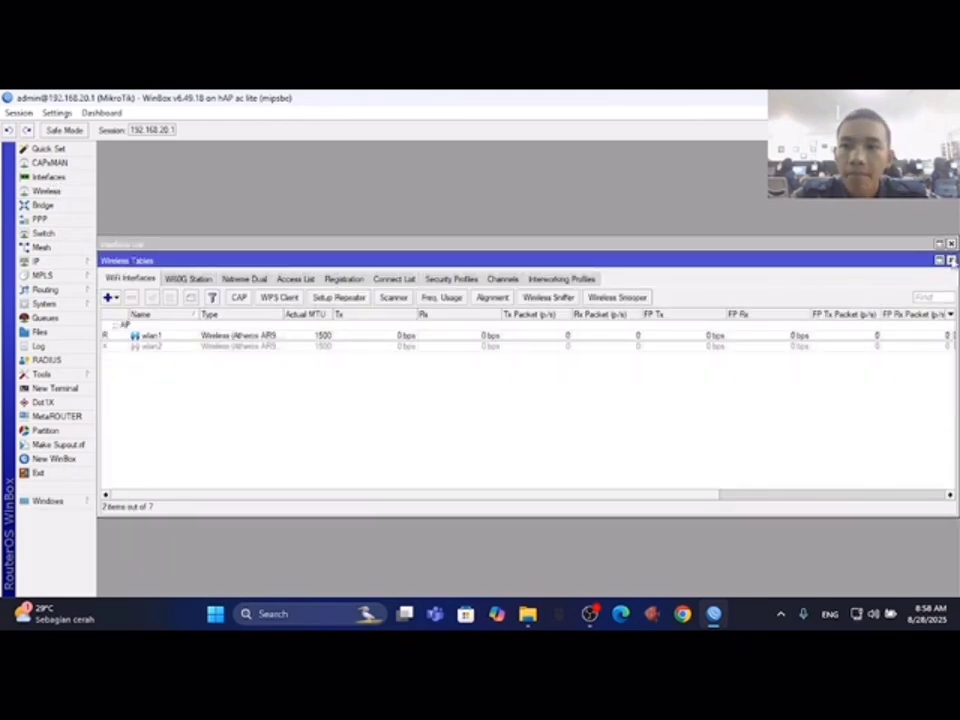
pyautogui.click(951, 260)
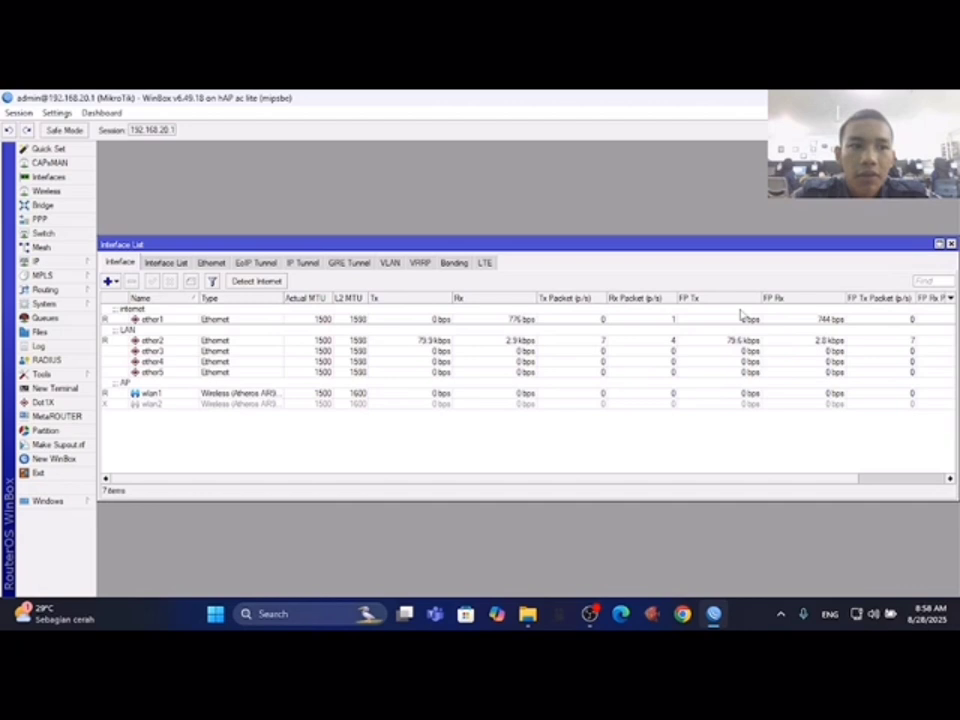
# Open the router's IP Hotspot settings and show the list of hotspot servers
pyautogui.click(70, 262)
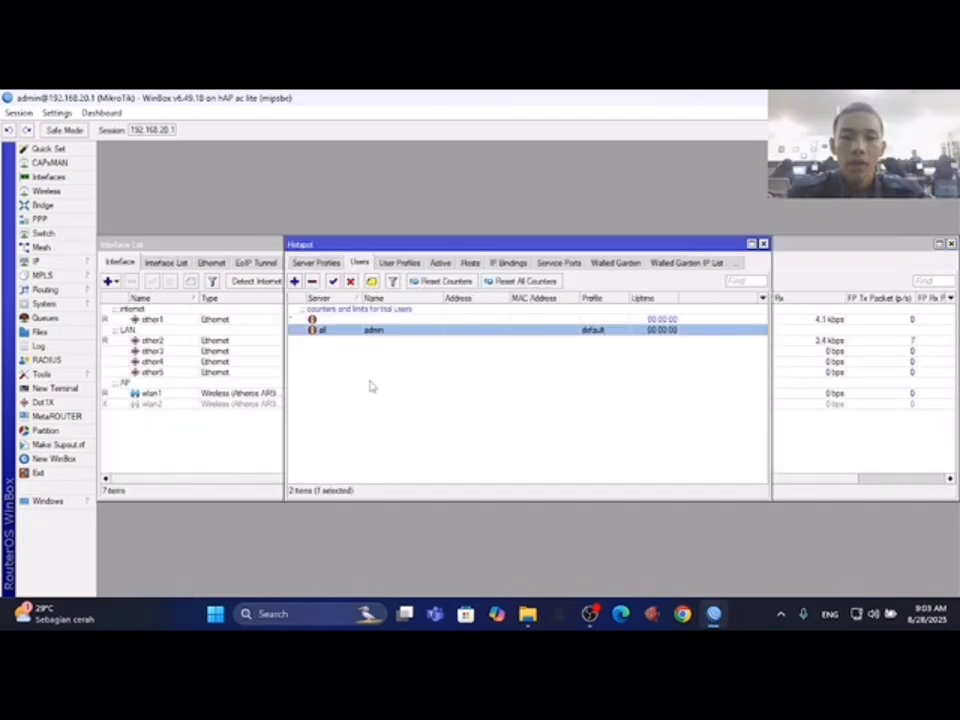
pyautogui.click(327, 262)
pyautogui.click(305, 262)
pyautogui.click(295, 281)
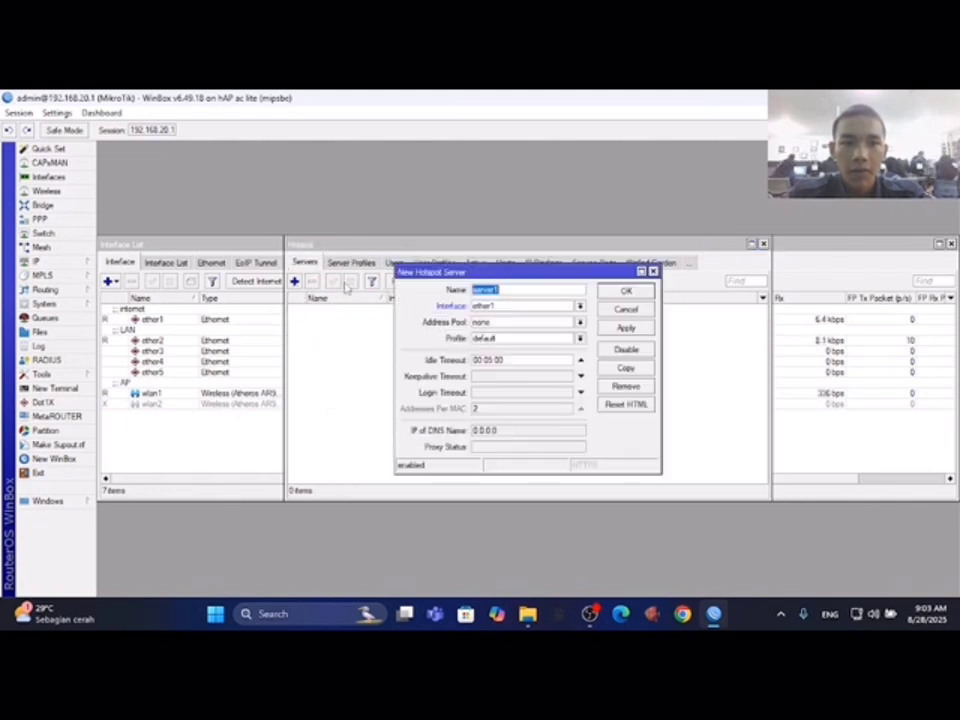
pyautogui.click(294, 282)
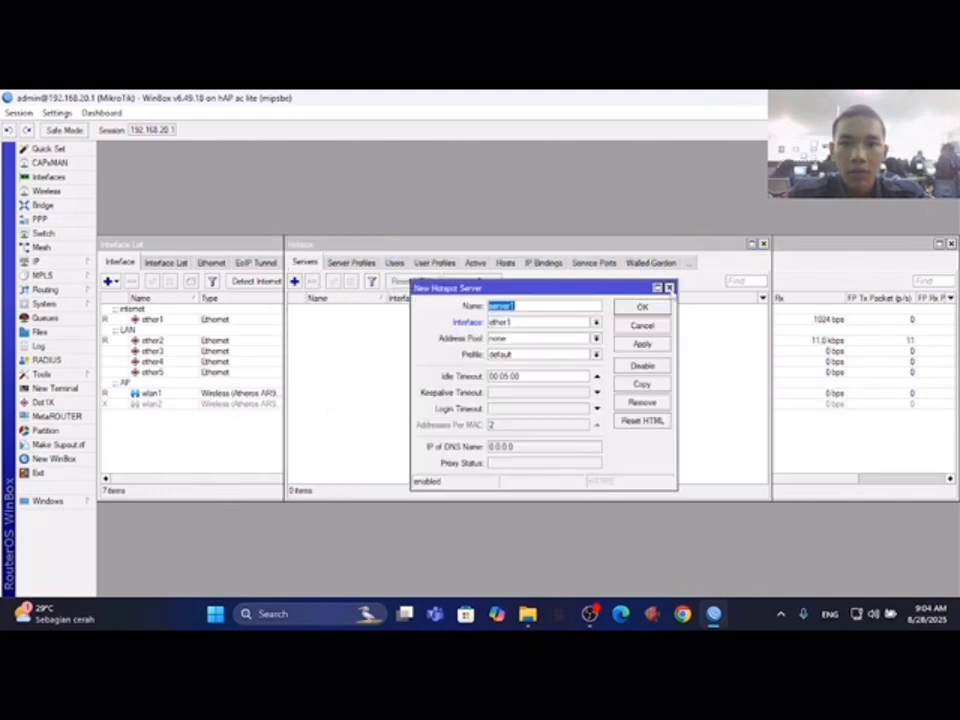
pyautogui.click(669, 288)
# Try to run Hotspot Setup on wlan1 with local network address 192.168.25.1/24 and Masquerade Network enabled
pyautogui.click(458, 283)
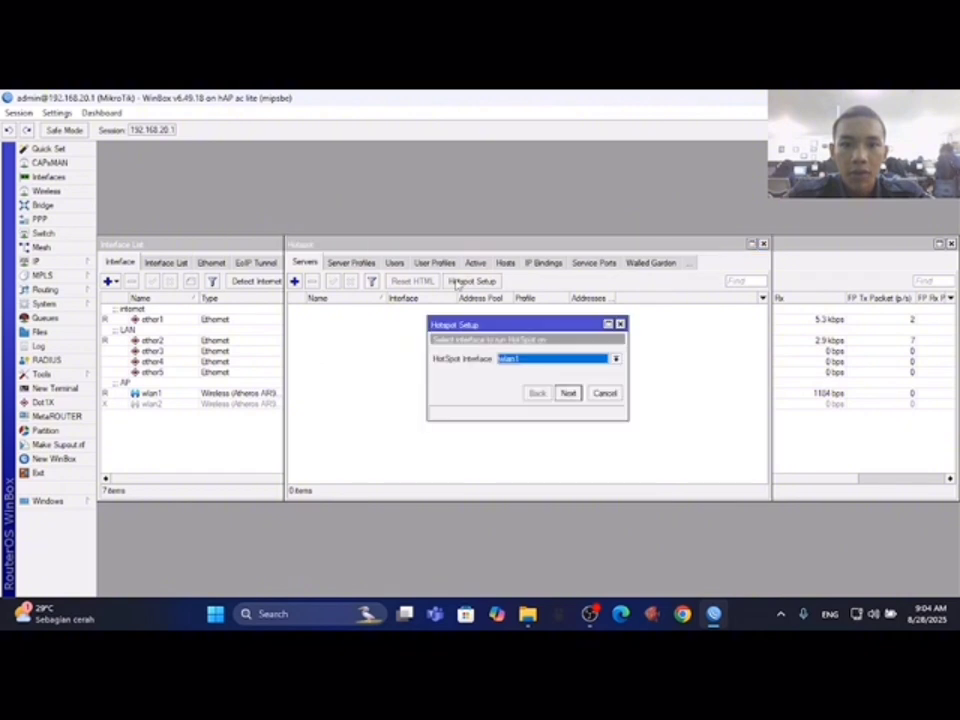
pyautogui.click(568, 394)
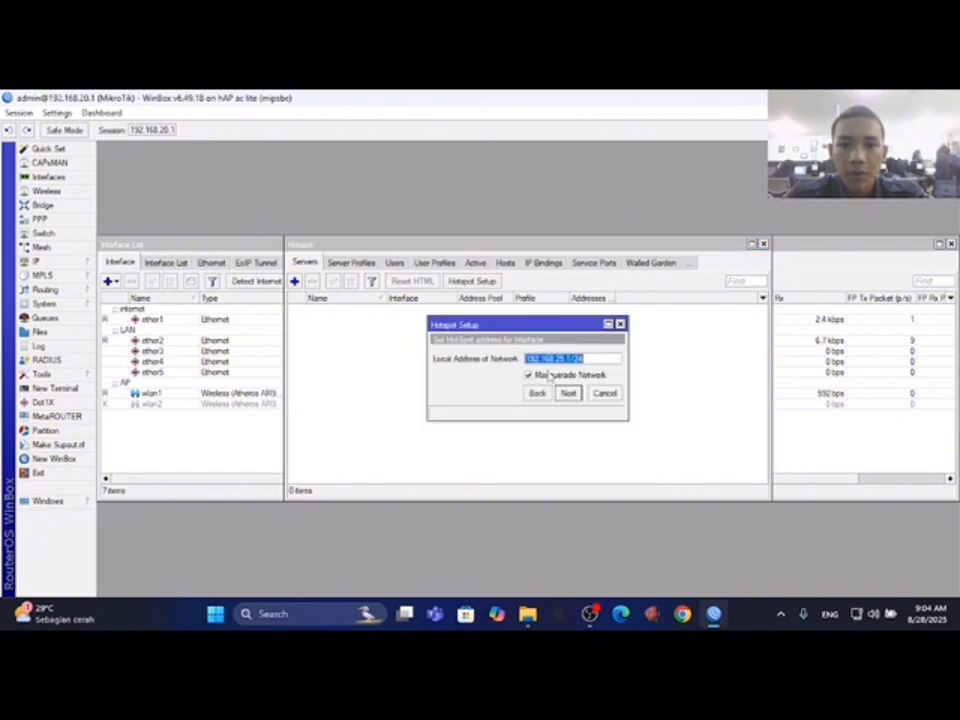
pyautogui.click(568, 394)
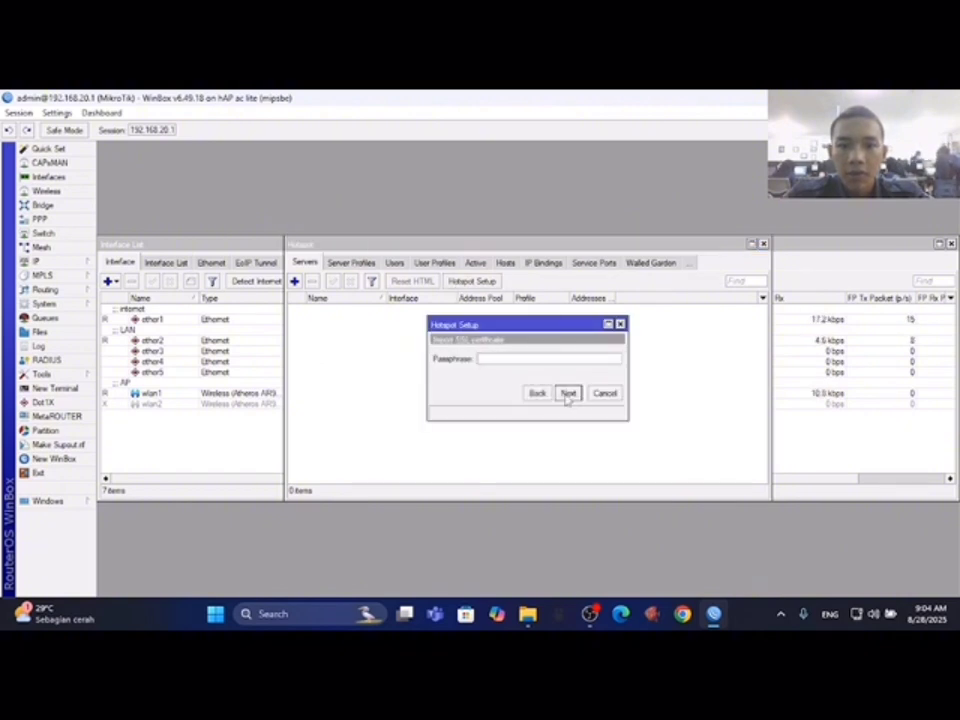
pyautogui.click(568, 394)
pyautogui.click(696, 364)
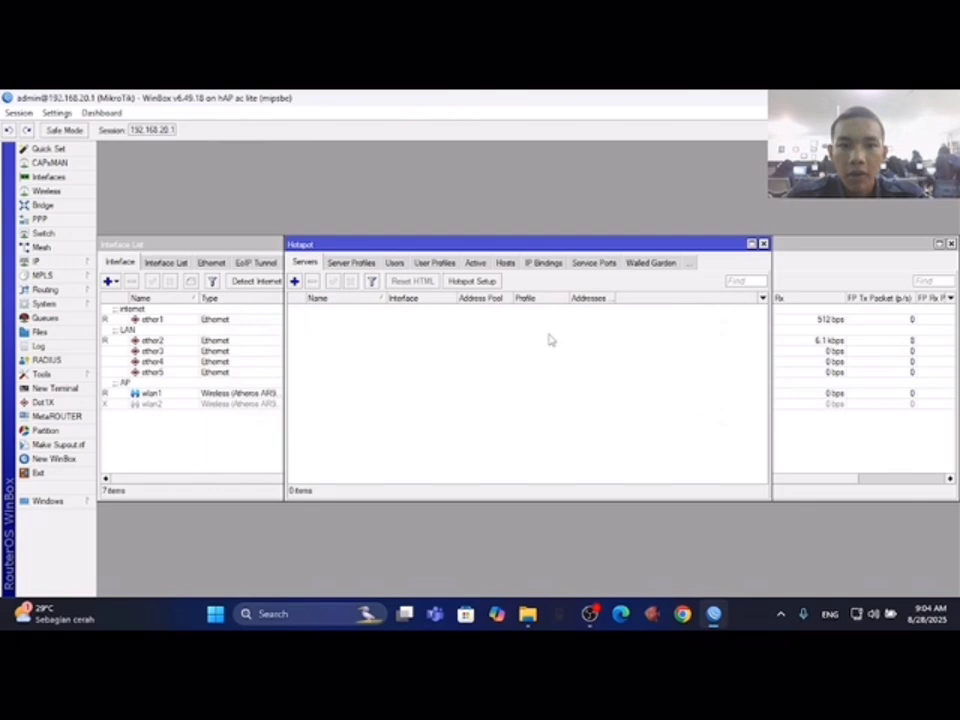
# Run Hotspot Setup for wlan1 with DNS server 8.8.8.8 and DNS name deco.net, and complete it
pyautogui.click(465, 282)
pyautogui.click(568, 393)
pyautogui.click(568, 393)
pyautogui.click(568, 393)
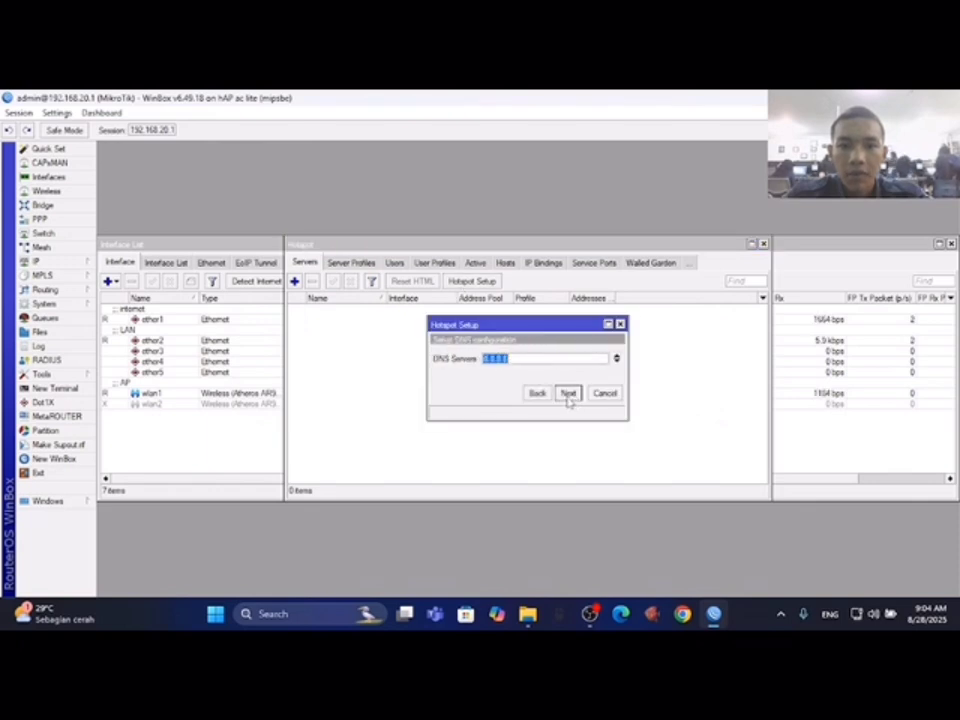
pyautogui.click(568, 393)
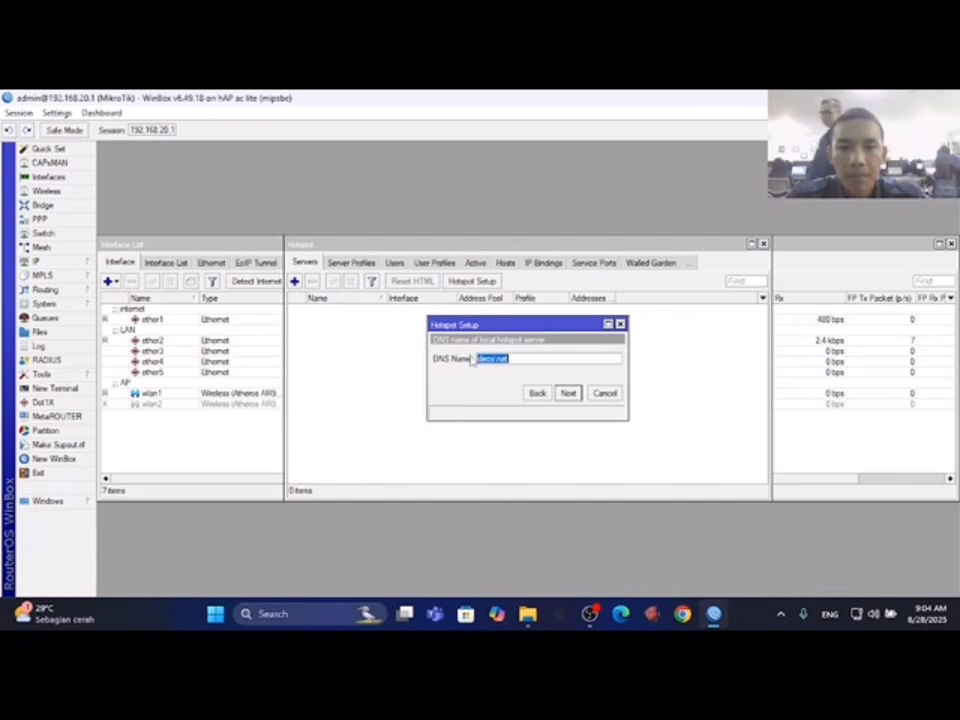
pyautogui.click(568, 393)
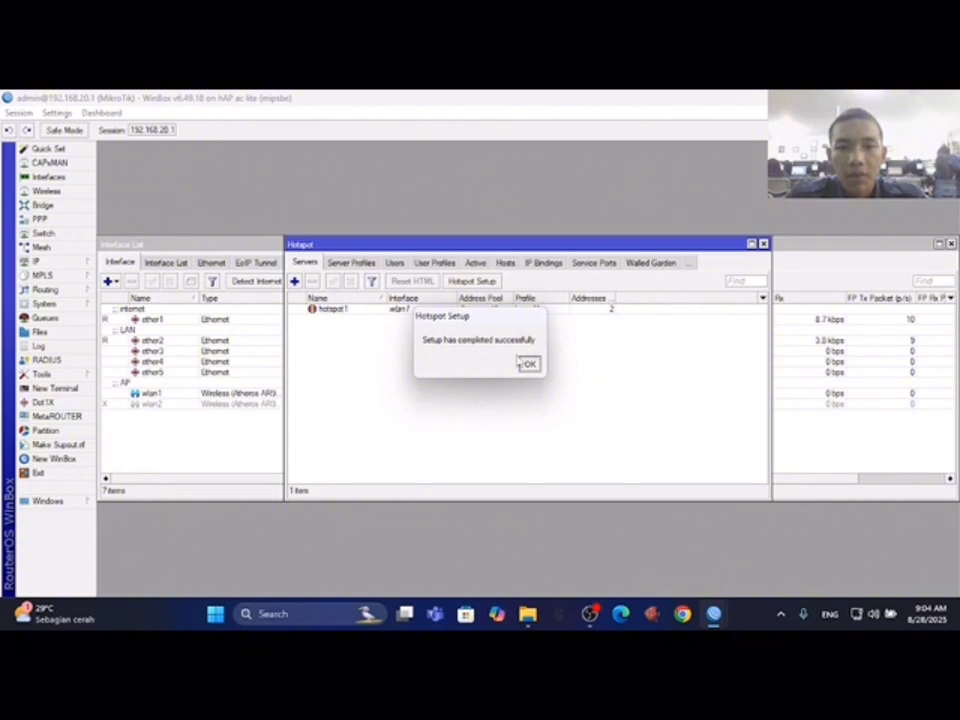
pyautogui.click(531, 366)
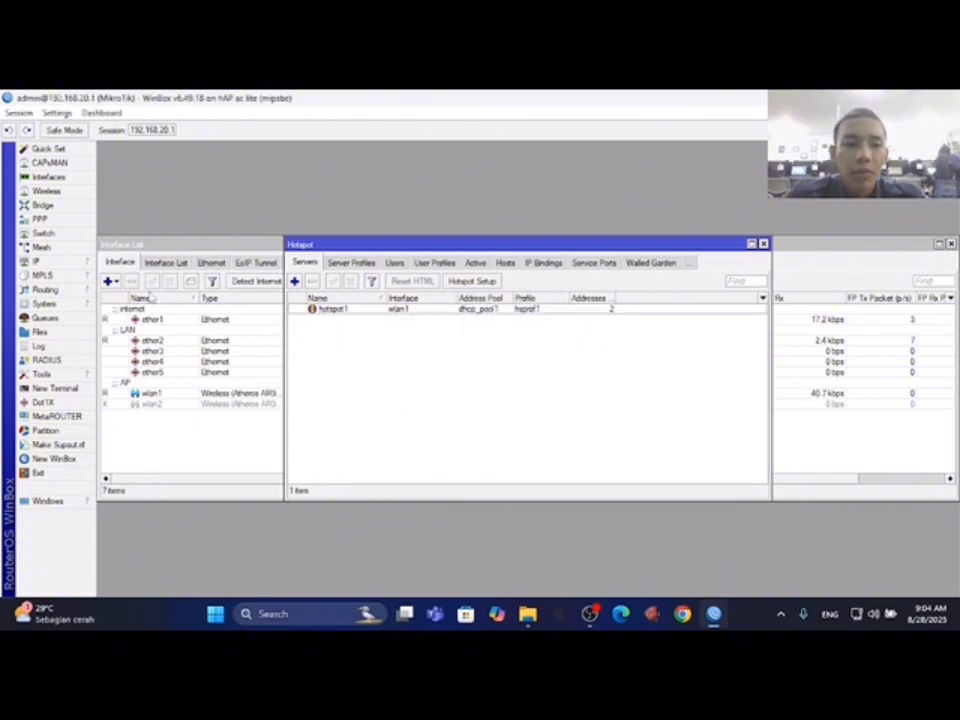
# Start a new RADIUS server entry and enable the login and hotspot services for it
pyautogui.click(58, 360)
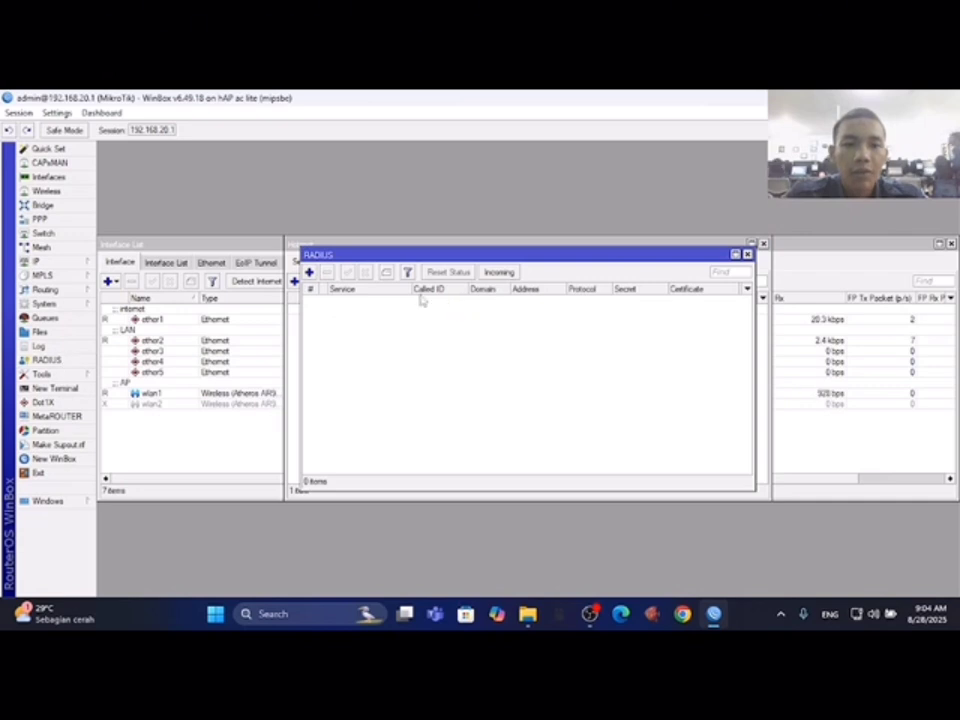
pyautogui.click(309, 272)
pyautogui.click(309, 272)
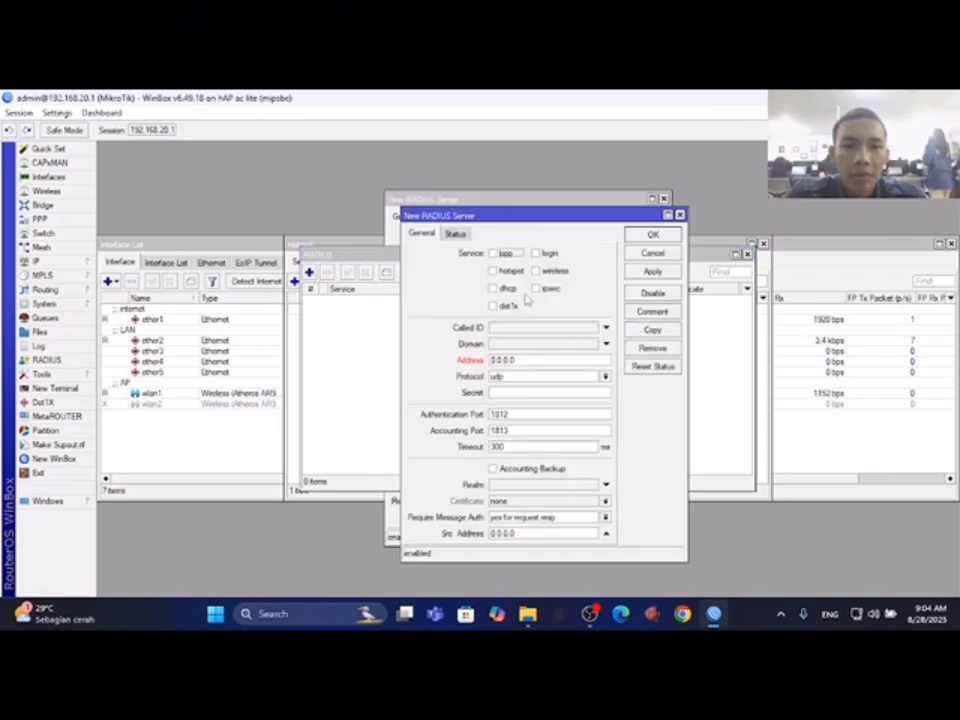
pyautogui.click(536, 253)
pyautogui.click(492, 271)
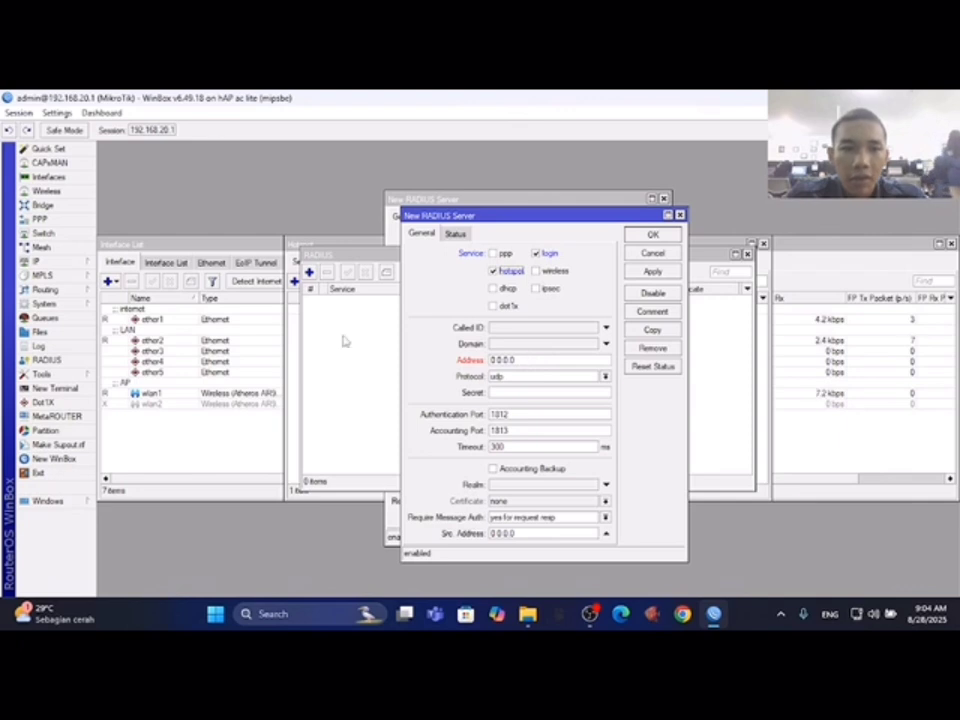
# Copy the IP address from the ether1 DHCP client's status and set the new RADIUS server's address to 172.16.131.18
pyautogui.click(60, 261)
pyautogui.click(125, 292)
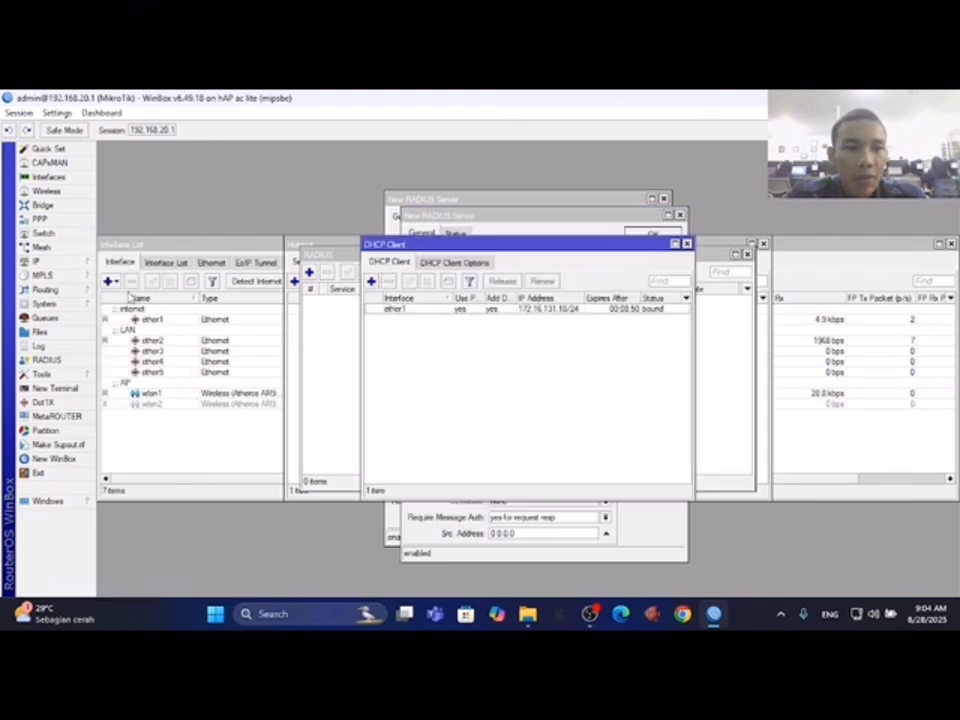
pyautogui.click(483, 313)
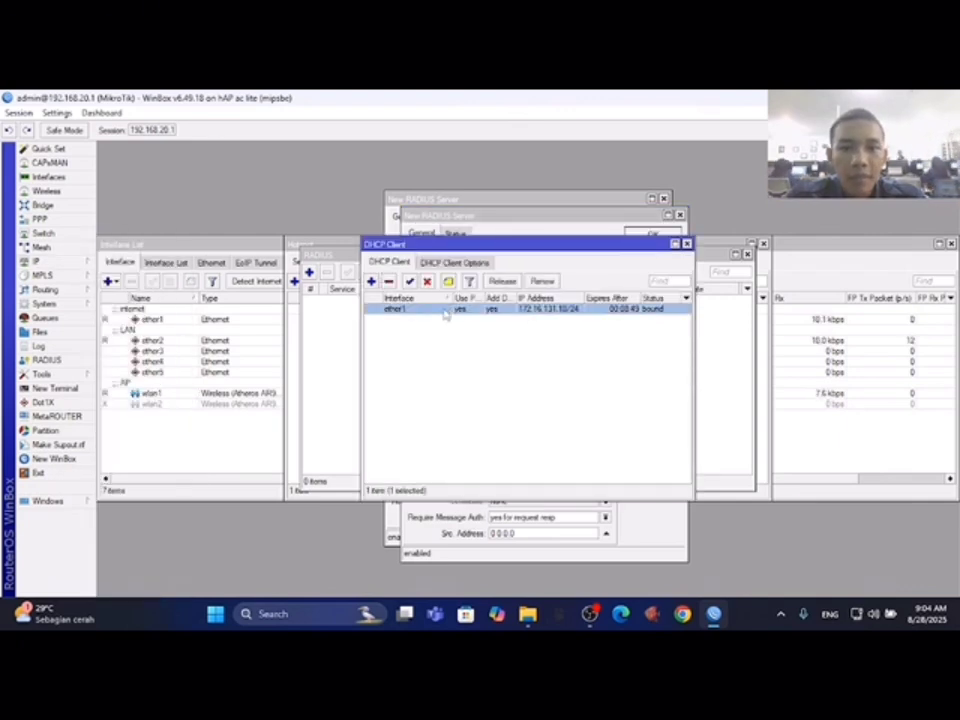
pyautogui.doubleClick(397, 311)
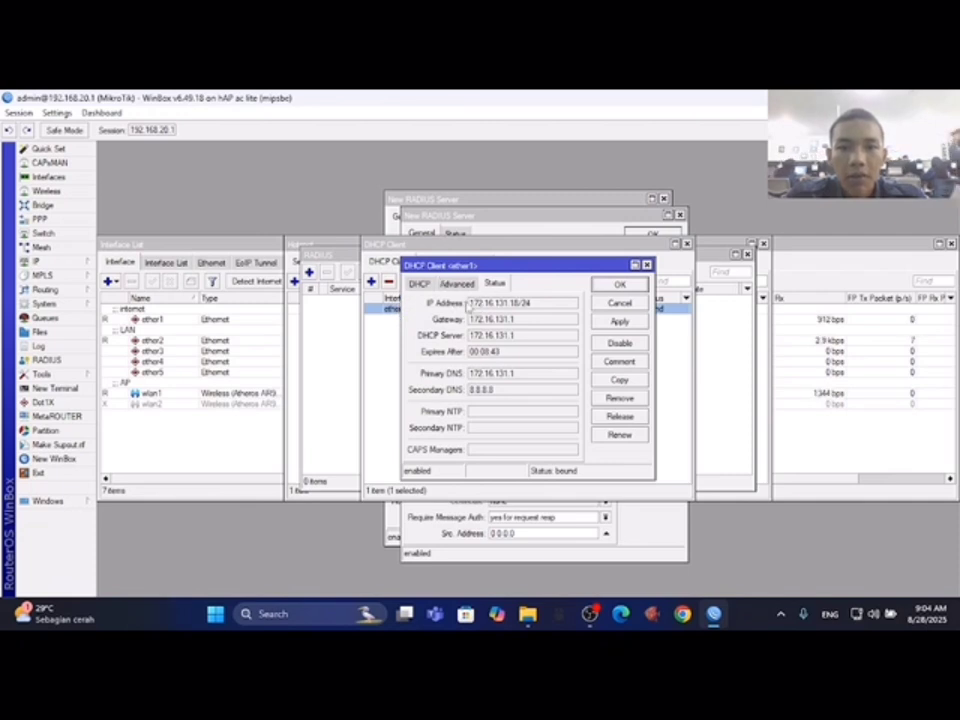
pyautogui.moveTo(470, 303); pyautogui.dragTo(511, 305)
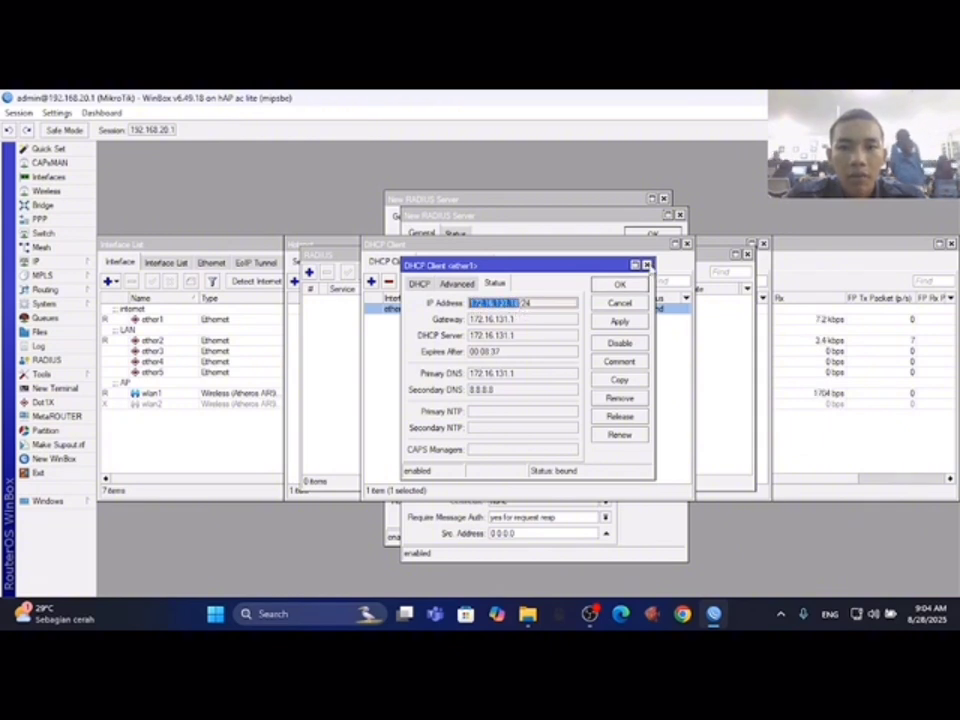
pyautogui.click(646, 265)
pyautogui.click(686, 244)
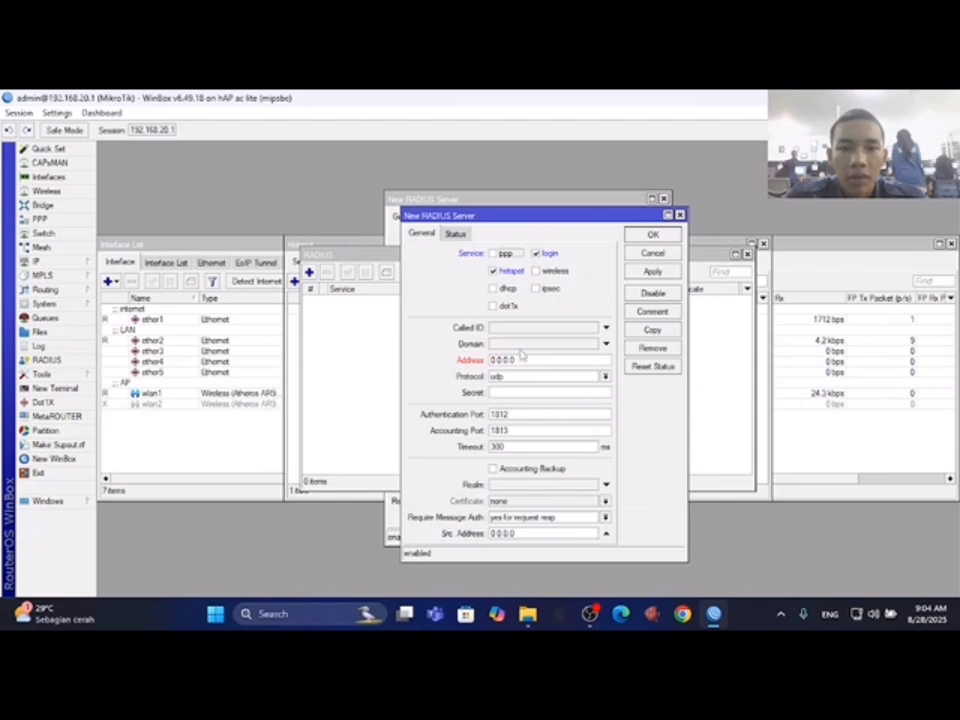
pyautogui.hotkey('ctrl', 'a')
pyautogui.write('172.16.131.18')
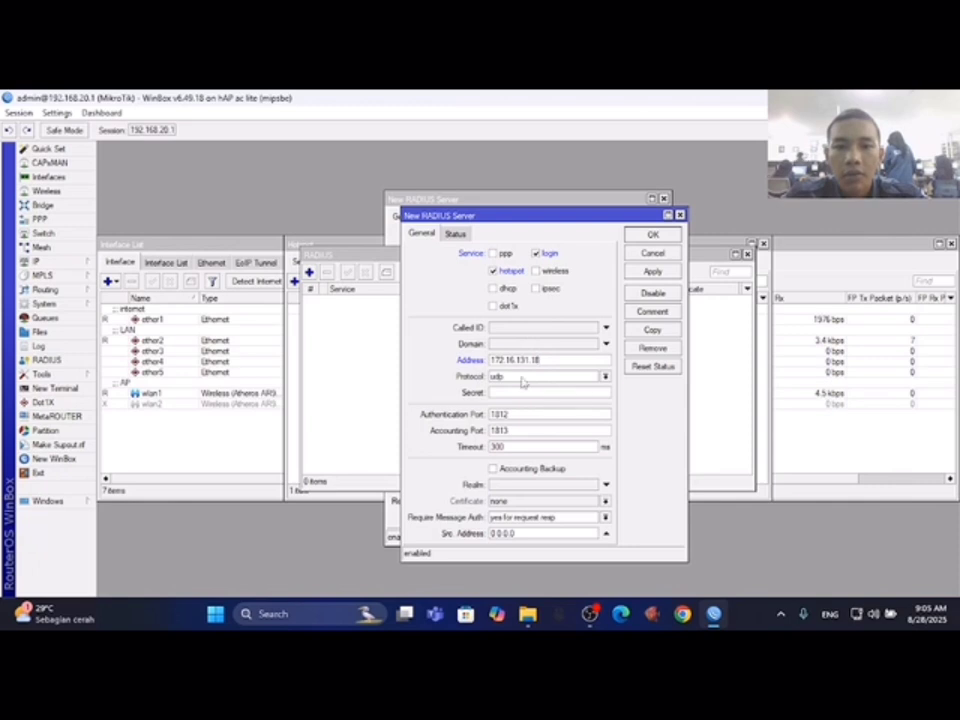
# Save the new RADIUS server entry and enable Accept for incoming RADIUS requests, then close the RADIUS list
pyautogui.click(652, 272)
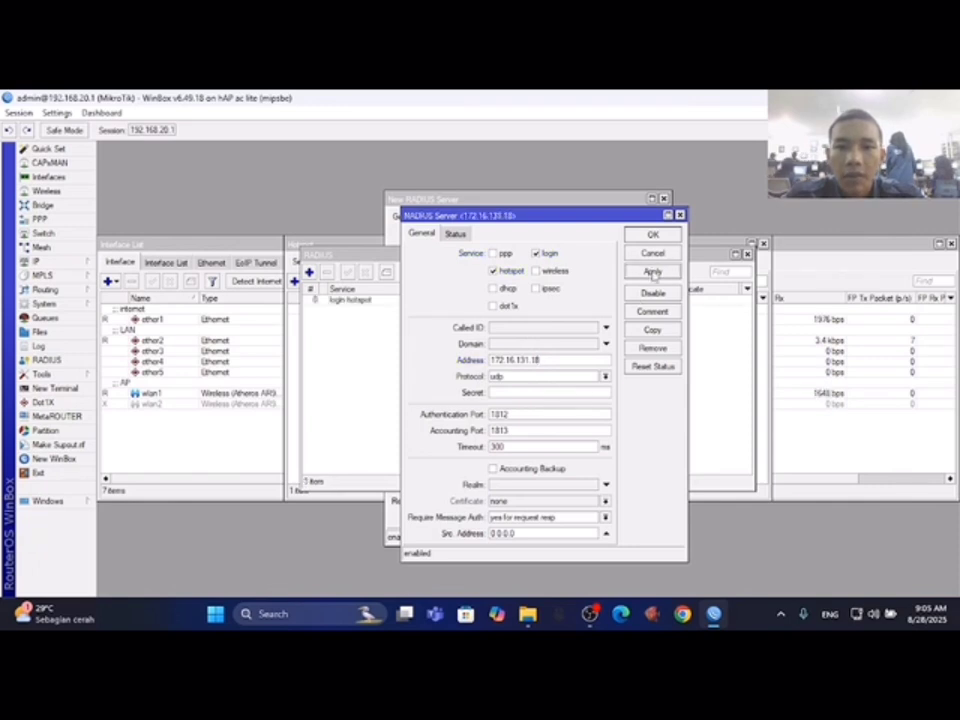
pyautogui.click(652, 235)
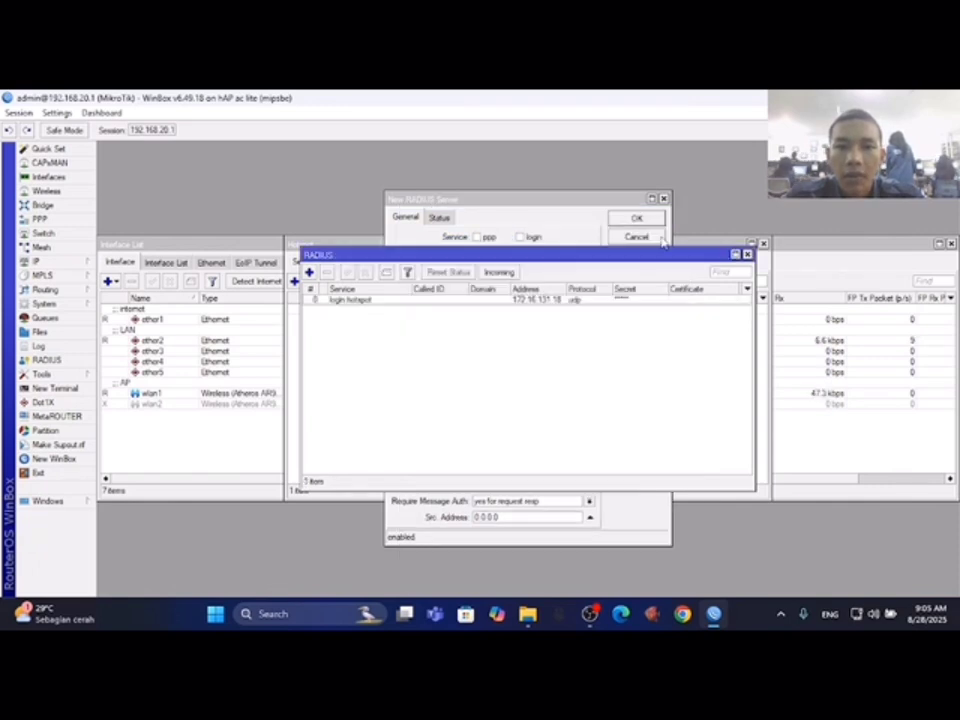
pyautogui.click(500, 272)
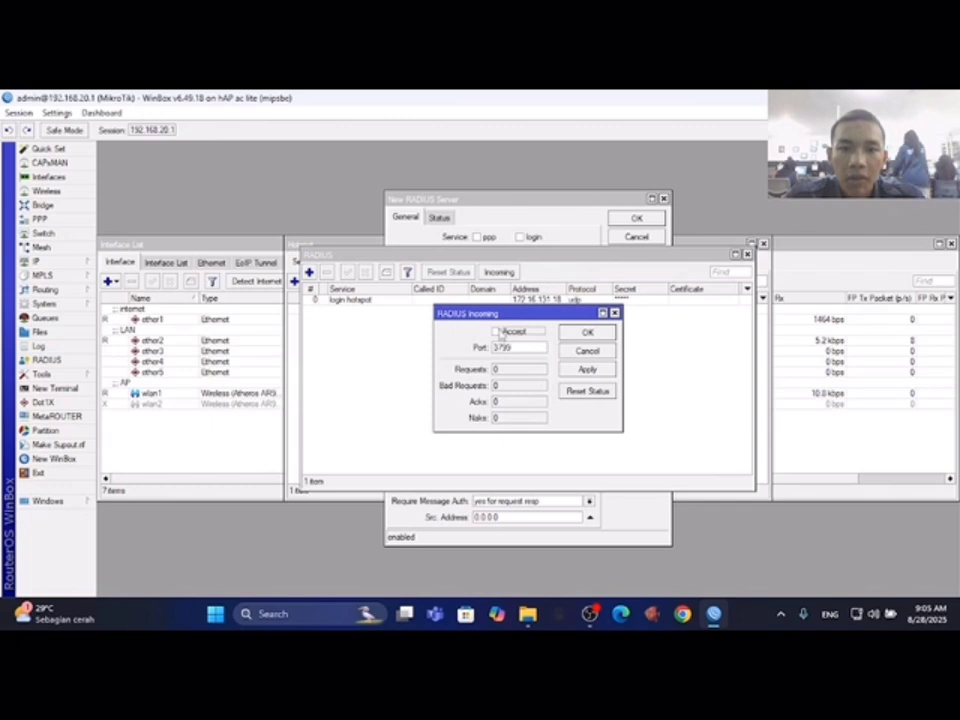
pyautogui.click(587, 332)
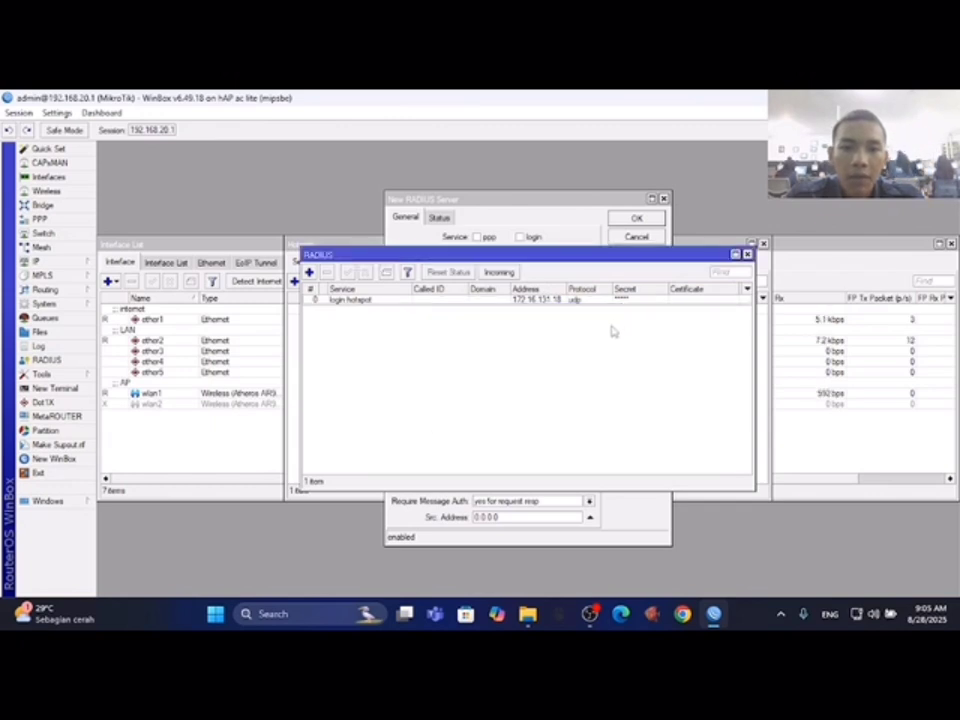
pyautogui.click(747, 255)
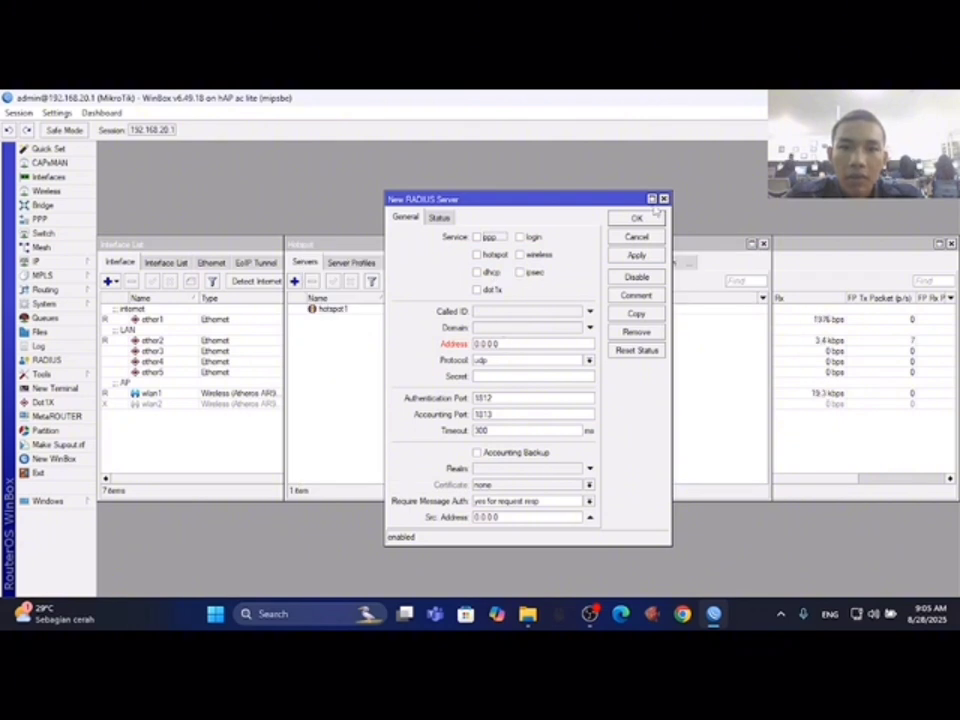
# Fill in the remaining new RADIUS server entry with the login and hotspot services and address 172.16.131.18, apply it and close it
pyautogui.click(521, 237)
pyautogui.click(477, 254)
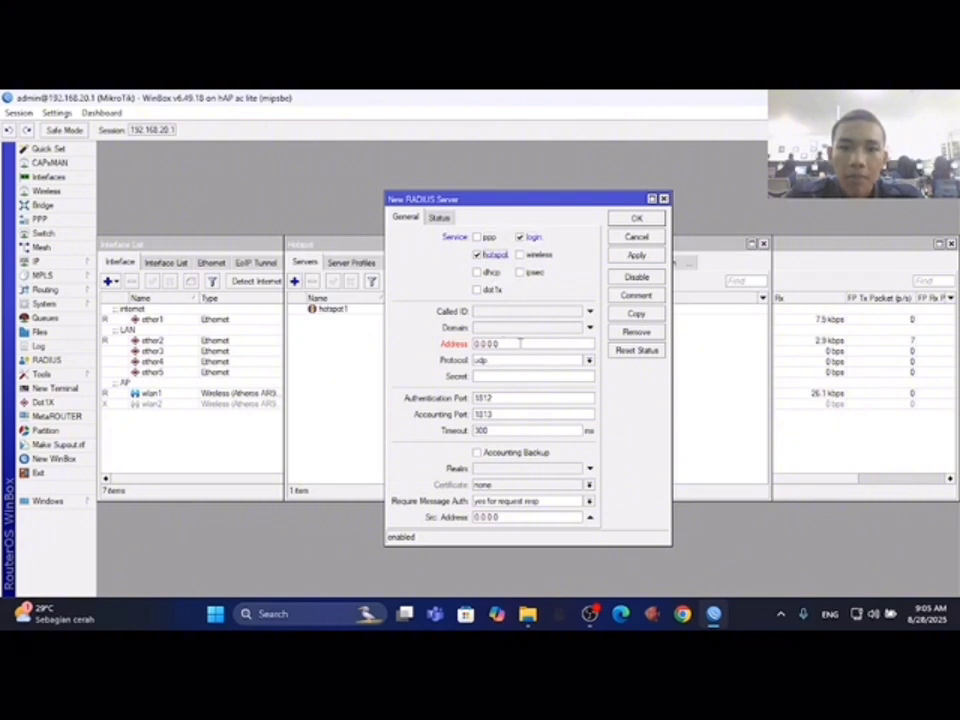
pyautogui.doubleClick(519, 343)
pyautogui.write('172.16.131.18')
pyautogui.click(636, 255)
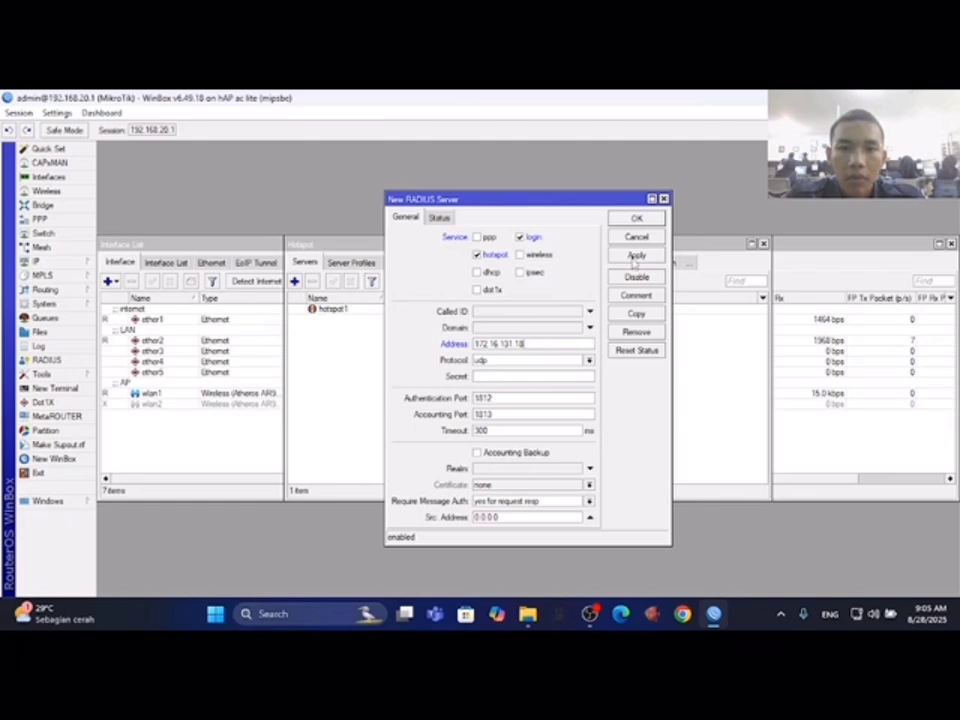
pyautogui.click(637, 236)
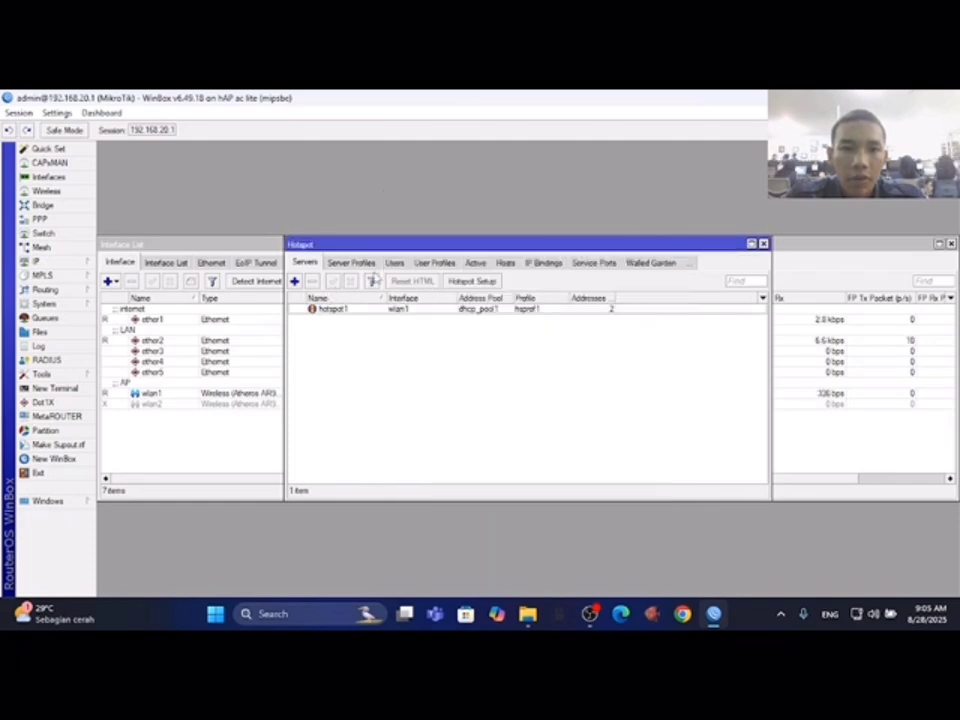
# Add a hotspot user named a with the account password, and return to the list of hotspot servers
pyautogui.click(394, 263)
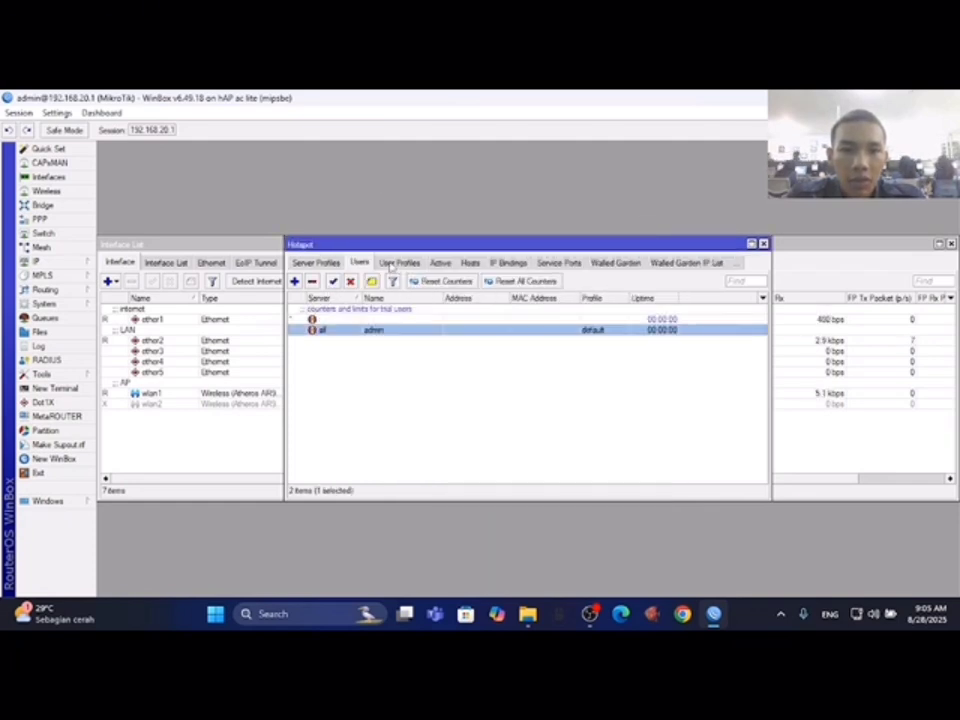
pyautogui.click(295, 282)
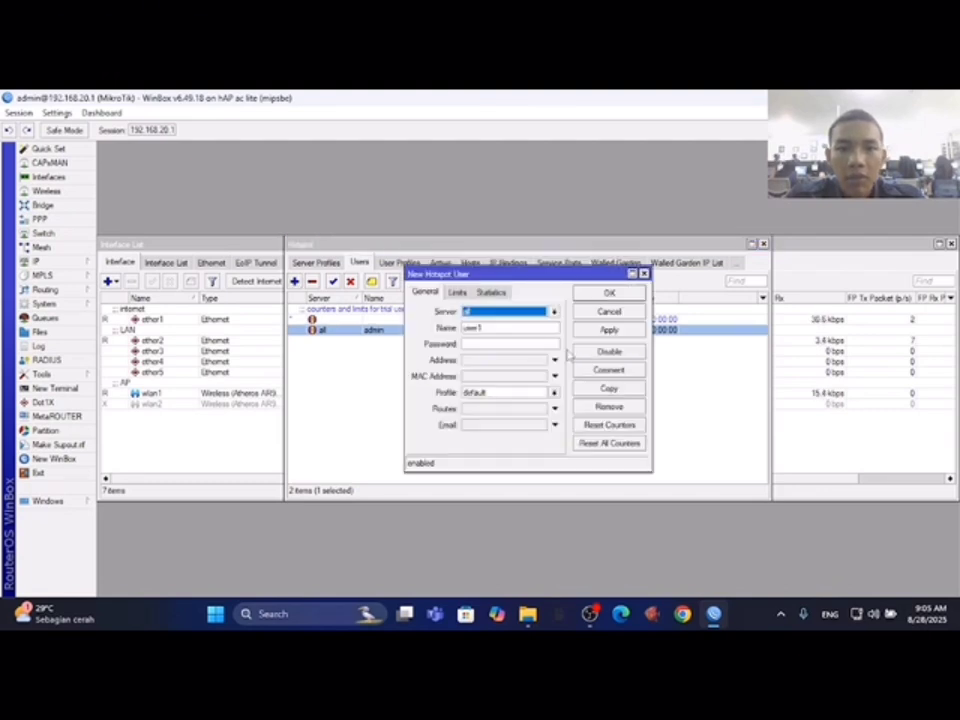
pyautogui.click(519, 330)
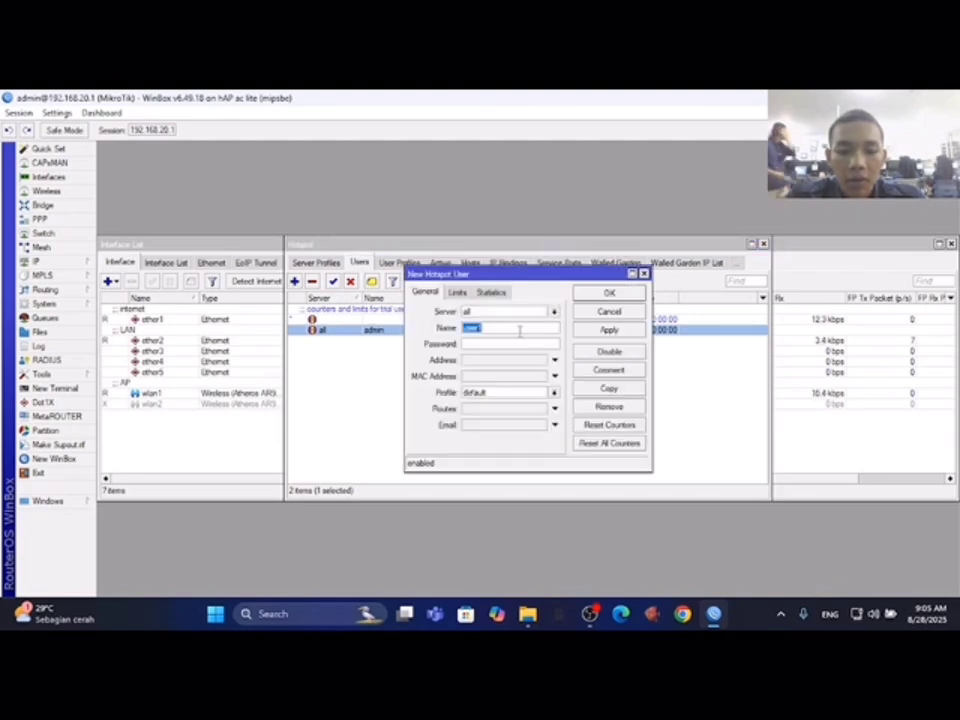
pyautogui.write('a')
pyautogui.press('Tab')
pyautogui.write('1')
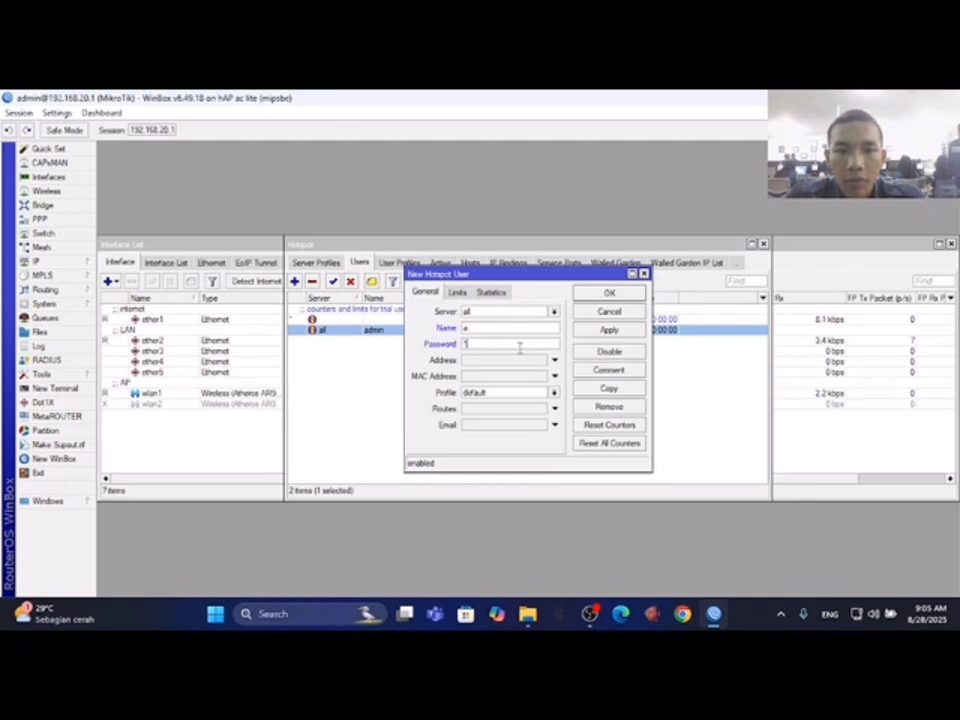
pyautogui.click(609, 330)
pyautogui.click(609, 293)
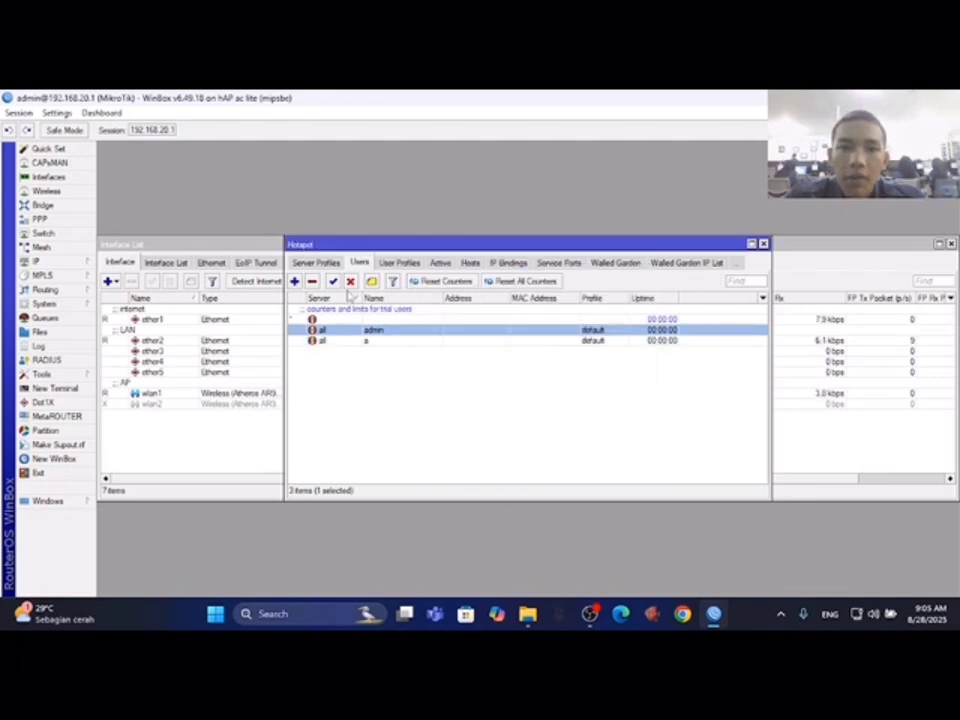
pyautogui.click(315, 263)
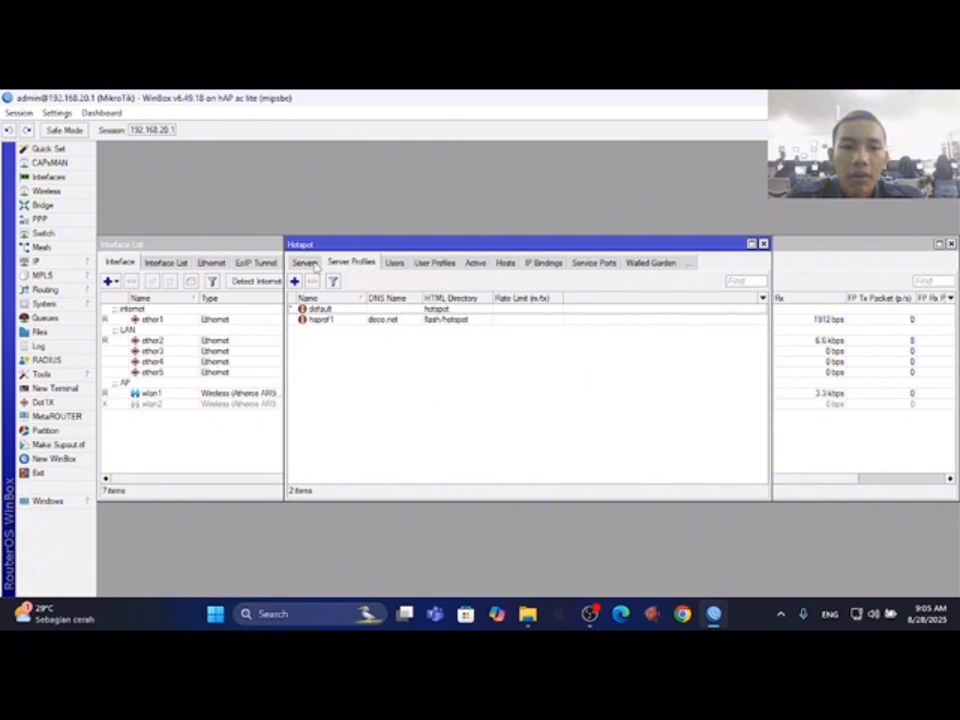
pyautogui.click(310, 263)
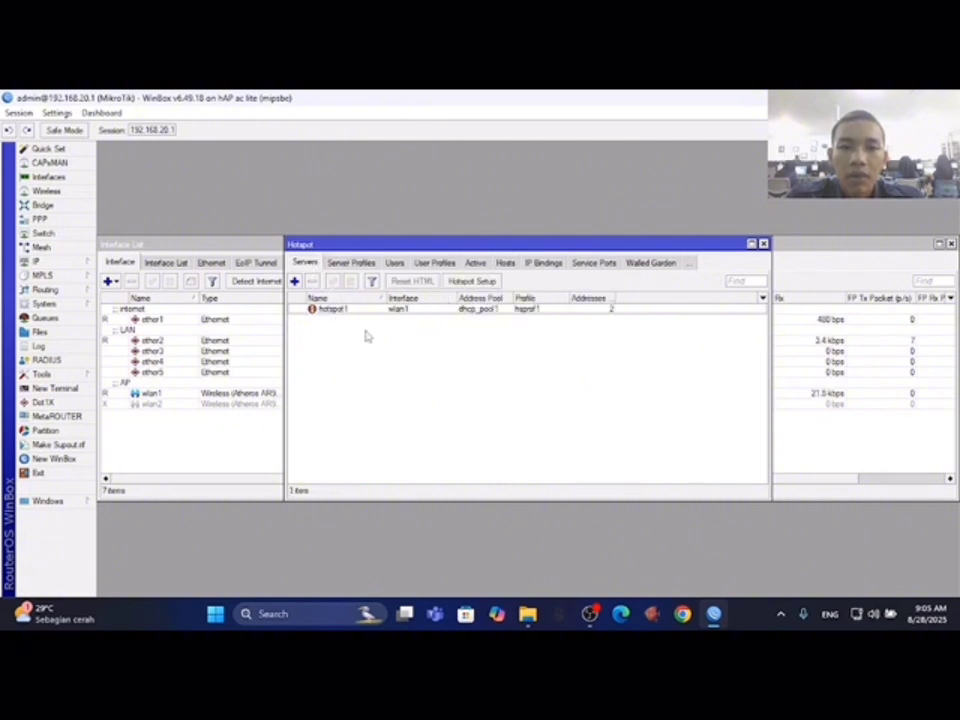